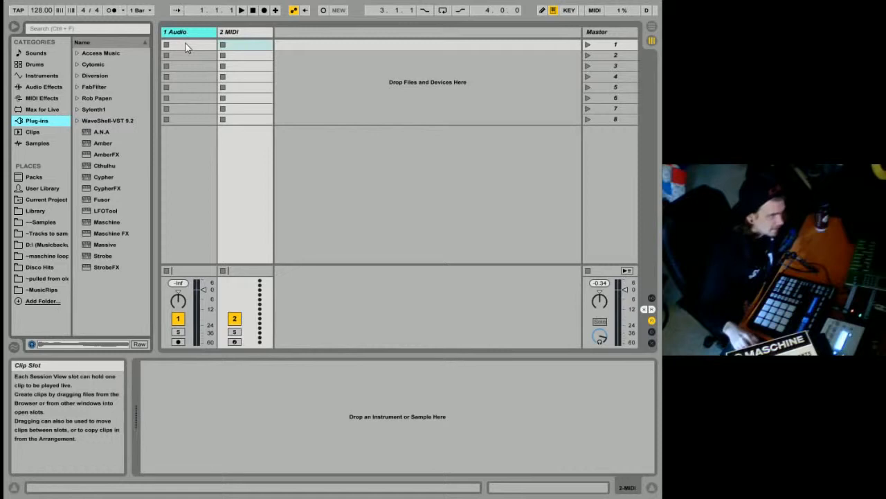
Step: Show the Sounds category in the browser
click(49, 54)
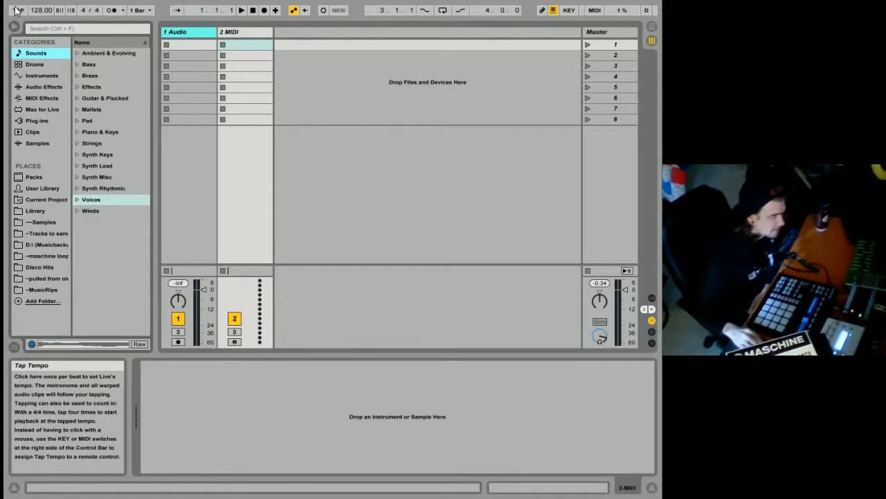
Step: Tap in a song tempo of about 90.64 BPM and stop the playback that it starts
click(16, 10)
click(16, 10)
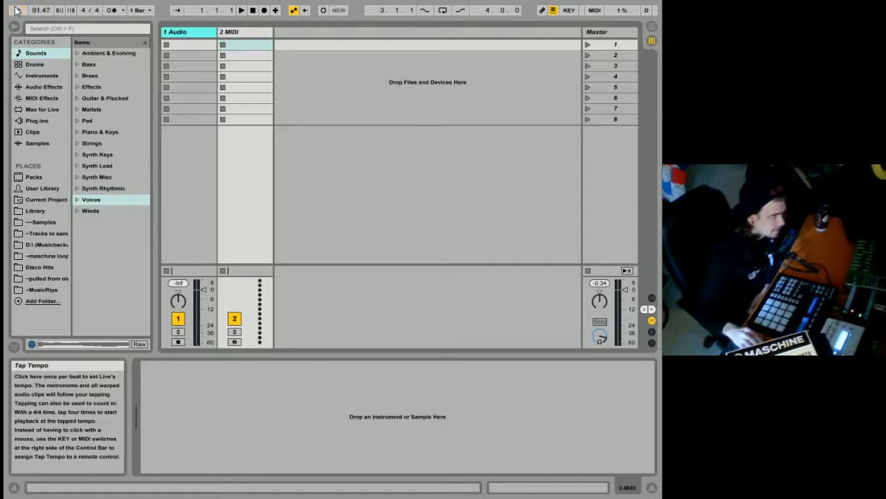
click(17, 10)
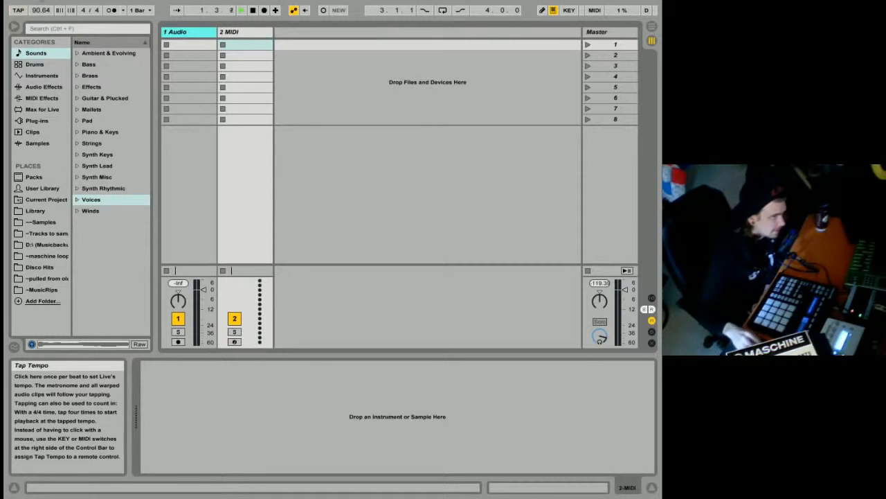
click(254, 11)
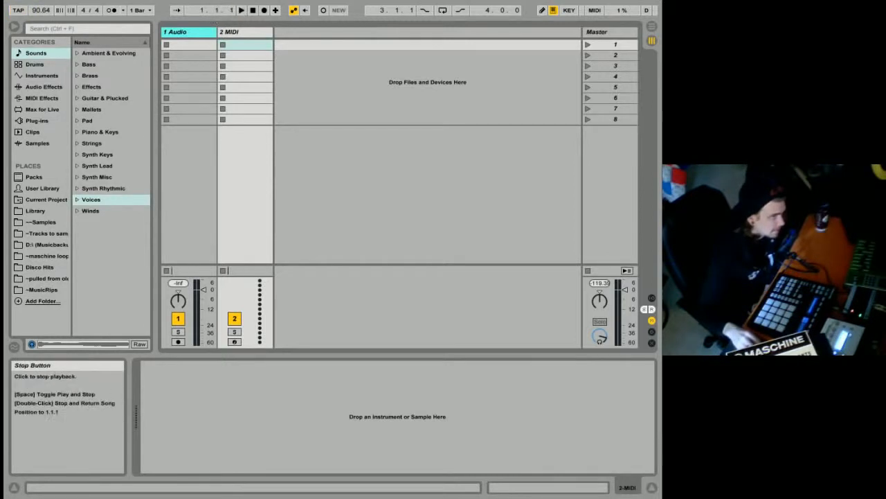
Step: Reset the song tempo to its default and raise it to 129 BPM
right_click(43, 11)
click(59, 34)
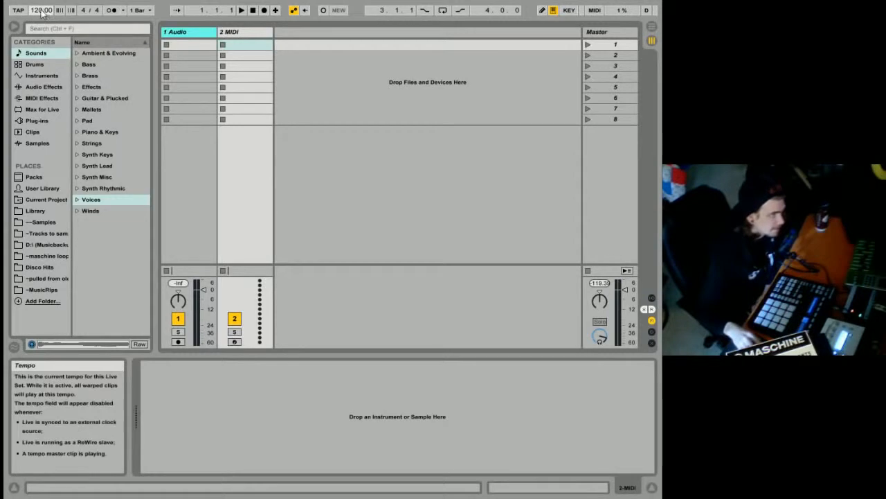
drag(43, 13, 43, 7)
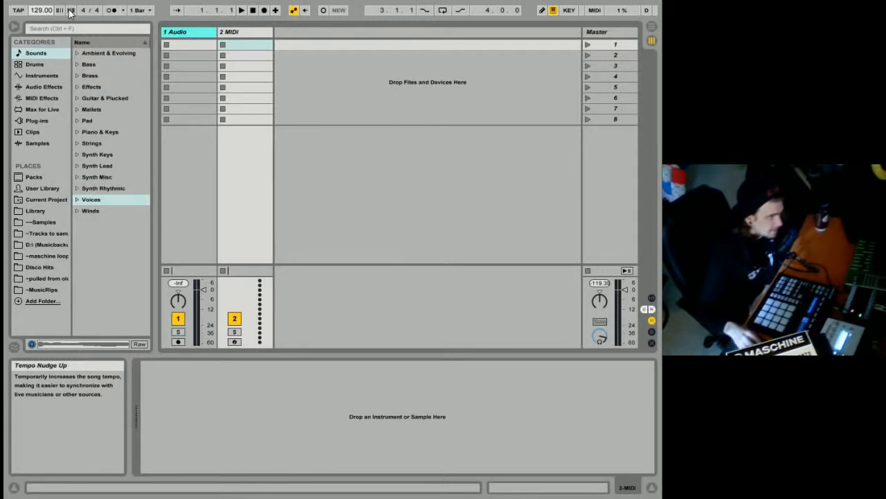
Step: Try nudging the song tempo up temporarily and examine the time signature setting
click(69, 11)
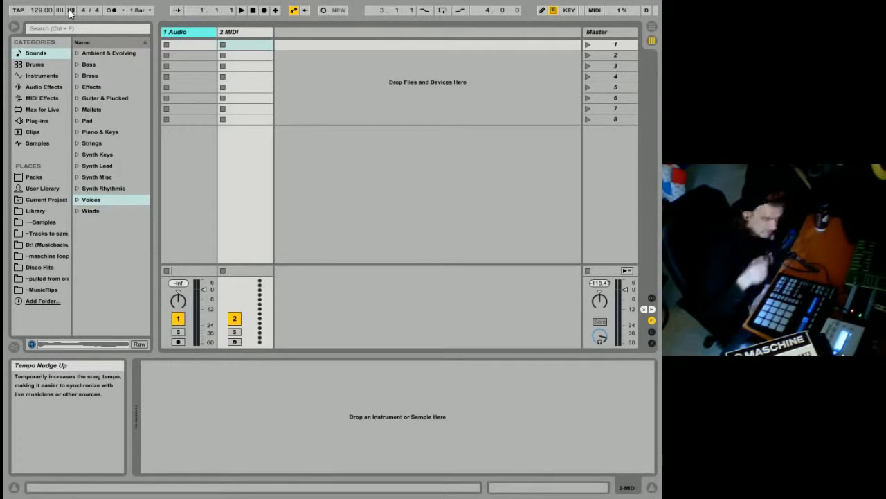
click(70, 12)
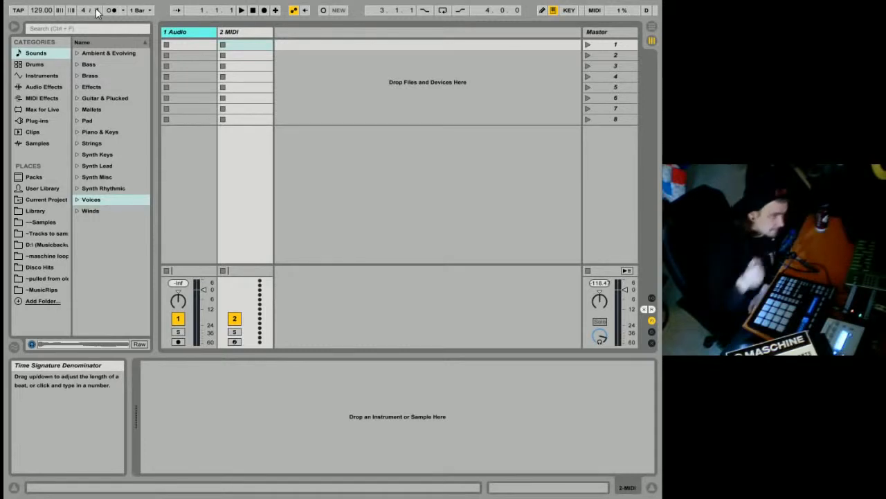
drag(97, 13, 85, 23)
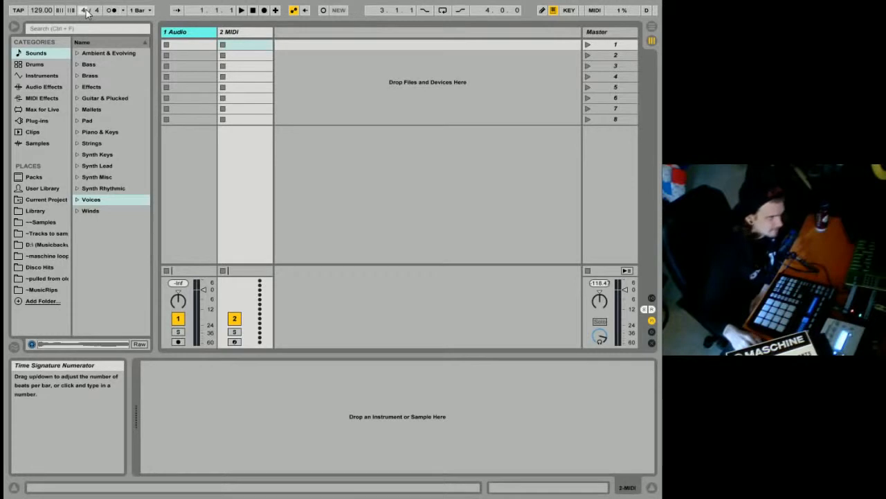
Step: Turn on the metronome and play the song from the start twice to hear the click, stopping each time
click(124, 12)
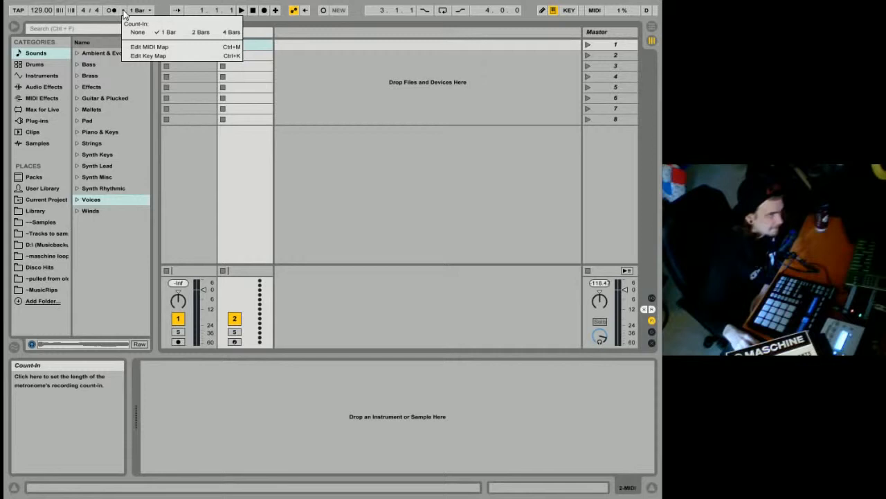
click(115, 10)
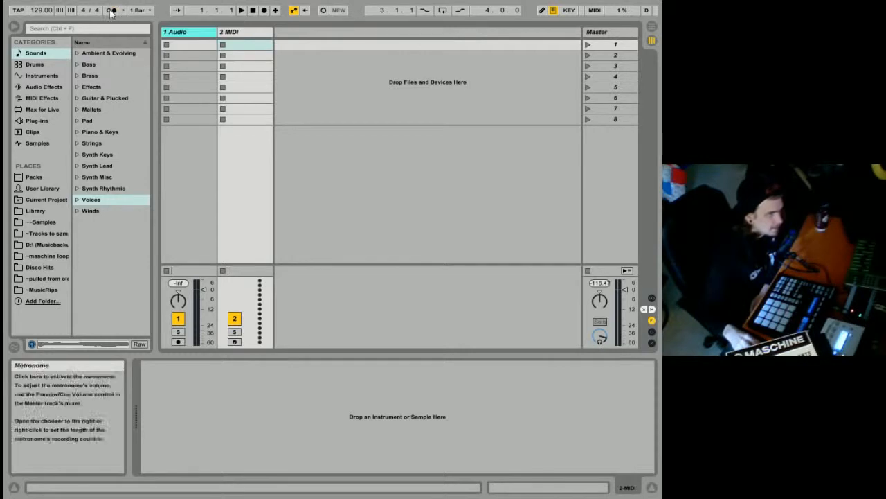
click(241, 10)
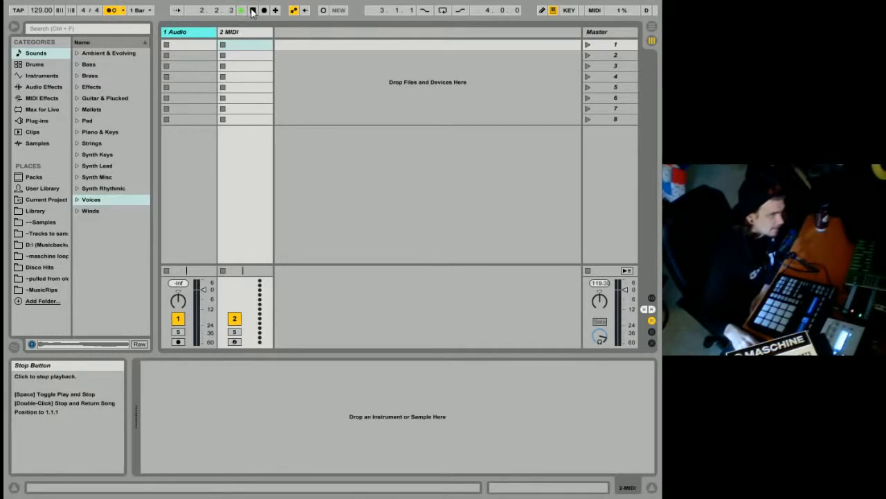
click(253, 11)
click(242, 11)
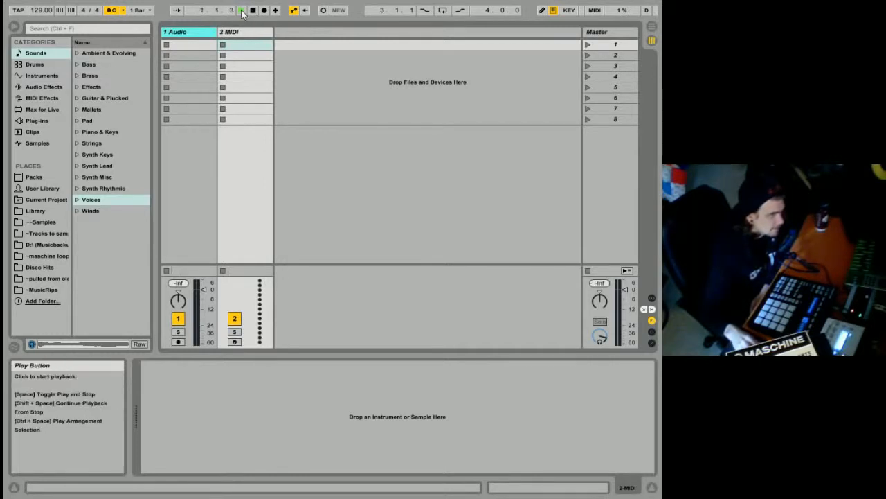
click(253, 11)
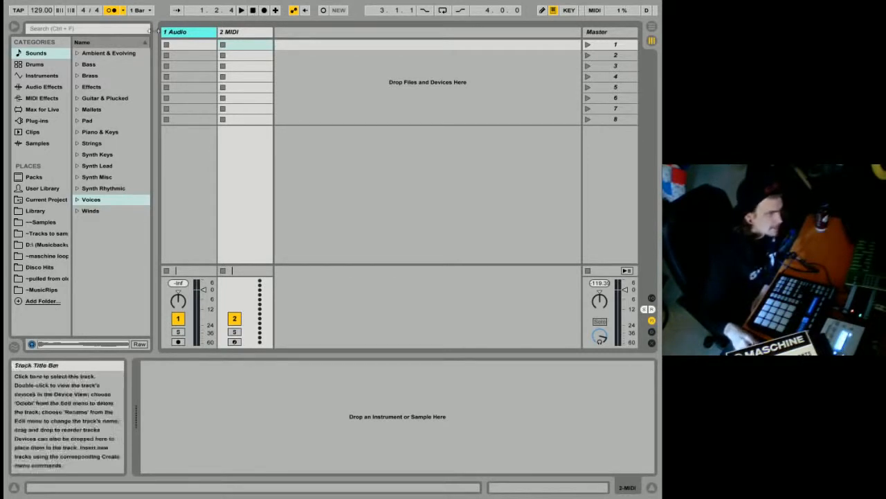
Step: Examine the metronome's count-in lengths and the available global quantization values
click(123, 10)
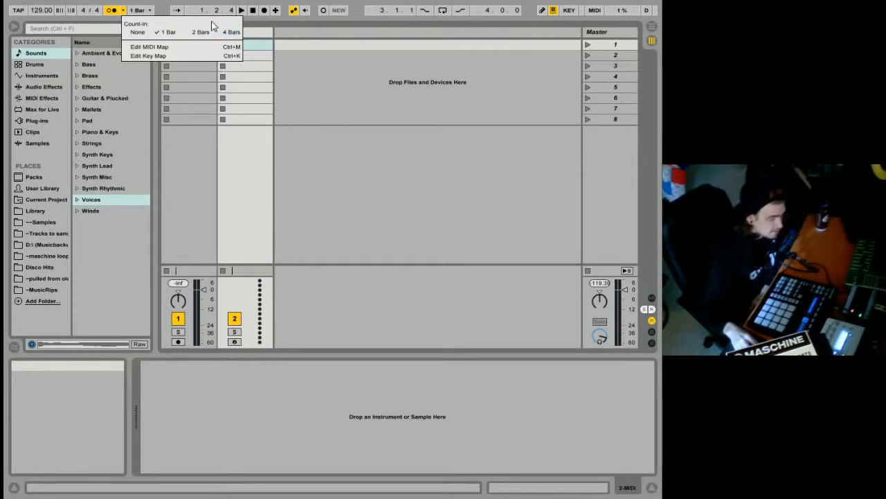
click(138, 14)
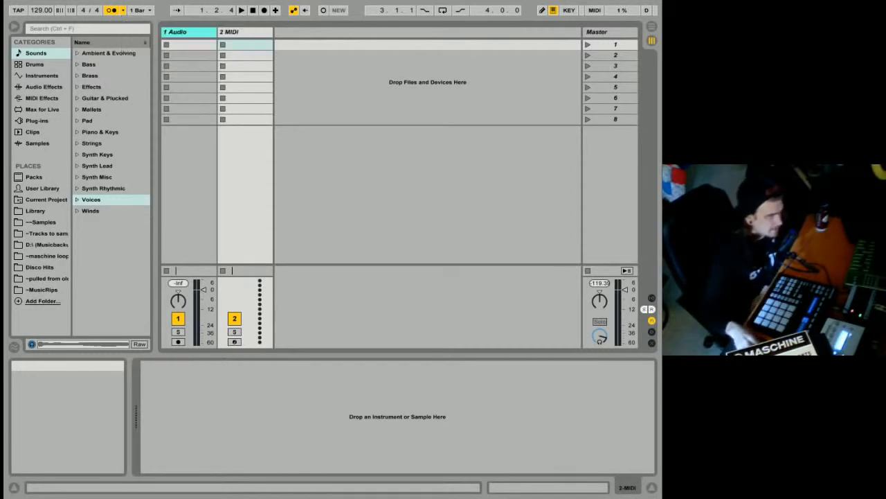
click(138, 13)
click(142, 15)
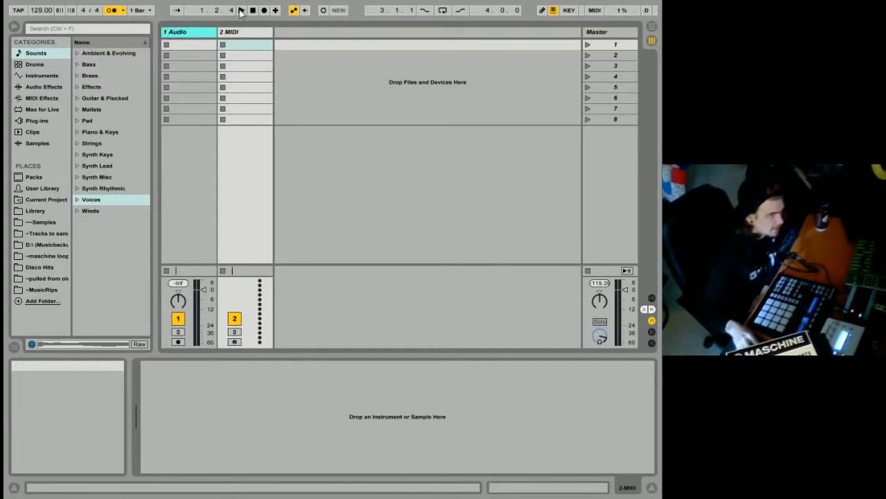
click(142, 10)
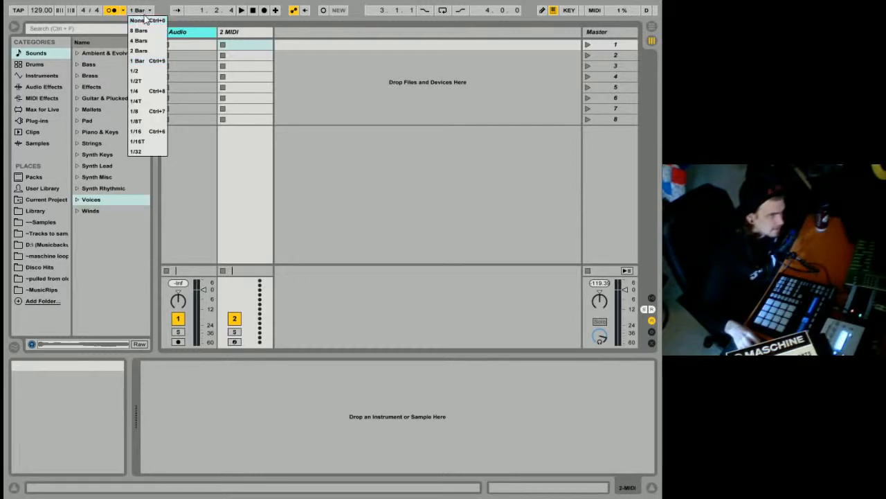
click(166, 7)
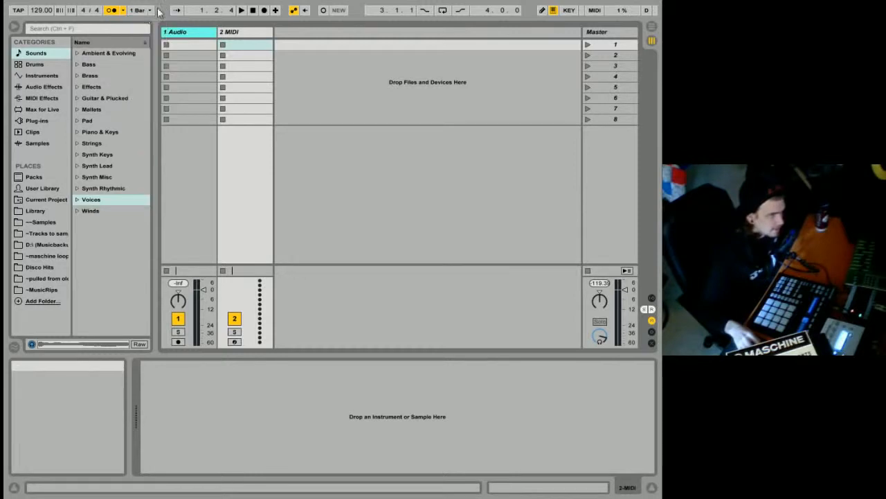
Step: Switch to the Arrangement View and set the global quantization to None
click(651, 26)
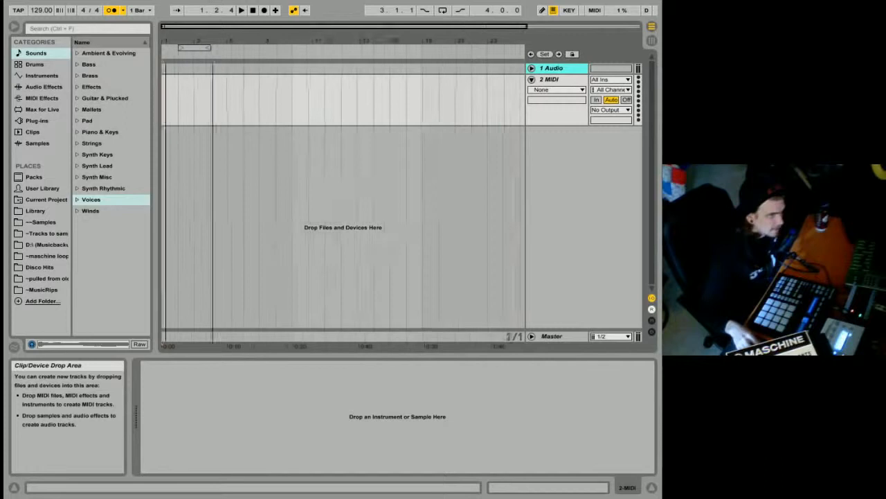
mouse_move(211, 43)
mouse_down()
mouse_move(204, 38)
mouse_move(209, 48)
mouse_up()
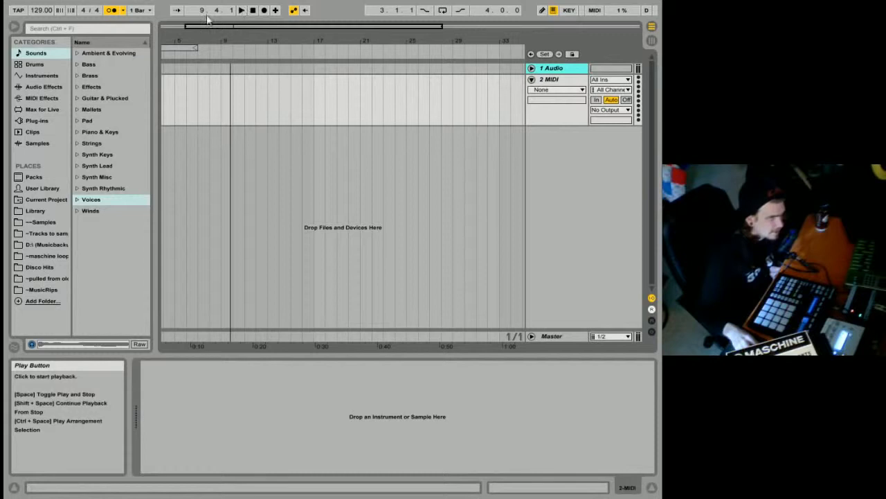
click(139, 10)
click(145, 13)
Step: Play the arrangement, make playback jump to about bar 10 in the scrub area, and stop it
click(241, 9)
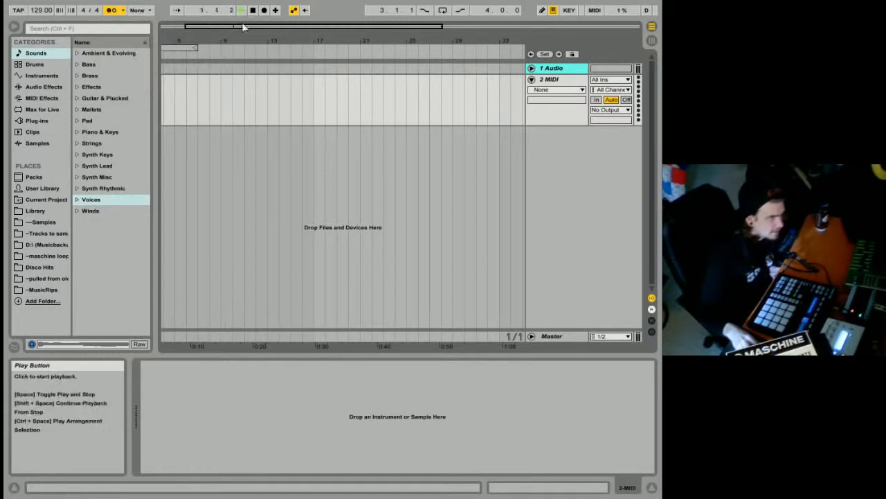
drag(240, 49, 237, 47)
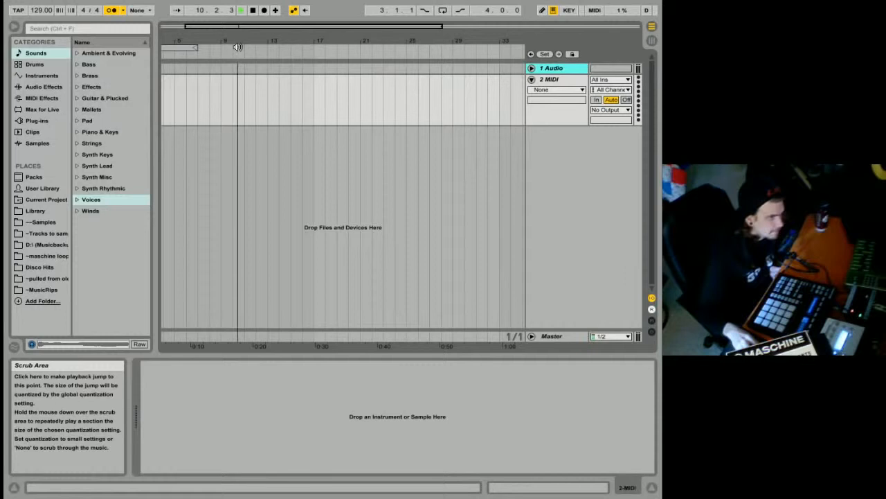
key(space)
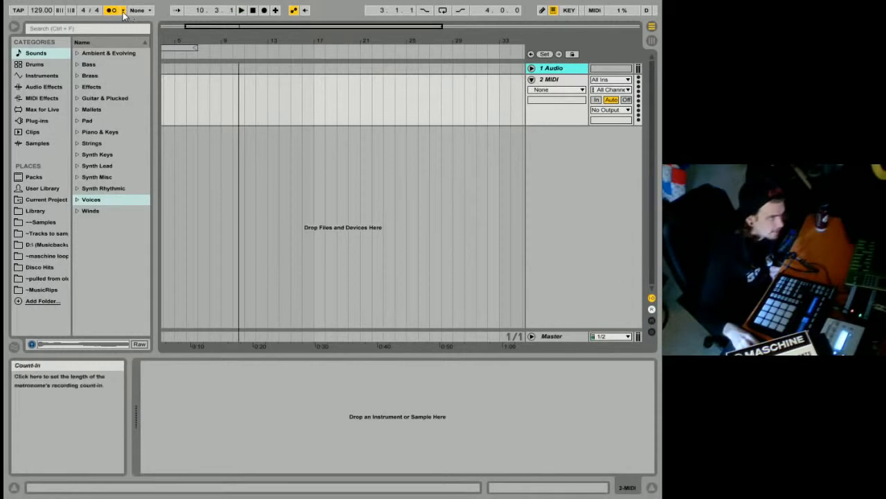
Step: Set the global quantization to 1 Bar
click(124, 11)
click(137, 10)
click(137, 10)
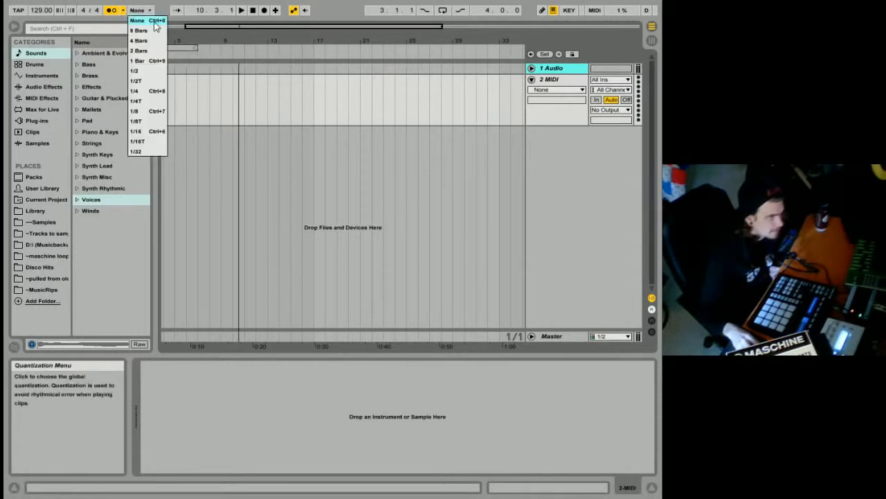
click(148, 62)
Step: Test quantized playback jumps to about bars 14, 16 and 8 in the scrub area, stopping playback at the end
click(285, 47)
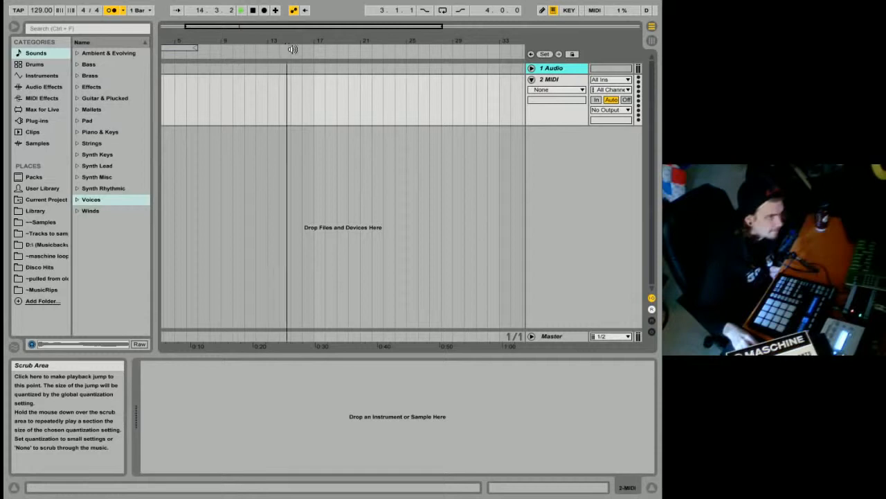
key(space)
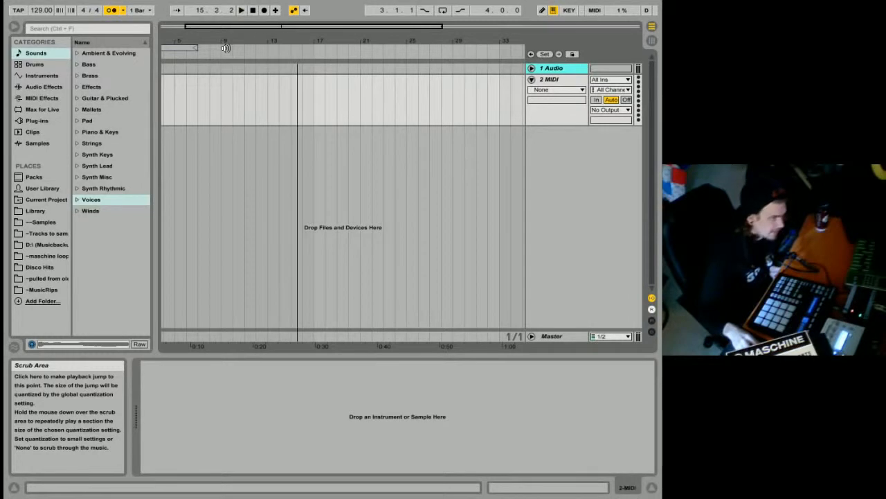
click(303, 49)
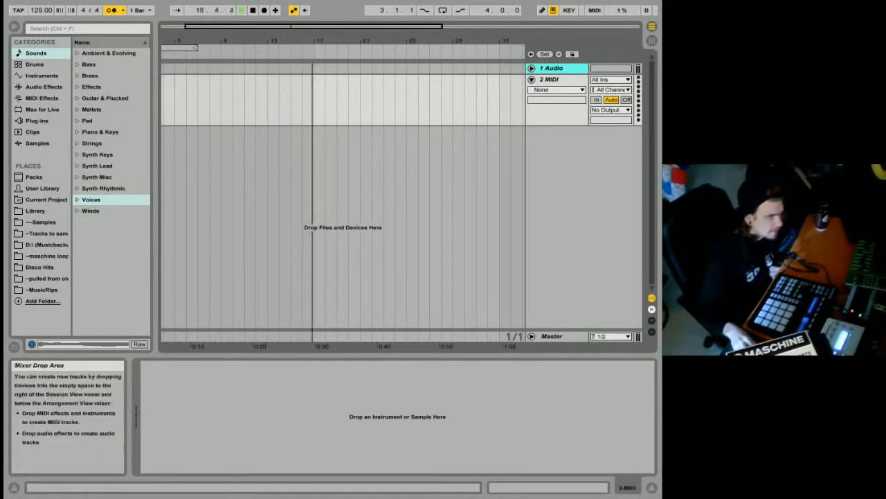
click(212, 50)
key(space)
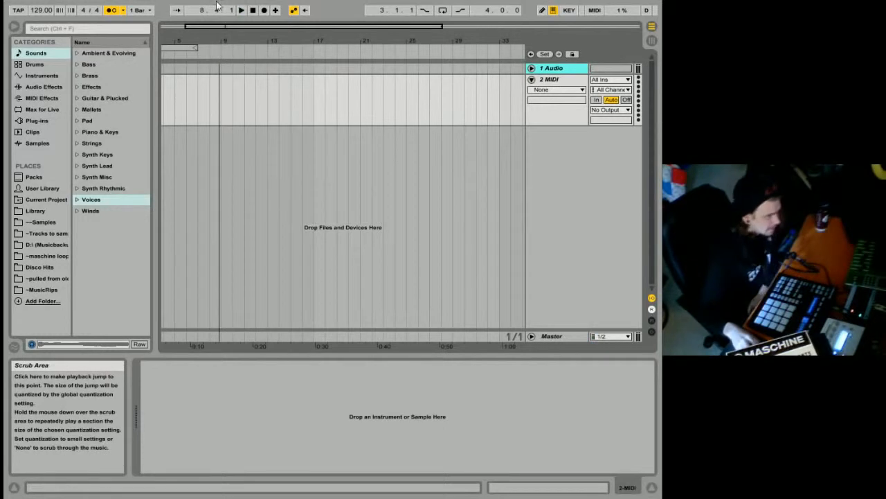
Step: Set the global quantization to None, scrub playback from about bar 8 to bar 18, and stop it
click(141, 14)
click(146, 26)
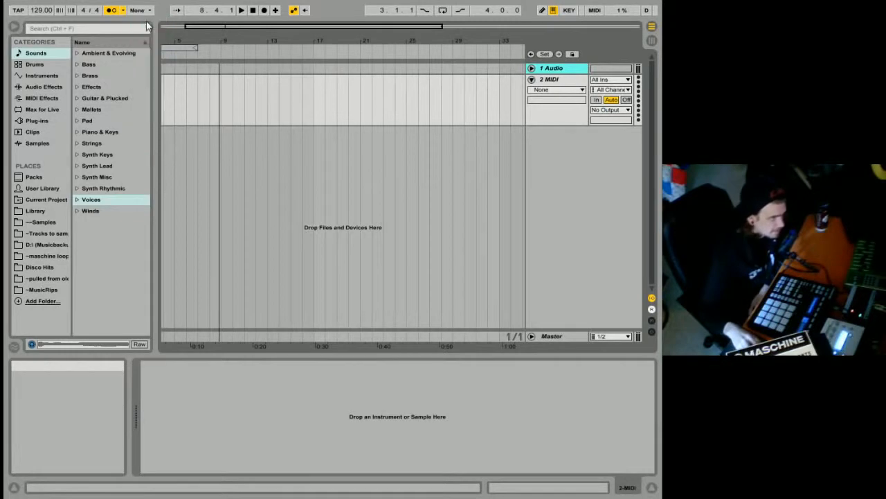
drag(210, 49, 320, 48)
click(252, 10)
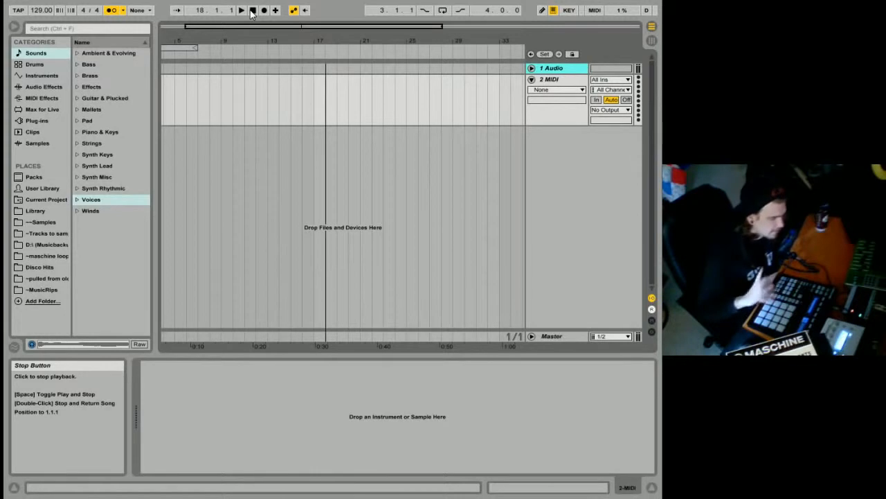
Step: Return the song position to the start, place the insert marker at bar 11 on the MIDI track, and start playback there
click(253, 11)
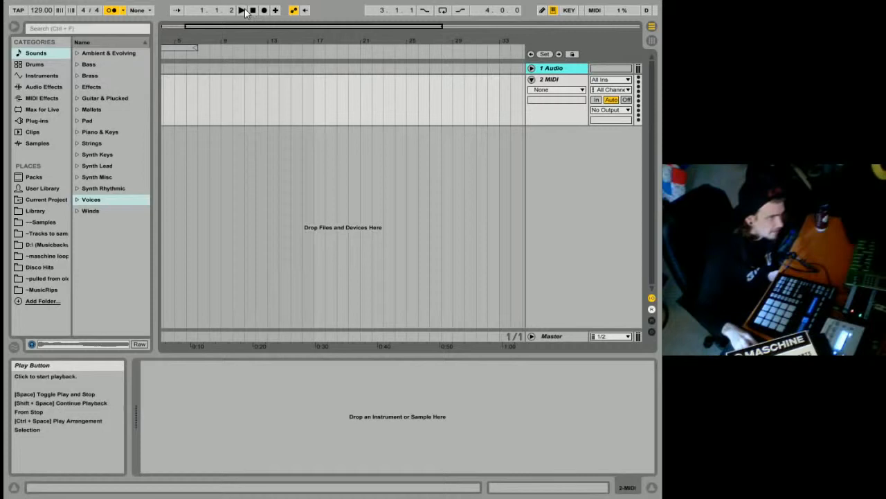
click(246, 87)
click(241, 10)
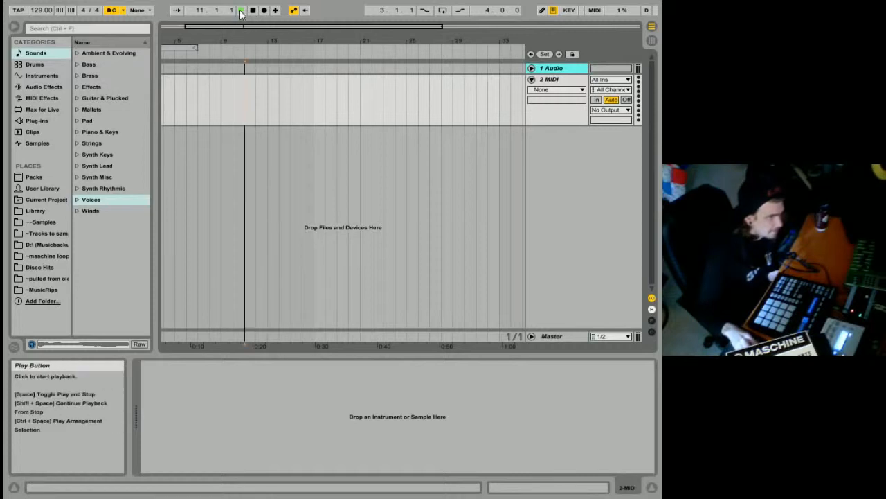
Step: Set the global quantization to 1 Bar and play the arrangement from bar 11
click(123, 13)
click(154, 61)
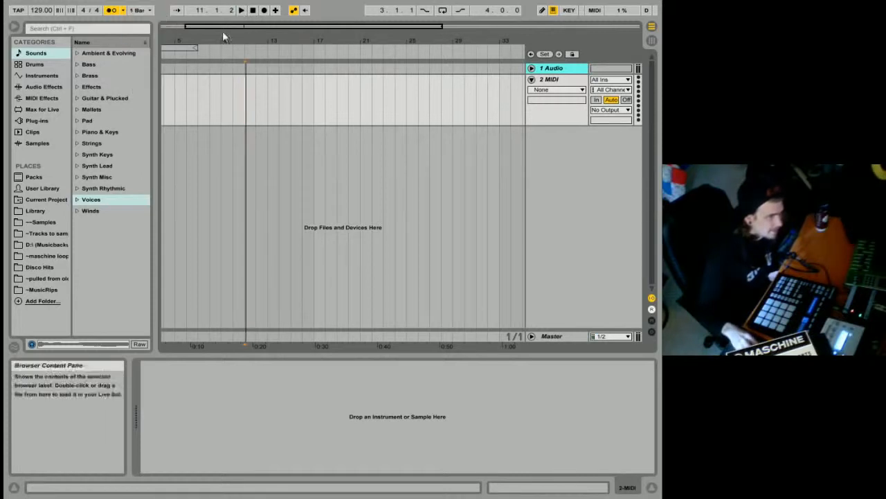
click(241, 12)
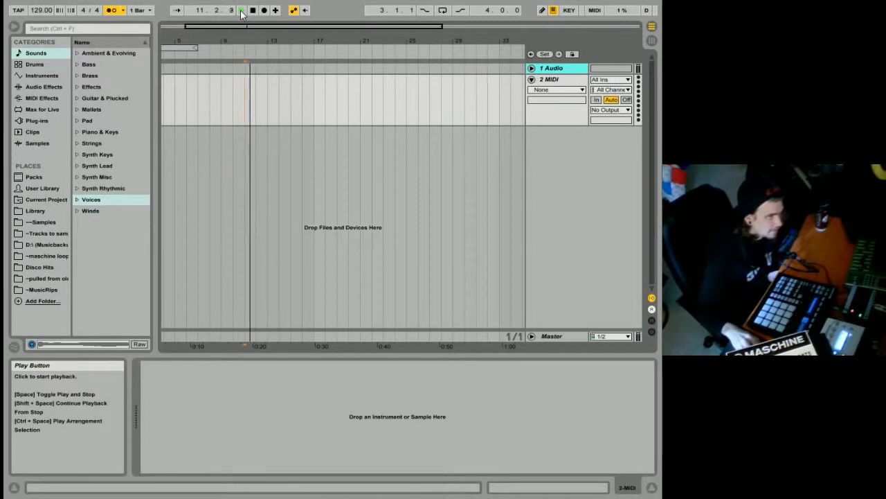
Step: Restart playback from bar 11 with 1 Bar quantization, using the transport and the scrub area, stopping playback at the end
click(241, 12)
key(space)
click(138, 11)
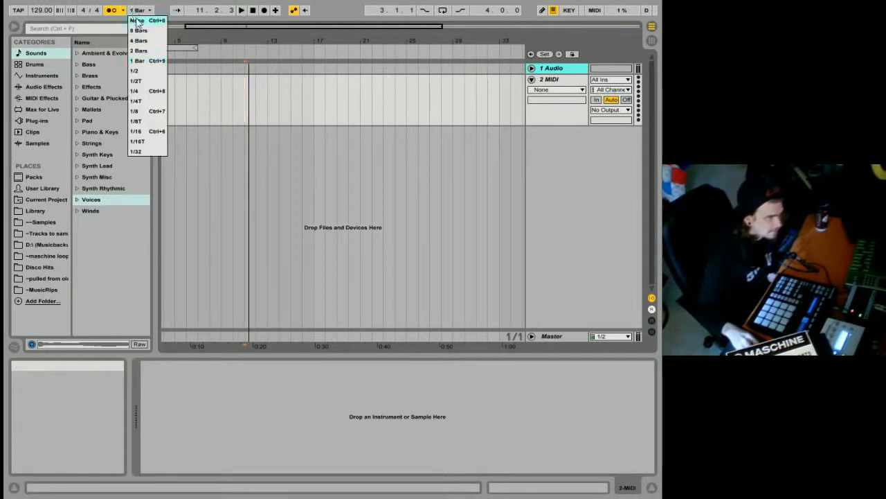
click(245, 98)
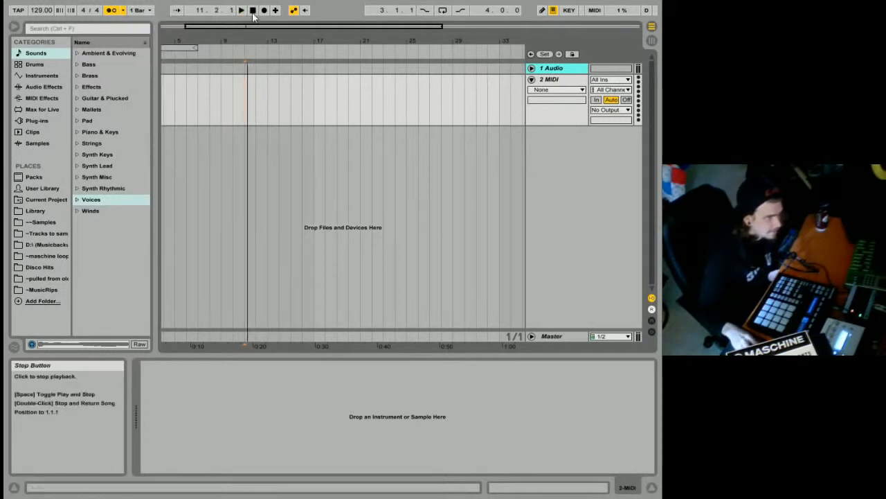
click(253, 51)
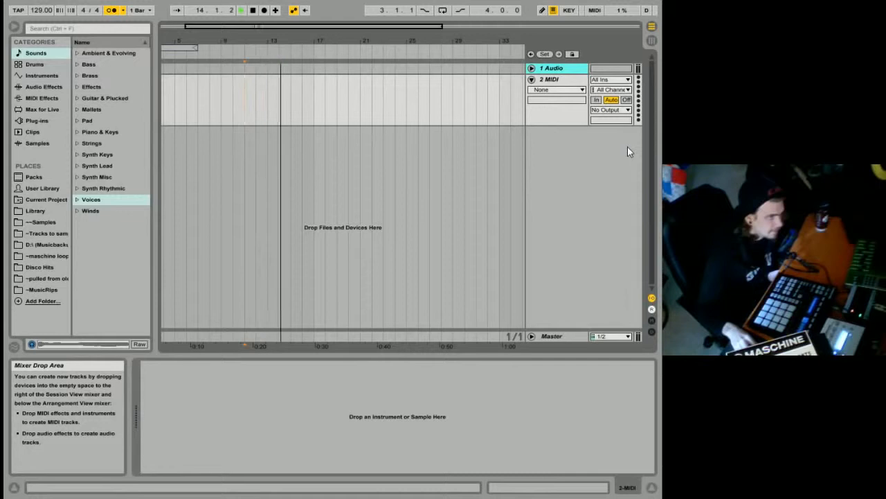
key(space)
Step: Select bars 11 to 13 on the MIDI track and set the global quantization to None
drag(270, 90, 245, 100)
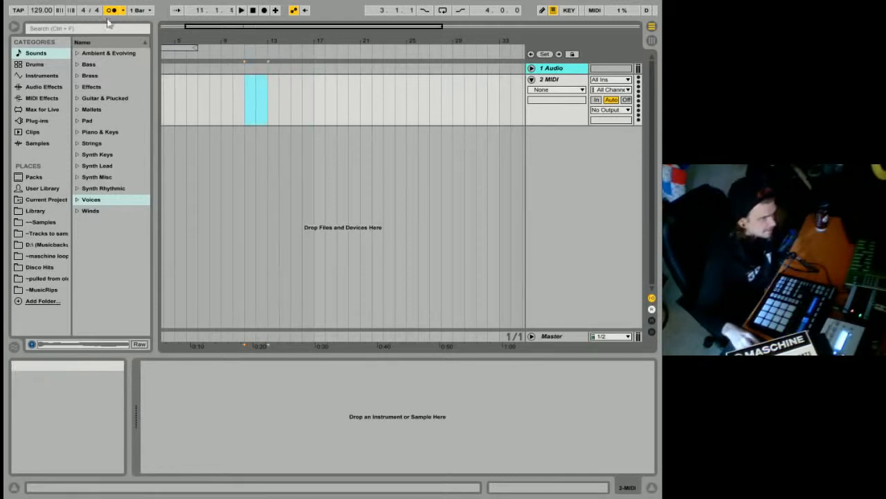
click(140, 10)
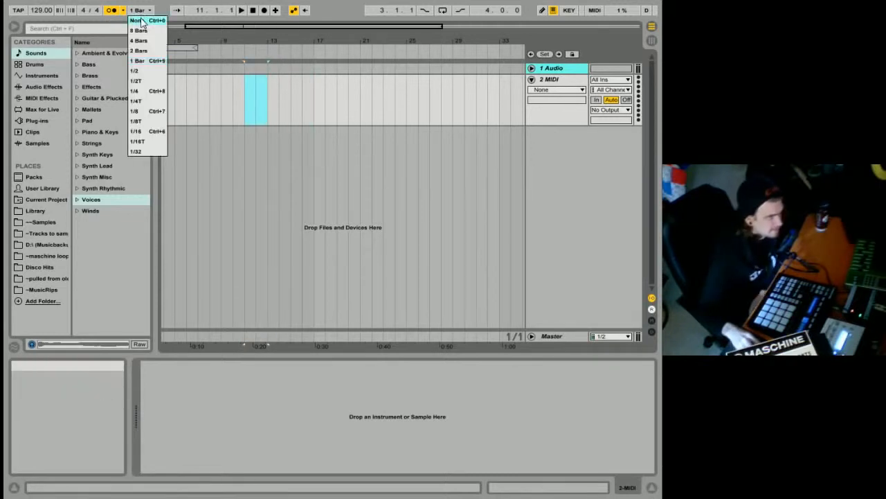
click(142, 21)
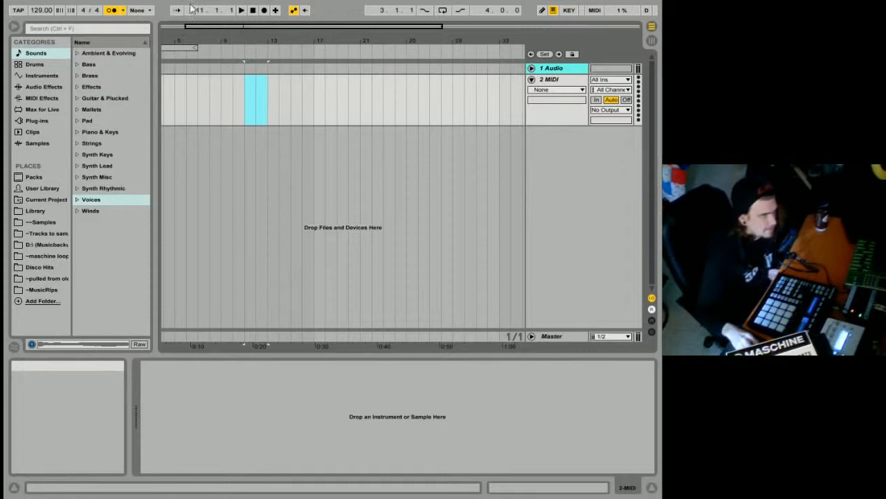
Step: Place the insert marker at bar 8 on the MIDI track and test playback with Follow on and off, leaving Follow on
mouse_move(210, 41)
mouse_down()
mouse_move(210, 55)
mouse_move(259, 86)
mouse_up()
click(260, 88)
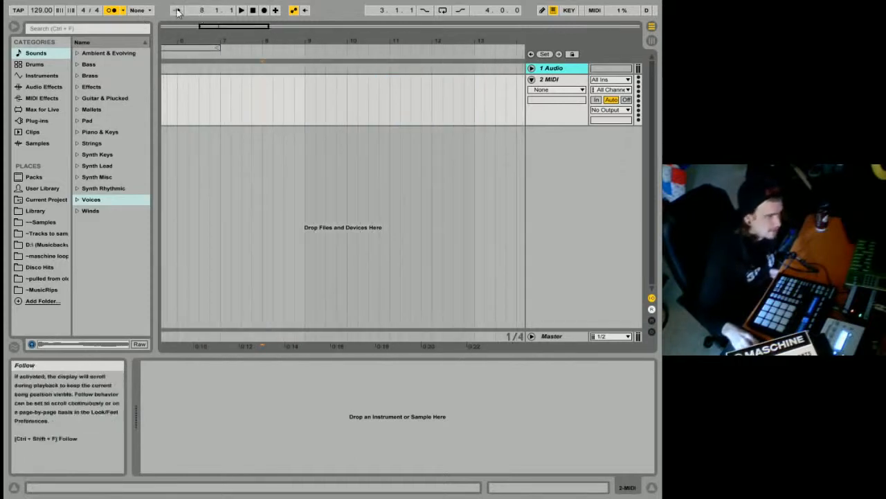
click(241, 10)
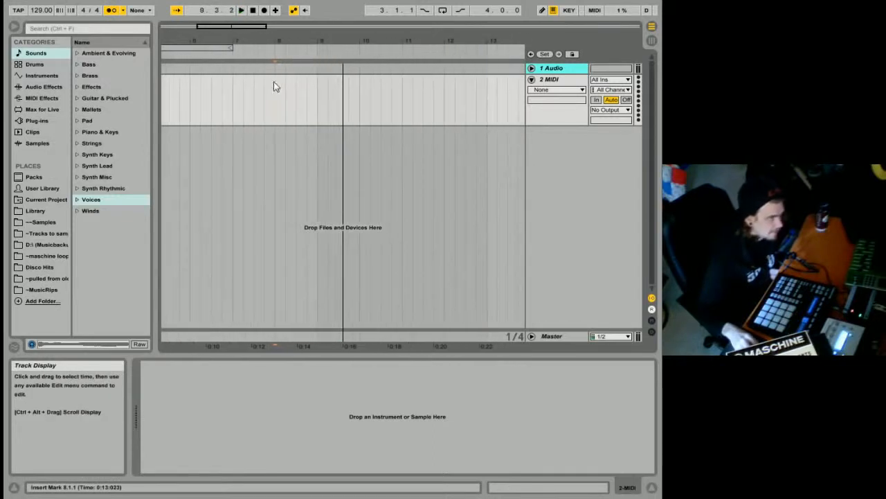
drag(340, 42, 335, 132)
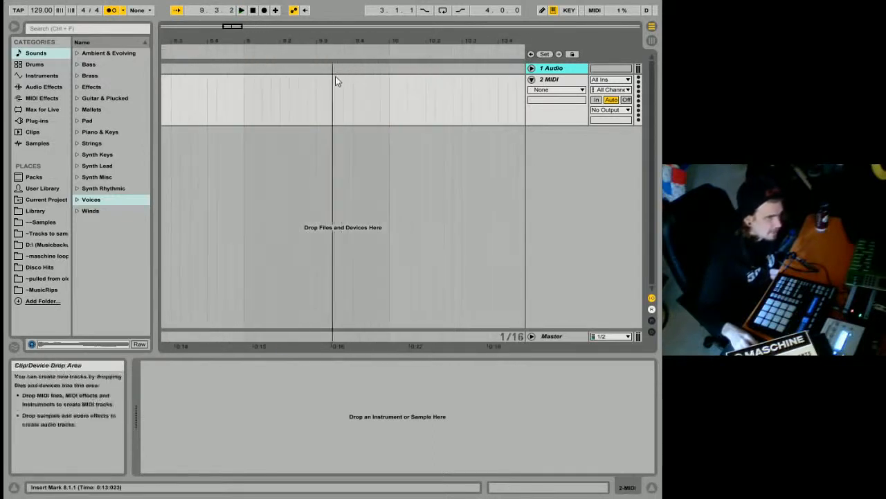
click(242, 11)
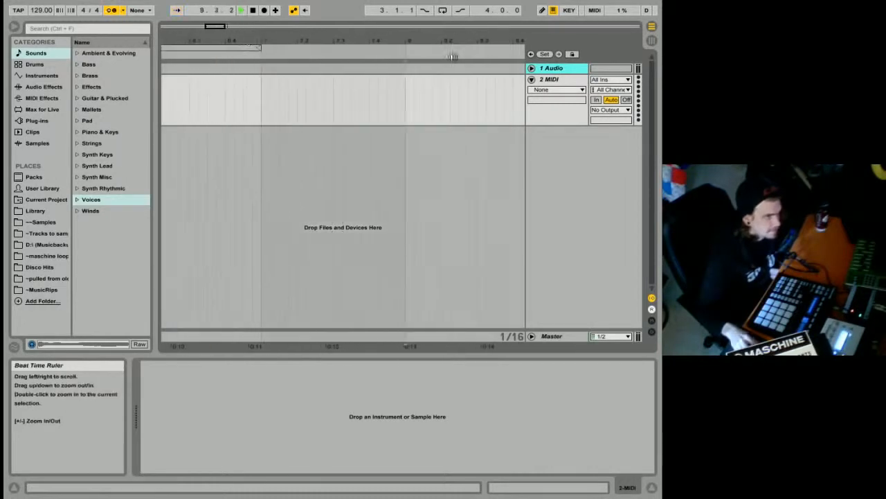
click(177, 10)
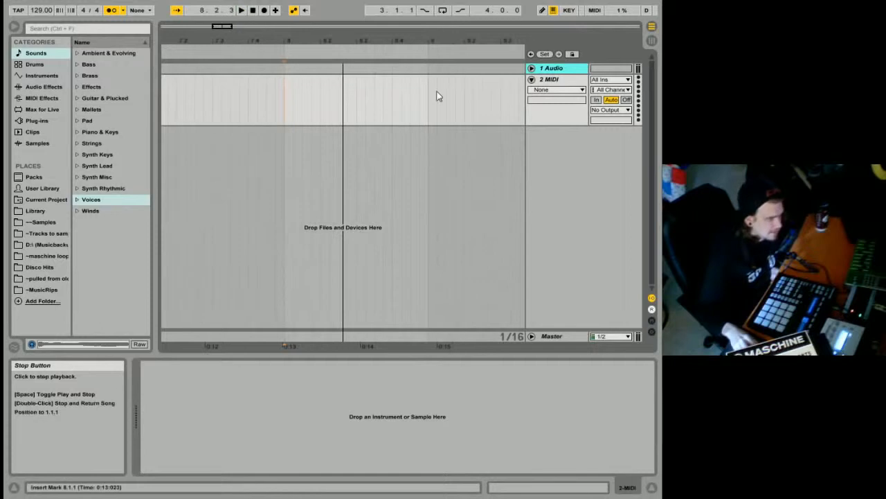
Step: Place the insert marker at bar 17, set the arrangement position to 33.1.1, and briefly select bars 33 to 37 on the MIDI track
drag(330, 39, 330, 17)
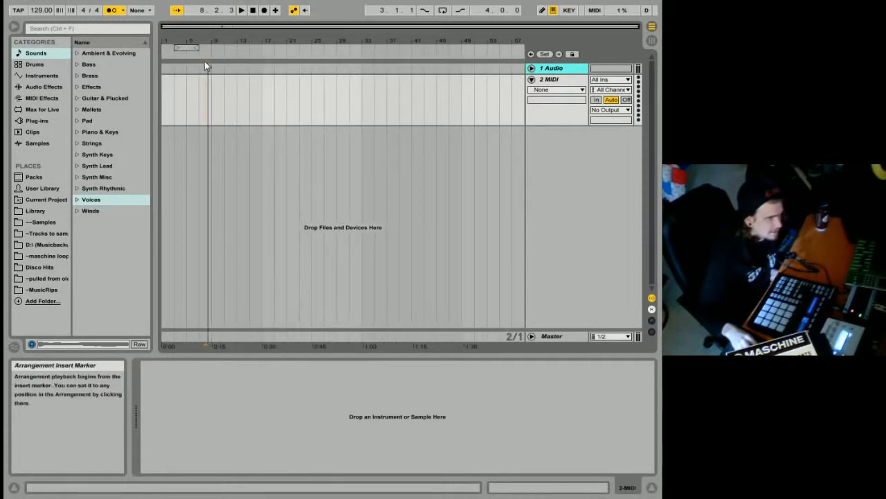
click(205, 62)
click(250, 82)
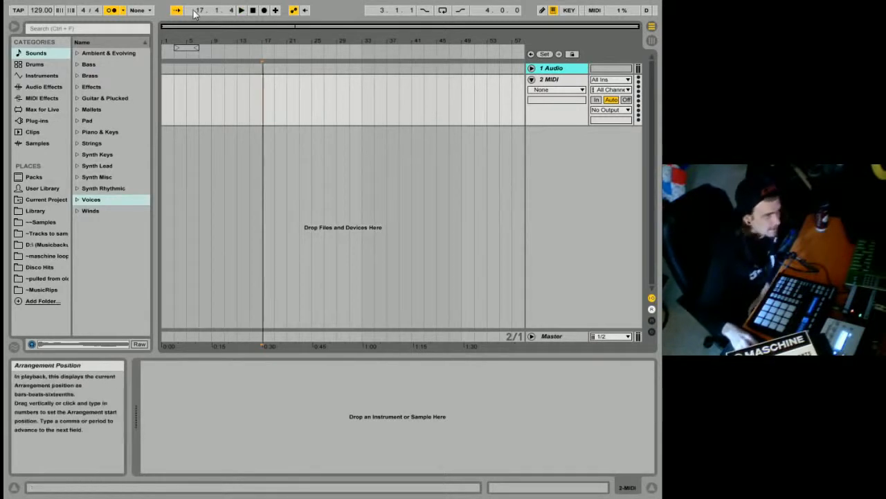
drag(204, 13, 205, 32)
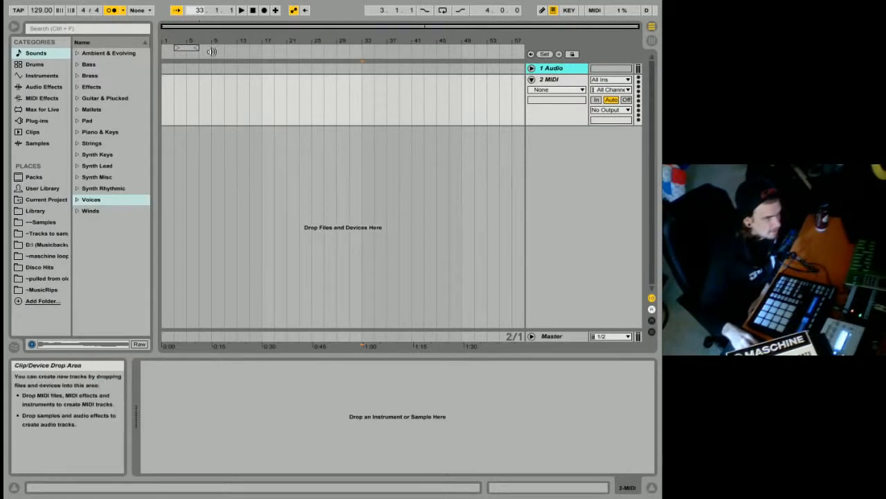
drag(358, 94, 351, 108)
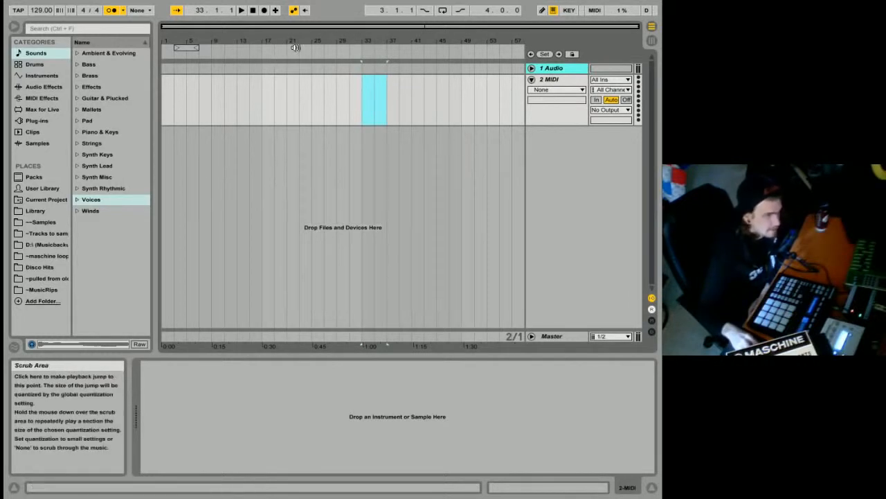
click(369, 105)
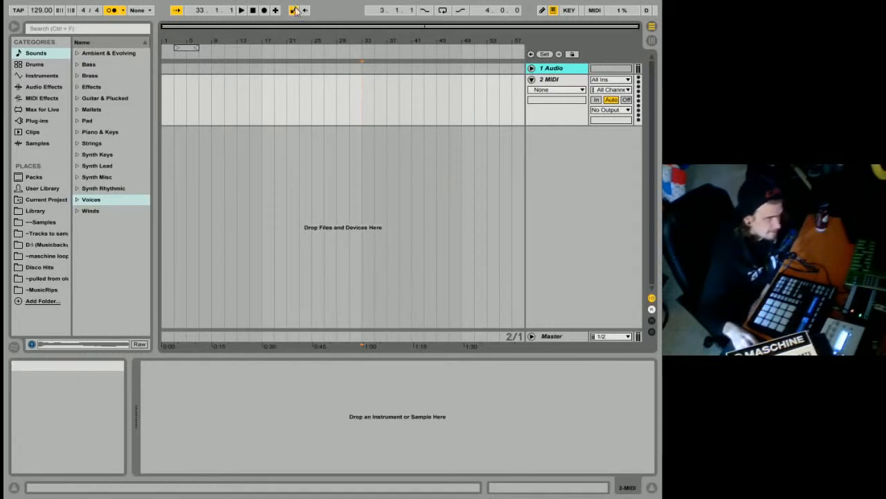
Step: Set the loop start to bar 4, select bars 17 to 19 on the MIDI track, and activate the loop with its brace moved to bar 17
mouse_move(381, 11)
mouse_down()
mouse_move(382, 24)
mouse_move(382, 4)
mouse_up()
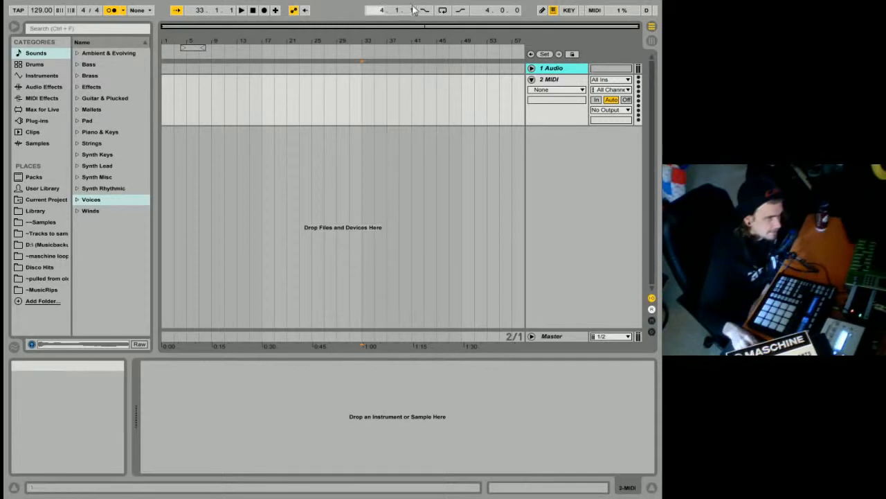
drag(263, 97, 275, 99)
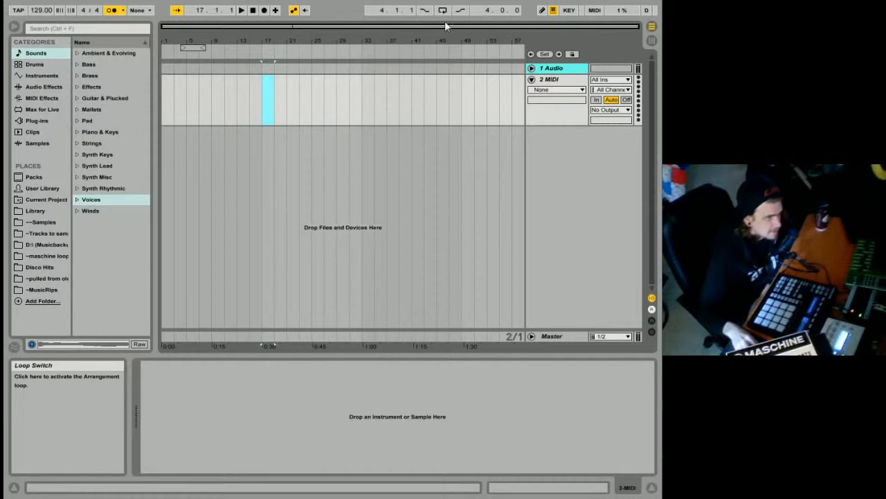
click(269, 102)
drag(258, 101, 275, 105)
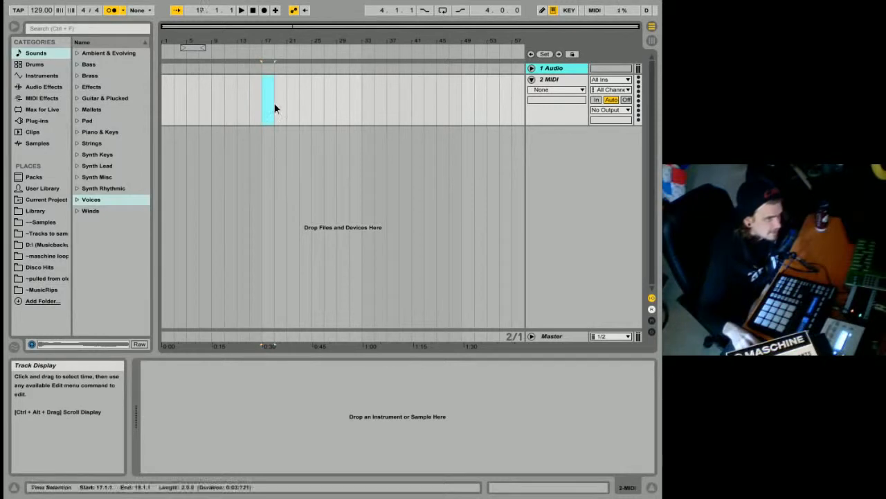
click(443, 12)
drag(194, 47, 274, 47)
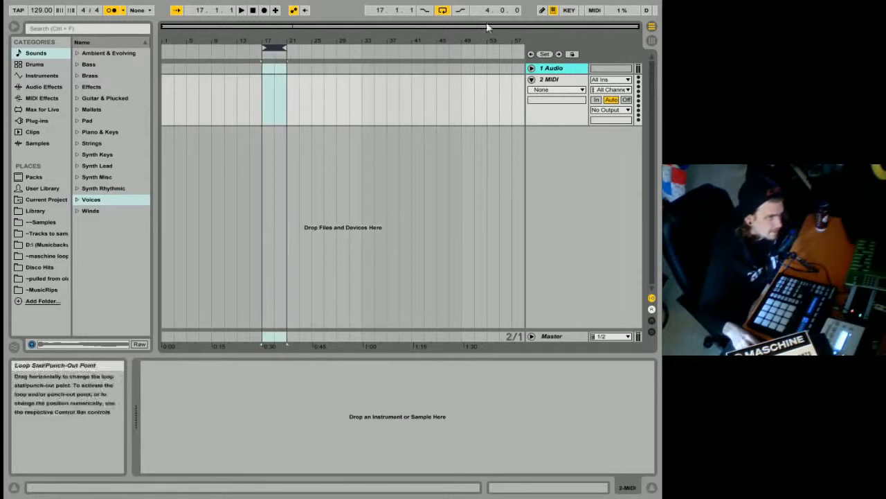
Step: Select bars 25 to 27 on the MIDI track and loop that selection
drag(311, 97, 323, 97)
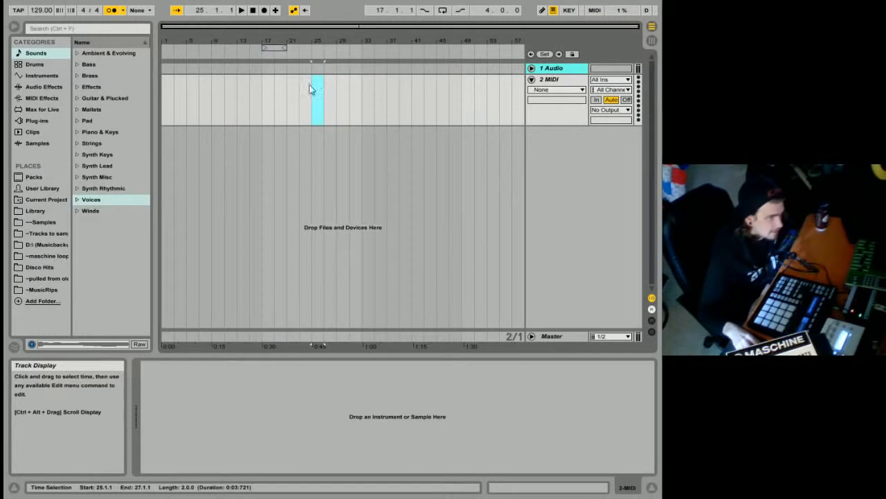
right_click(319, 83)
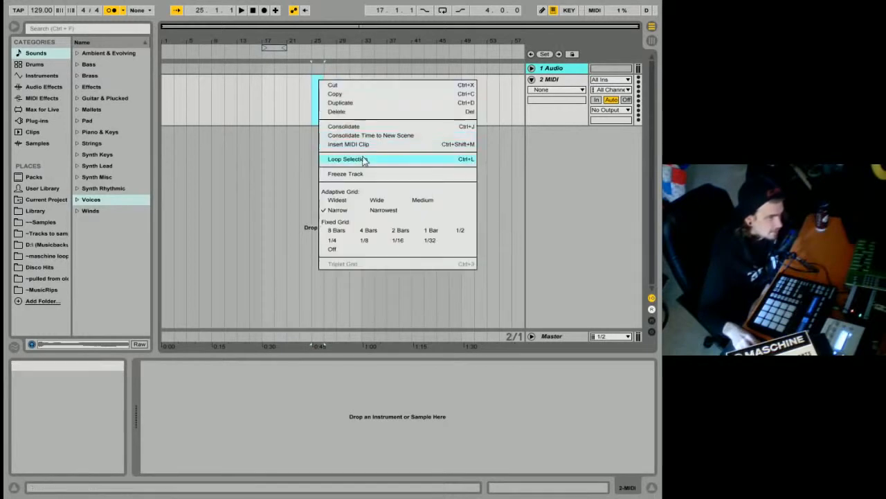
click(365, 160)
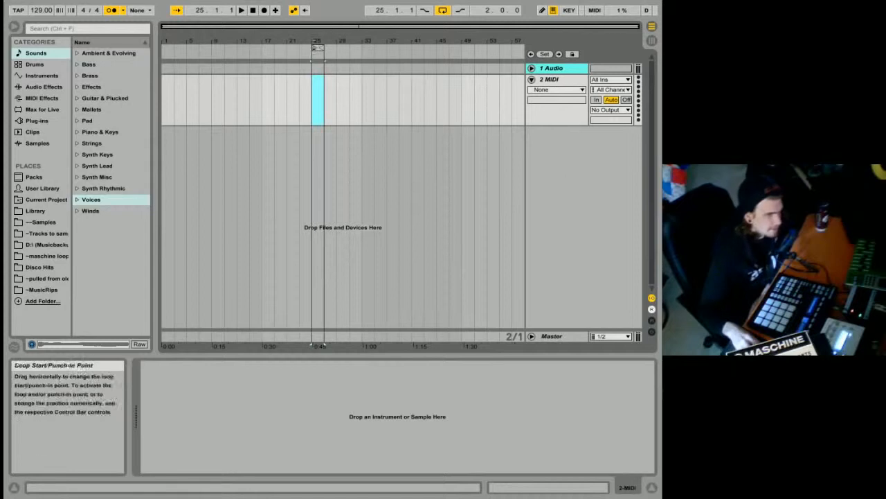
Step: Shorten the loop at bar 25 to one beat, test its playback from just before the brace, and turn Follow off
drag(316, 41, 316, 87)
drag(377, 47, 292, 49)
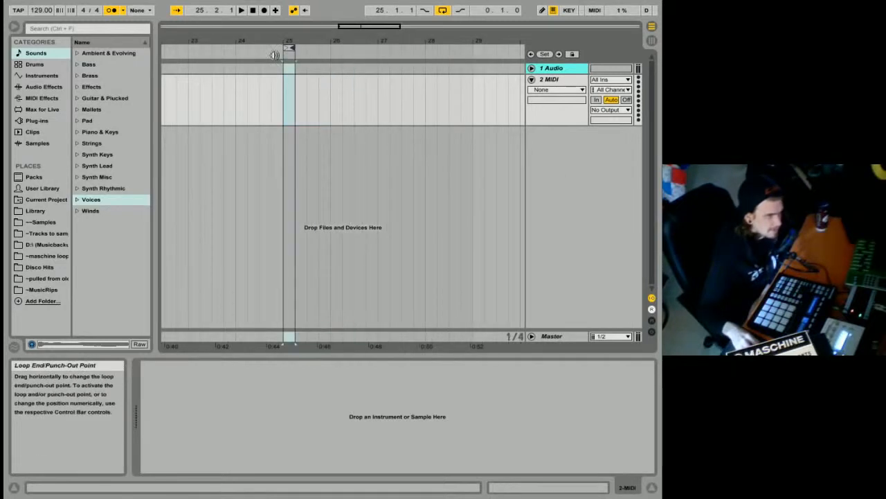
click(275, 55)
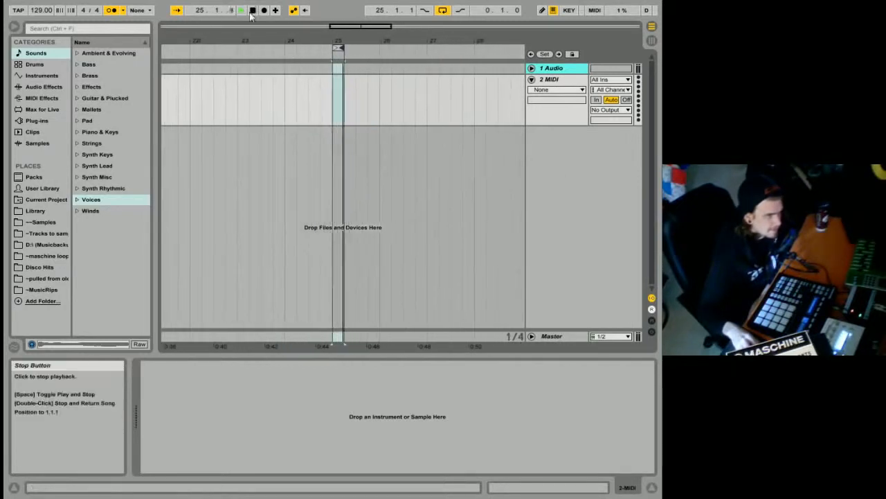
click(252, 12)
click(177, 11)
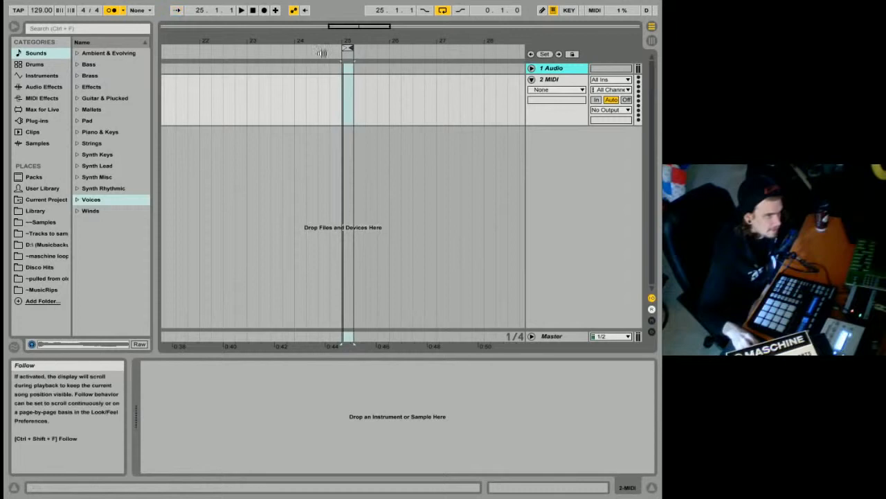
Step: Extend the loop end to bar 26, try playback just past it, and set the loop length to 2.0.0
drag(352, 47, 388, 48)
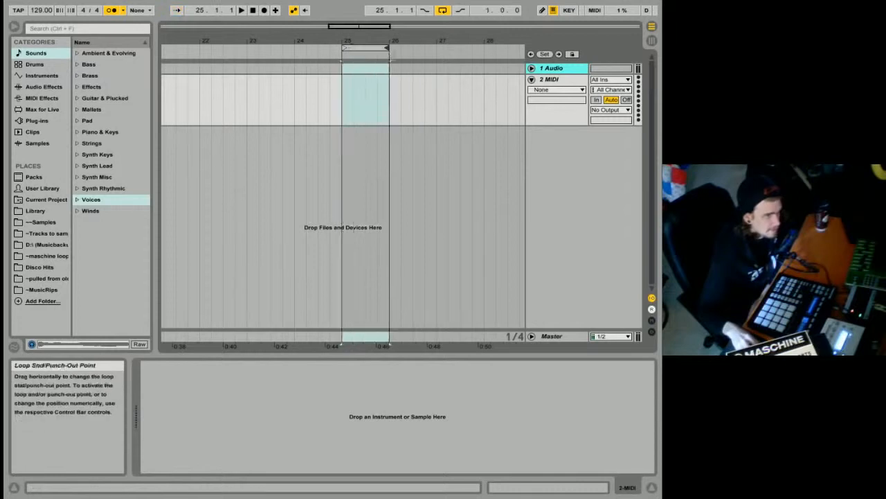
click(399, 53)
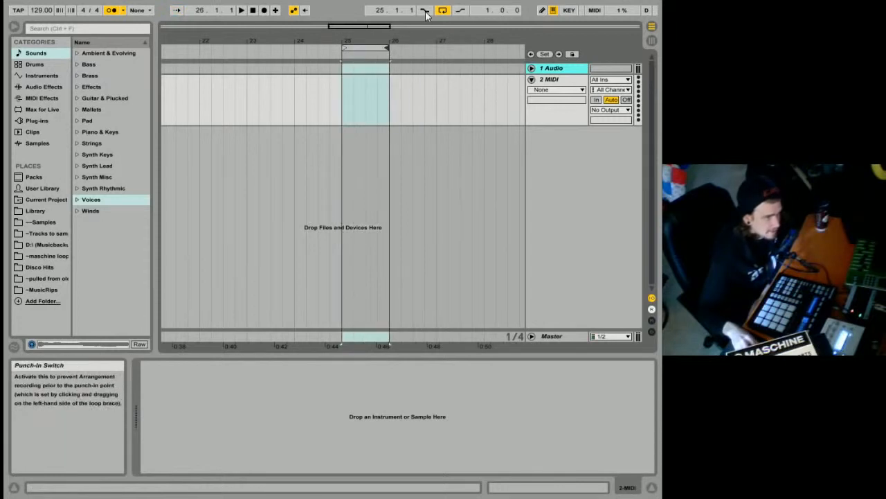
drag(488, 10, 488, 4)
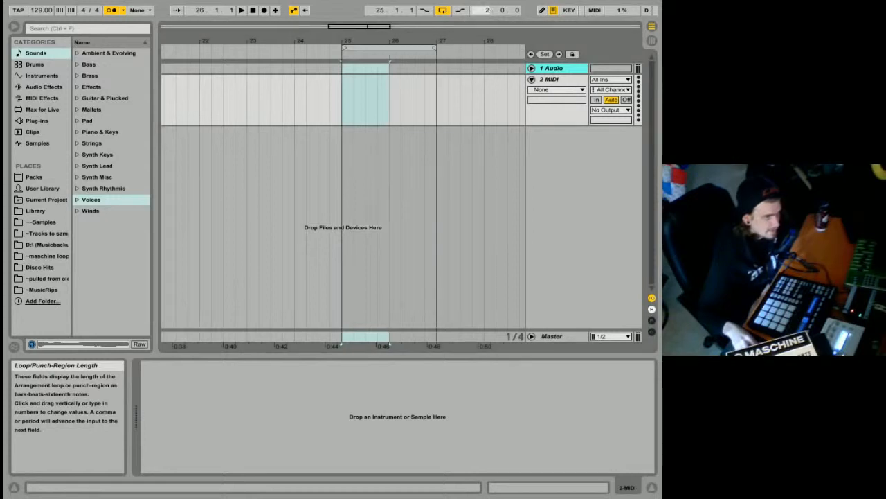
Step: Play from just before the loop at bar 25, stop playback, and set the loop length to 1.0.0
drag(433, 43, 259, 43)
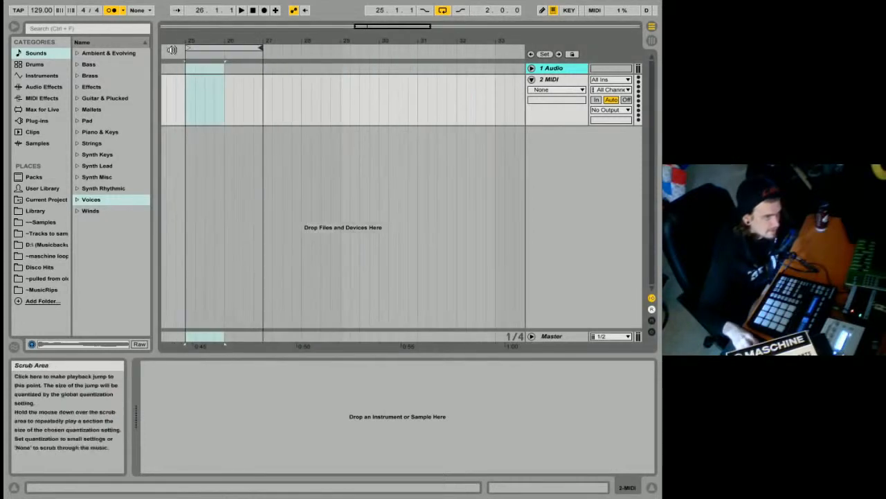
click(171, 52)
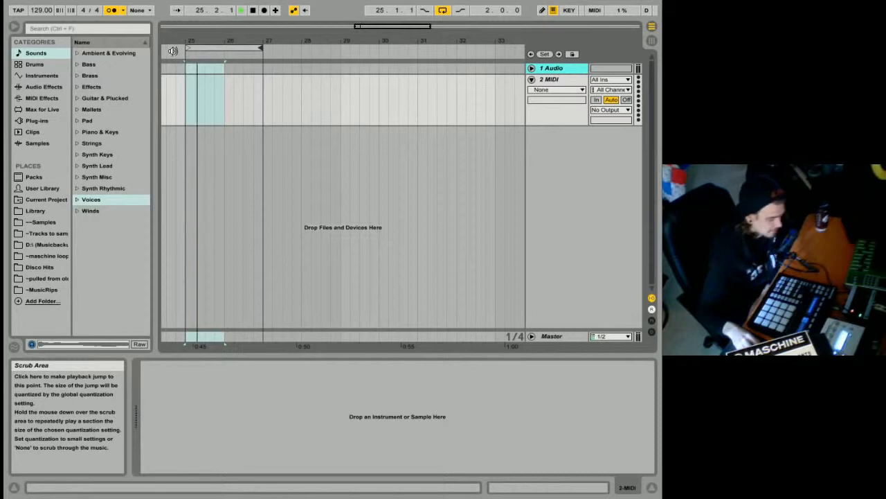
key(space)
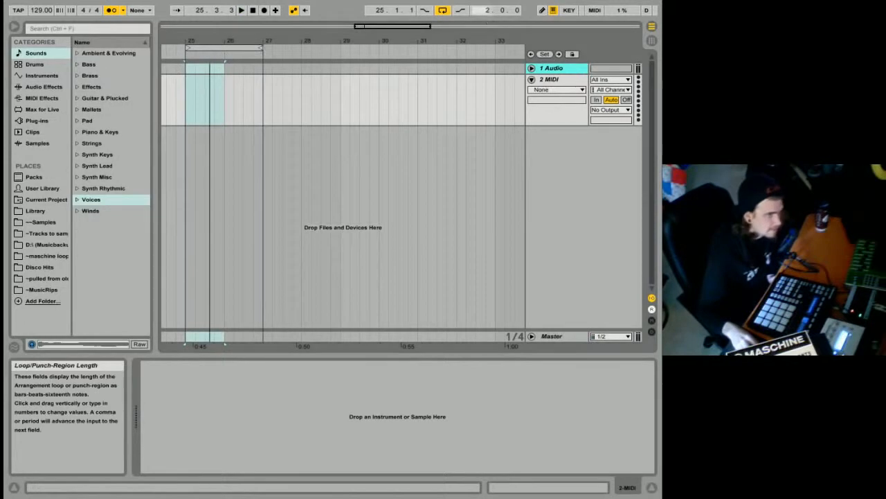
drag(487, 9, 490, 17)
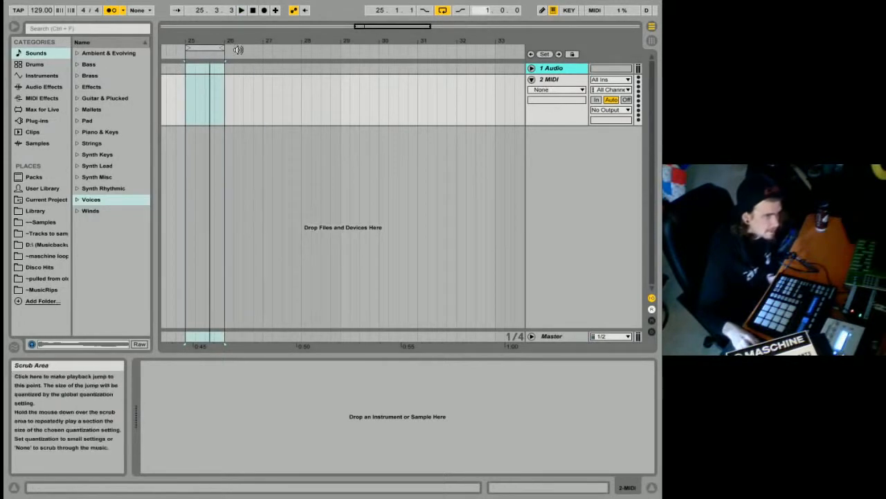
Step: Select bar 25 on the MIDI track, turn on Draw Mode, and unfold the 1 Audio track to a taller height
drag(187, 115, 223, 106)
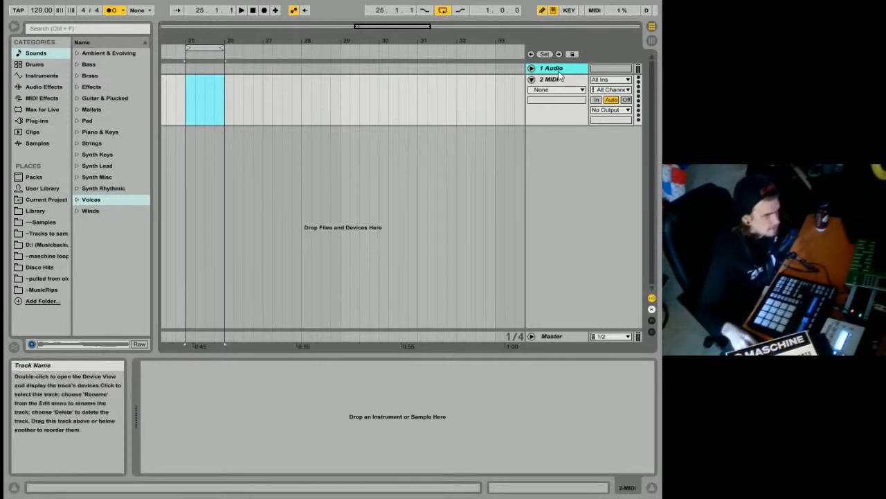
drag(557, 72, 566, 143)
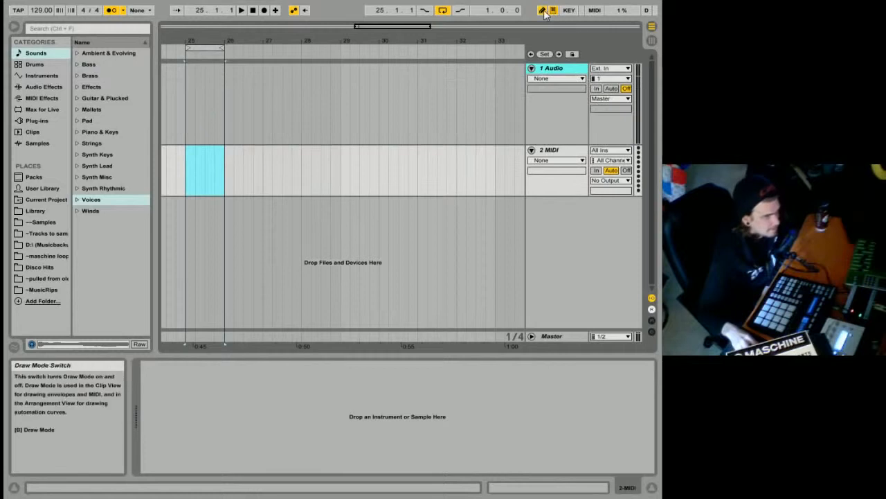
Step: Select the 1 Audio track and show the tracks' mixer section, keeping the track delay section hidden
click(609, 118)
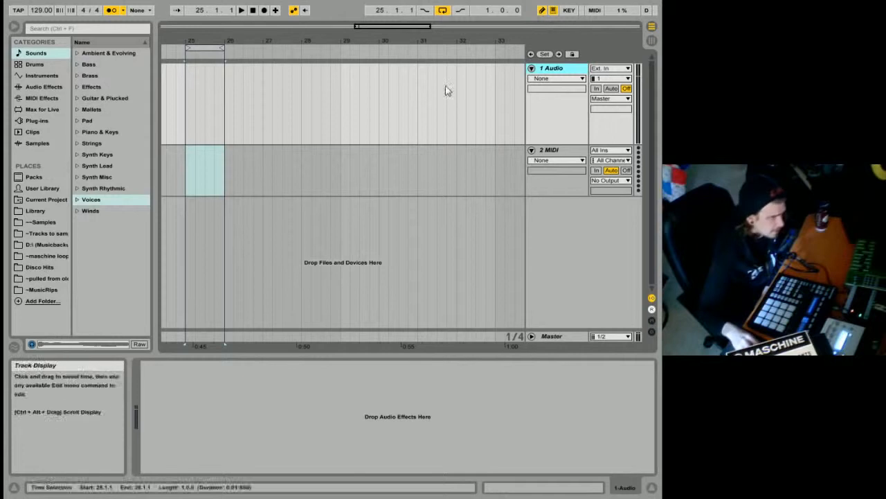
click(542, 11)
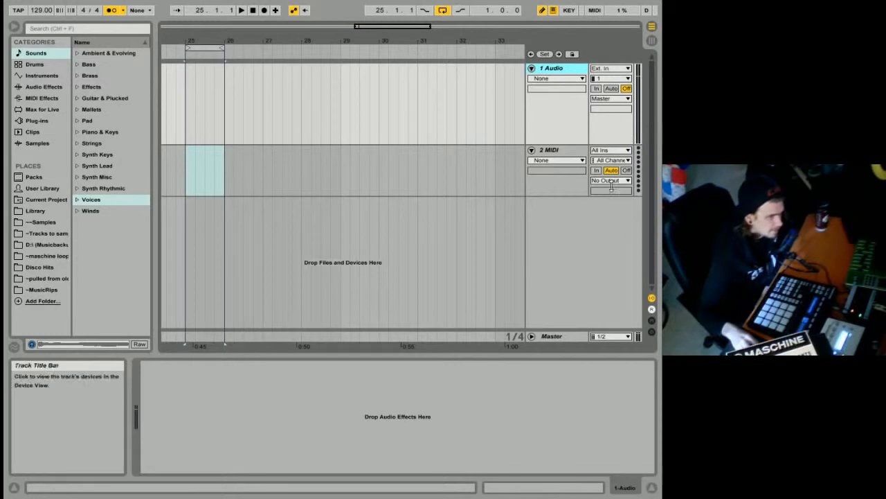
click(651, 320)
click(651, 332)
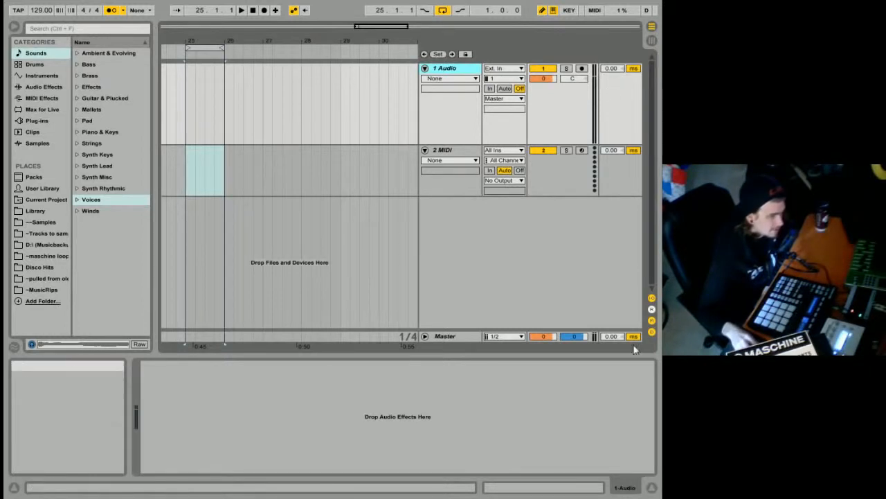
click(651, 332)
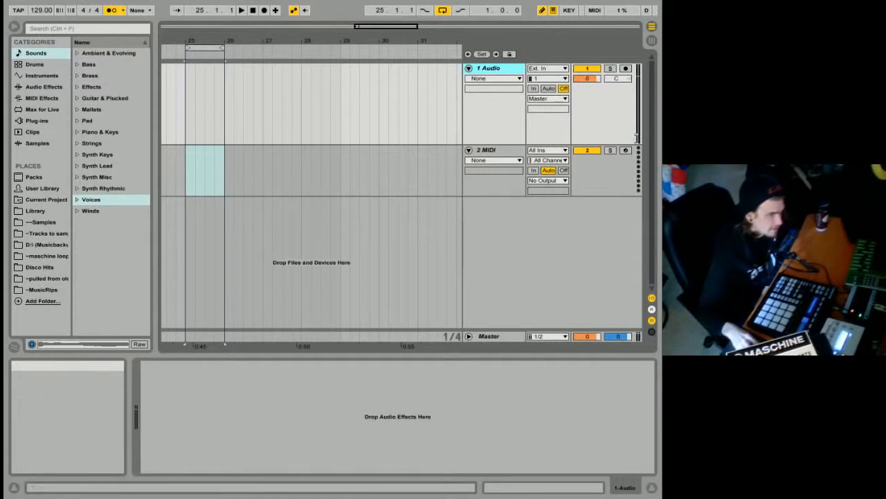
Step: Display the 1 Audio track's volume envelope and draw stepped automation in Draw Mode from about bar 25 to past bar 30
click(585, 82)
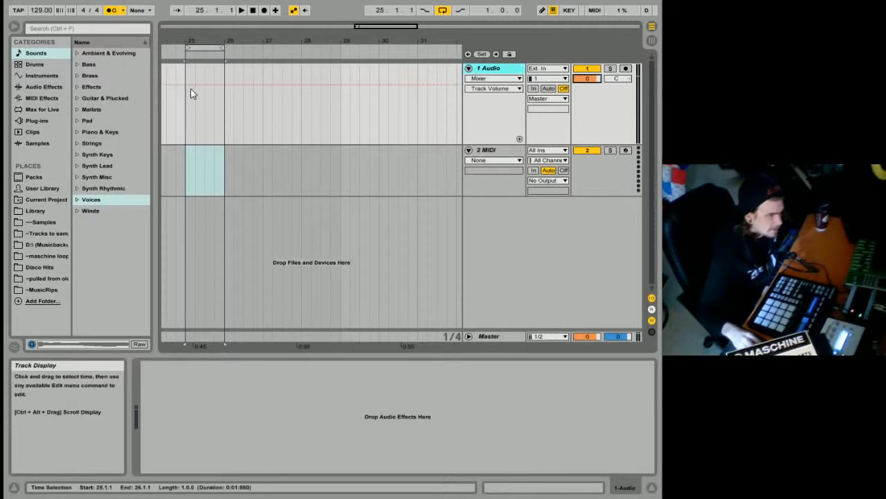
click(543, 9)
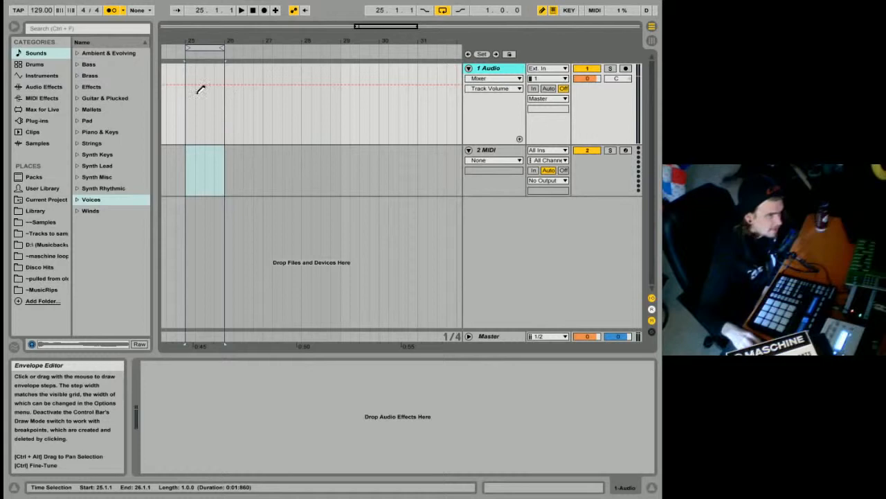
drag(196, 97, 402, 123)
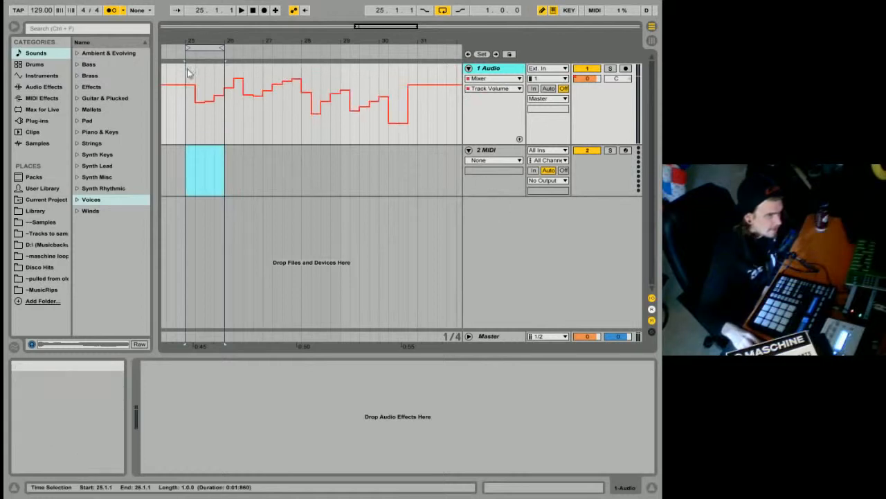
Step: Turn Draw Mode off, reshape the volume envelope between bars 26 and 28 with breakpoints, and play from just past bar 26
click(543, 9)
drag(234, 78, 253, 116)
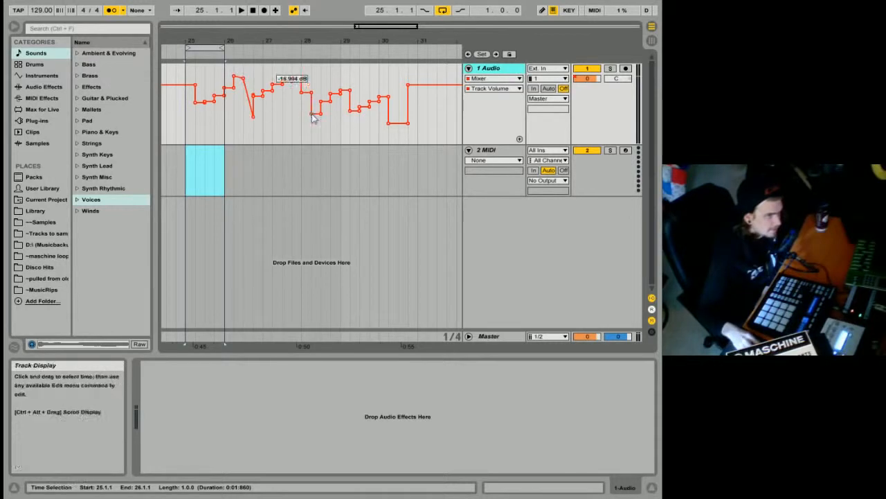
click(312, 93)
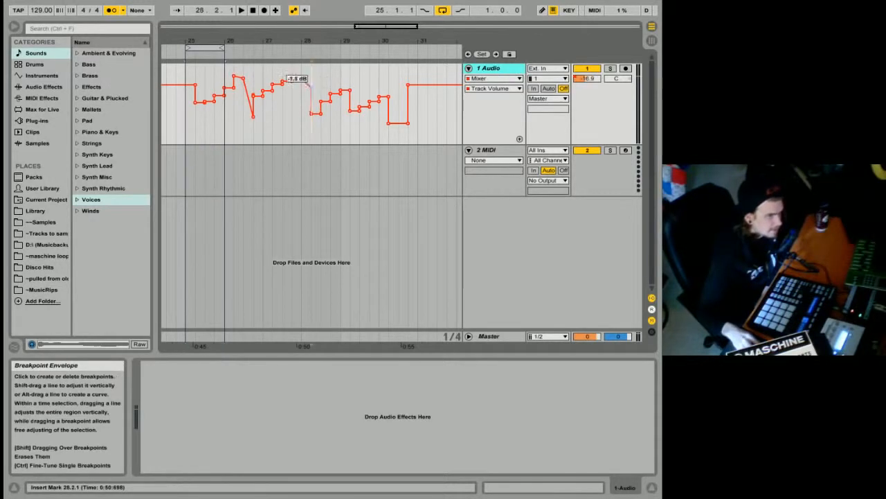
drag(301, 92, 269, 113)
click(265, 96)
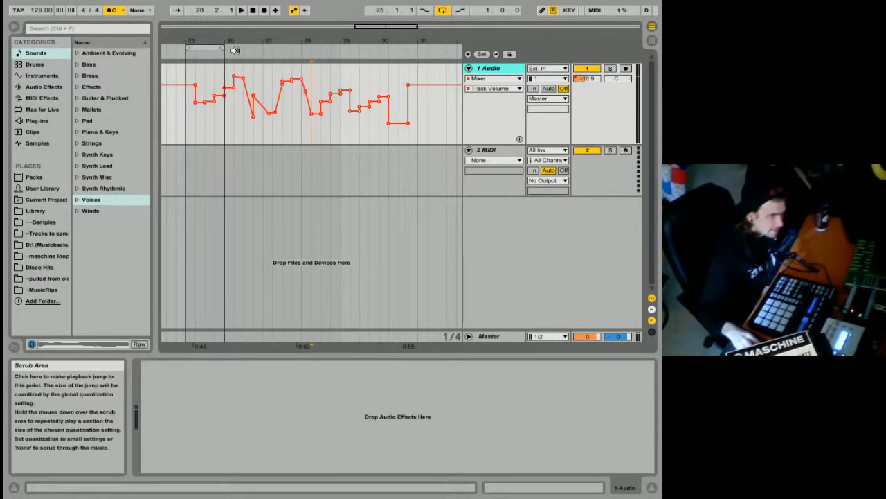
click(232, 52)
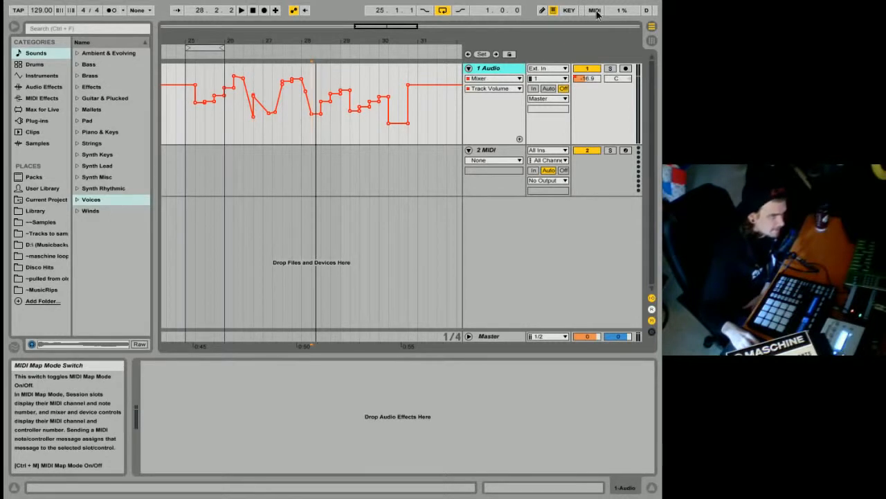
Step: Try to MIDI-map the 1 Audio track's volume, switch it to key mapping and back to MIDI mapping, and exit map mode
click(595, 10)
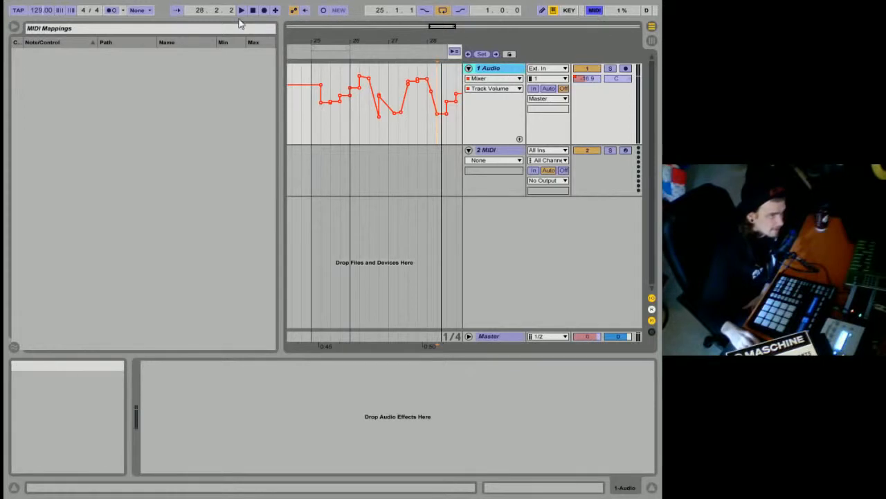
right_click(593, 80)
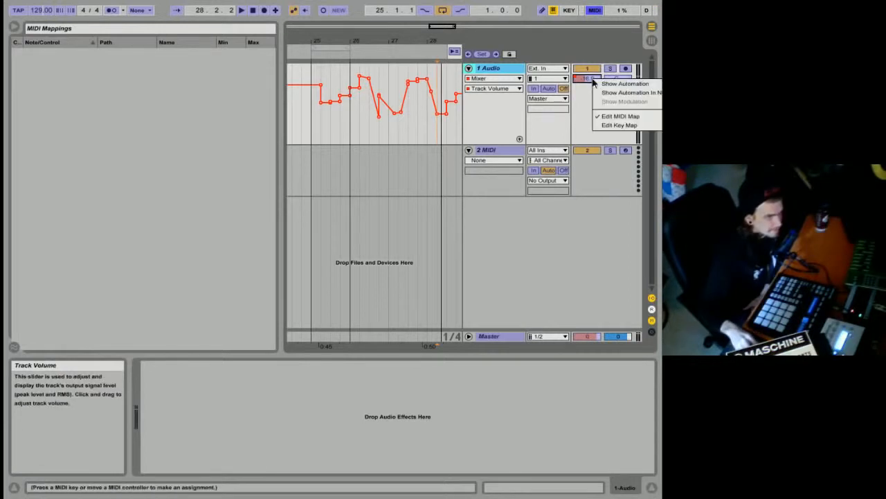
click(579, 91)
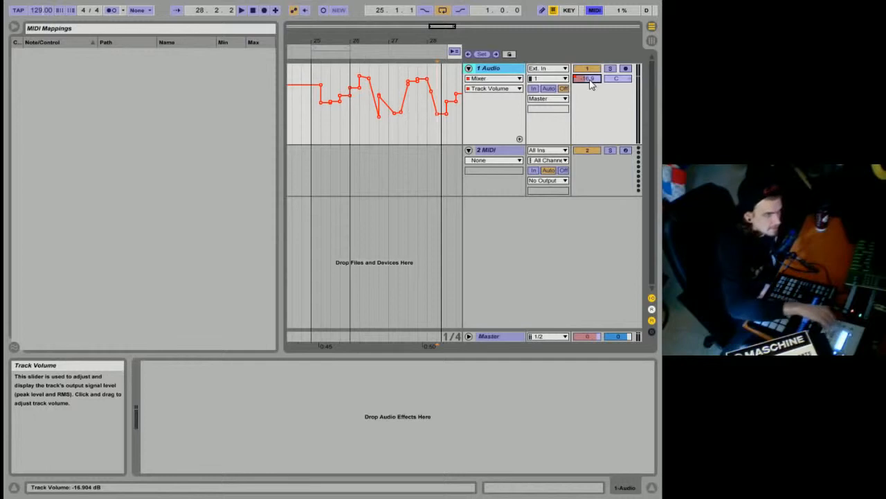
right_click(592, 82)
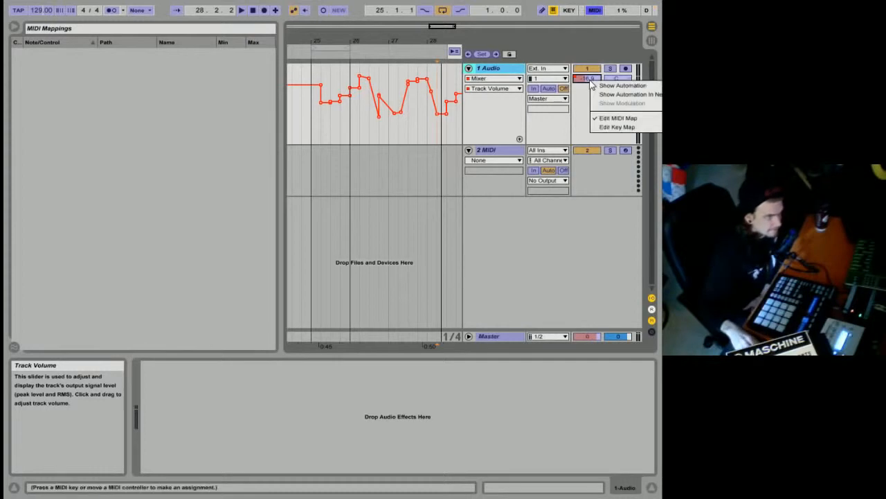
click(608, 128)
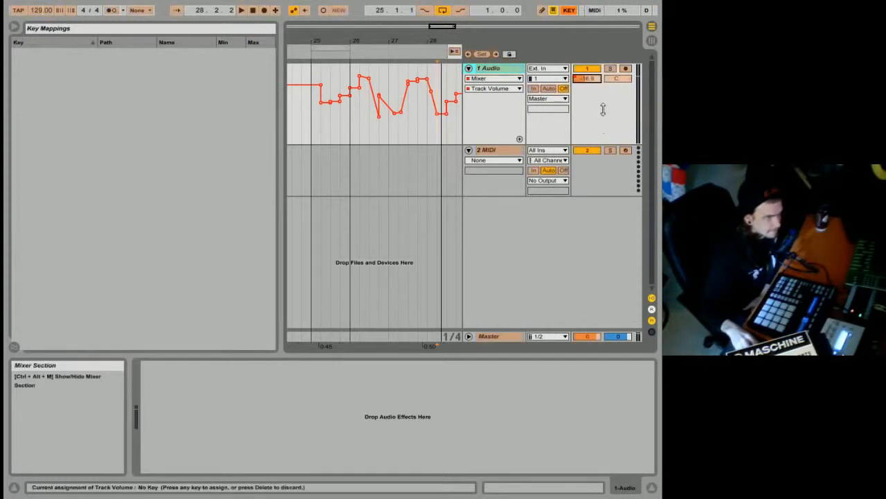
right_click(589, 81)
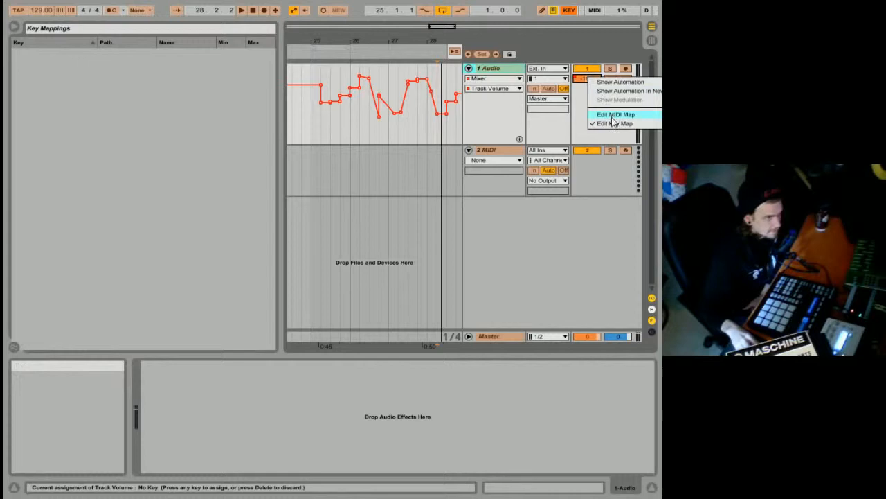
click(611, 115)
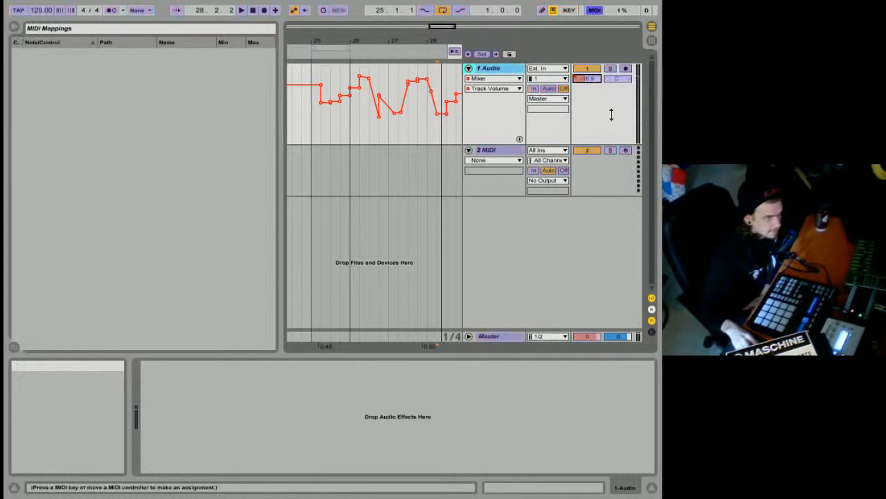
click(595, 9)
Step: Open MIDI map editing for the 1 Audio track's volume again and leave it without assigning a controller
right_click(586, 79)
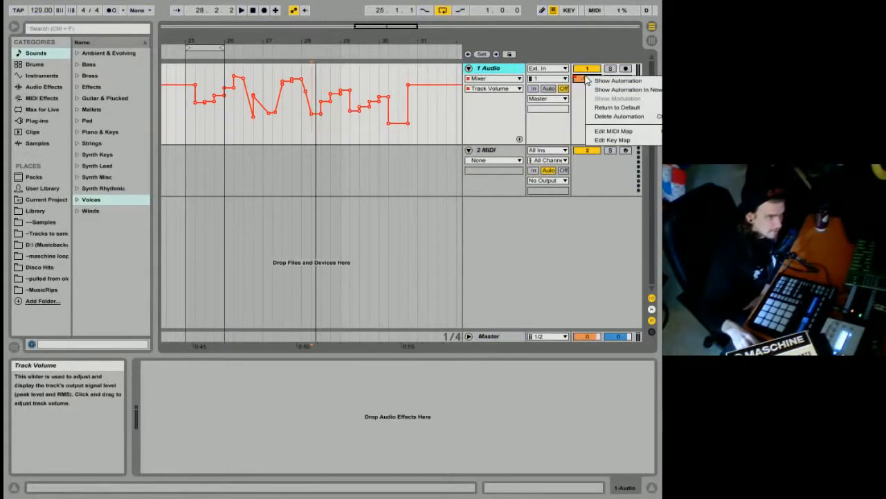
click(613, 131)
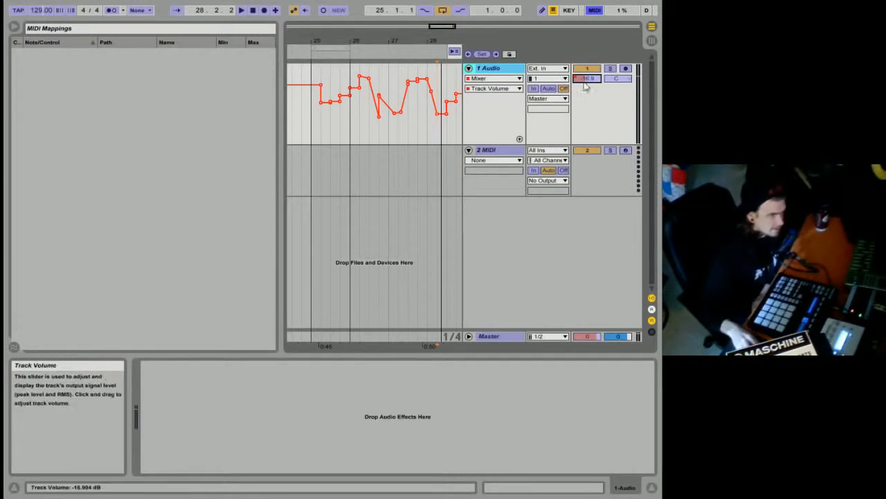
click(596, 11)
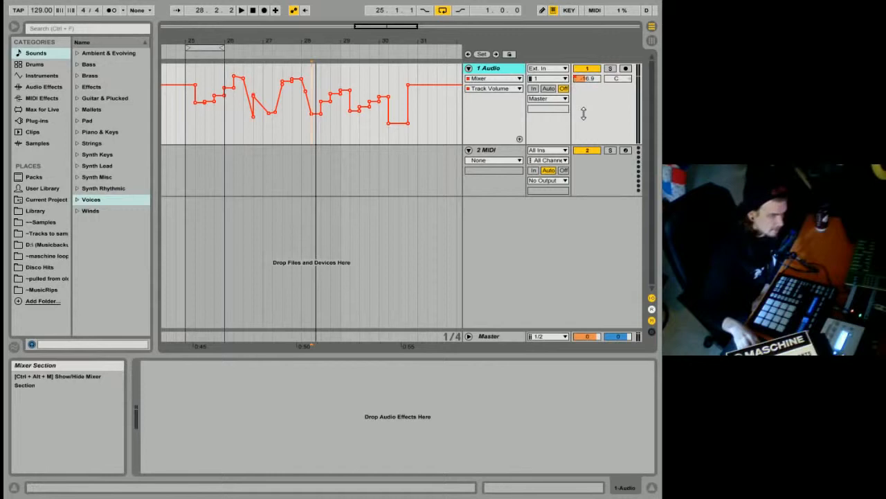
Step: Reduce the 1 Audio track's height and enable Remote for the Maschine MK2, Virus TI MIDI and Virus TI Synth inputs in the MIDI preferences
drag(583, 115, 592, 97)
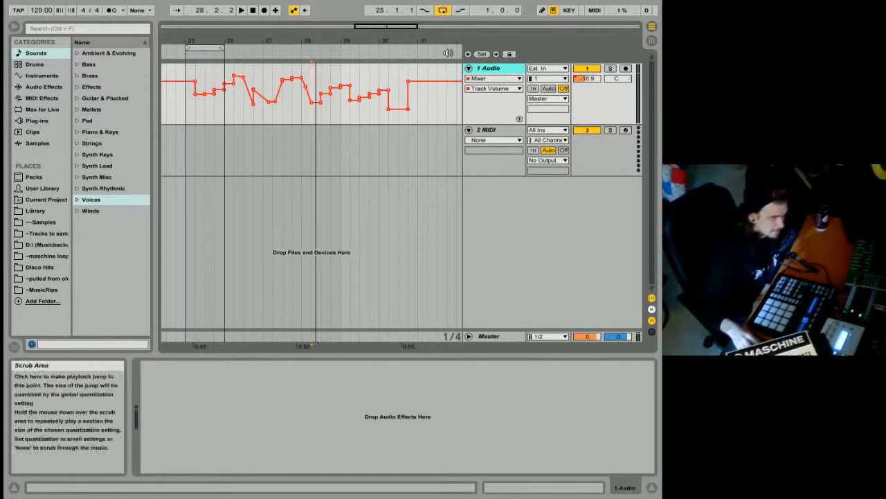
click(116, 1)
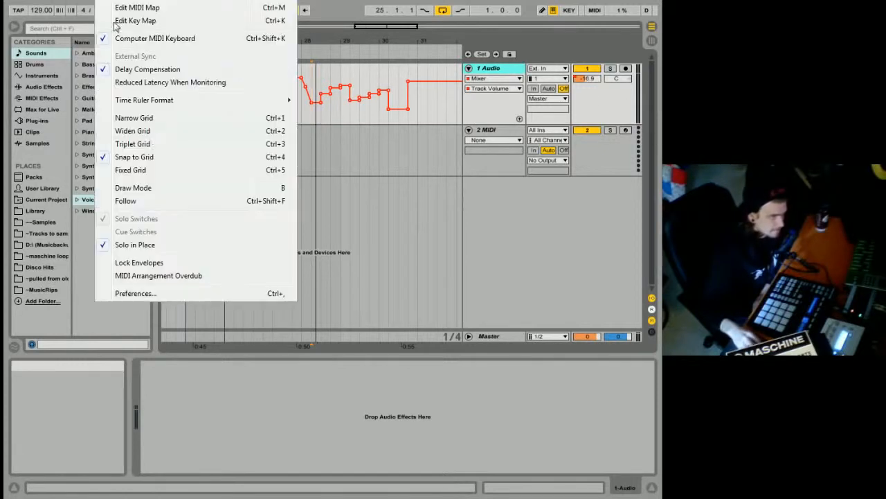
click(152, 293)
click(328, 132)
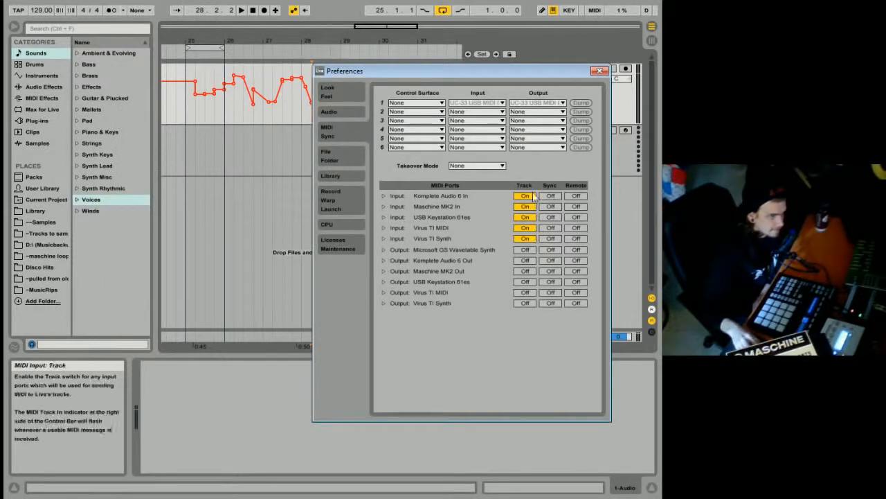
click(583, 196)
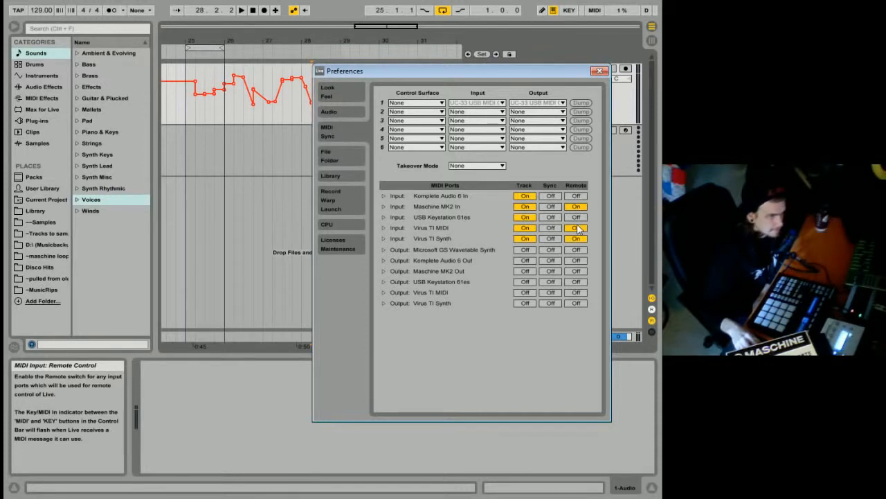
click(600, 70)
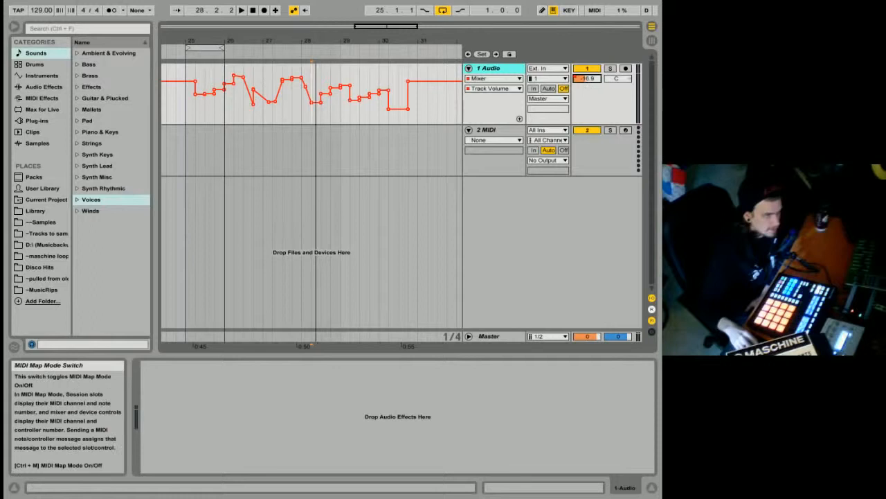
Step: MIDI-map the 1 Audio track's volume to CC 3 and its panning to another hardware control, and leave MIDI Map Mode
click(594, 10)
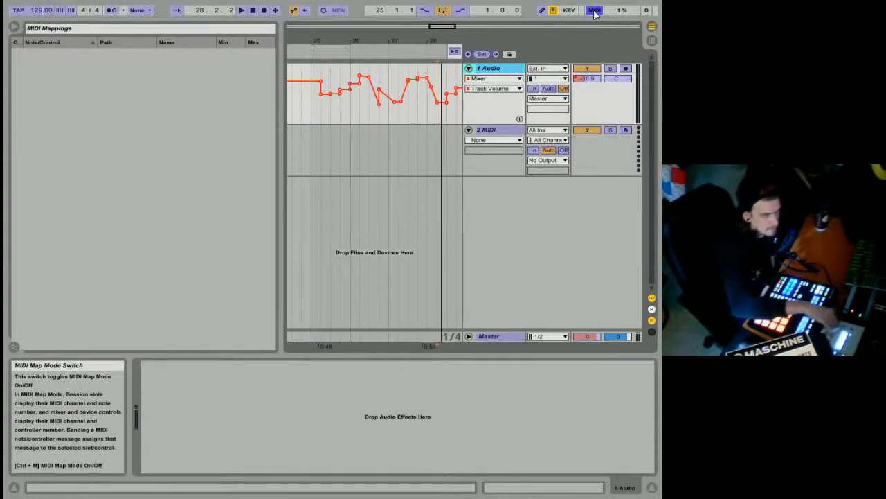
click(589, 81)
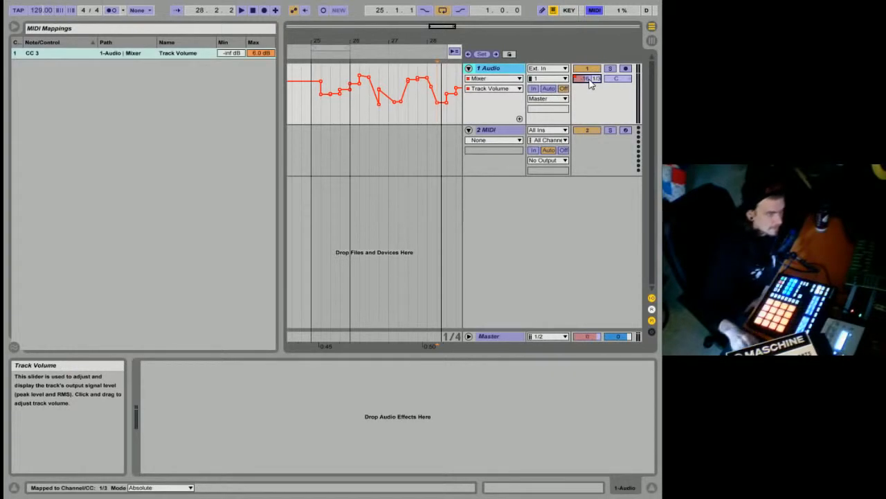
click(614, 81)
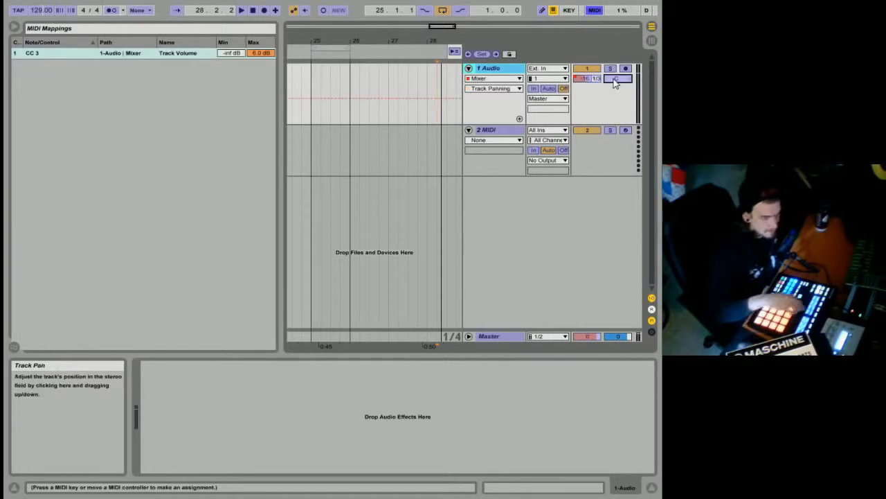
click(594, 11)
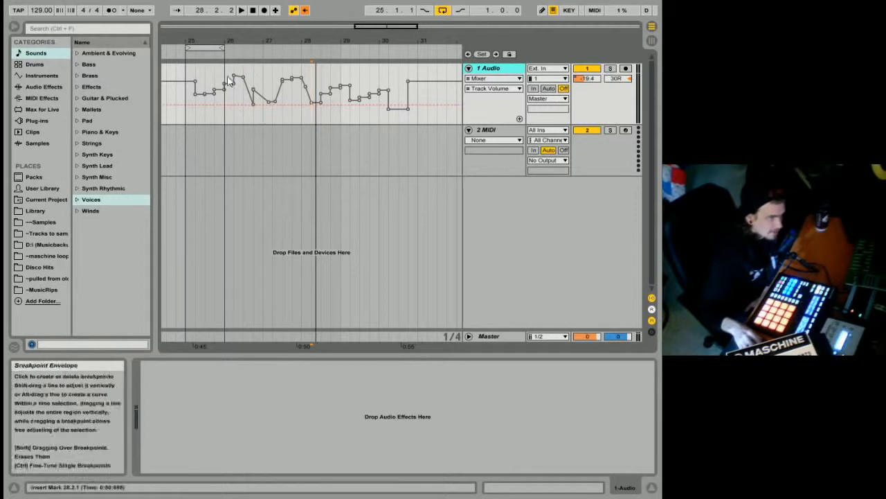
Step: Play from just past bar 26, re-enable the overridden volume automation, and play the envelope before stopping
click(244, 49)
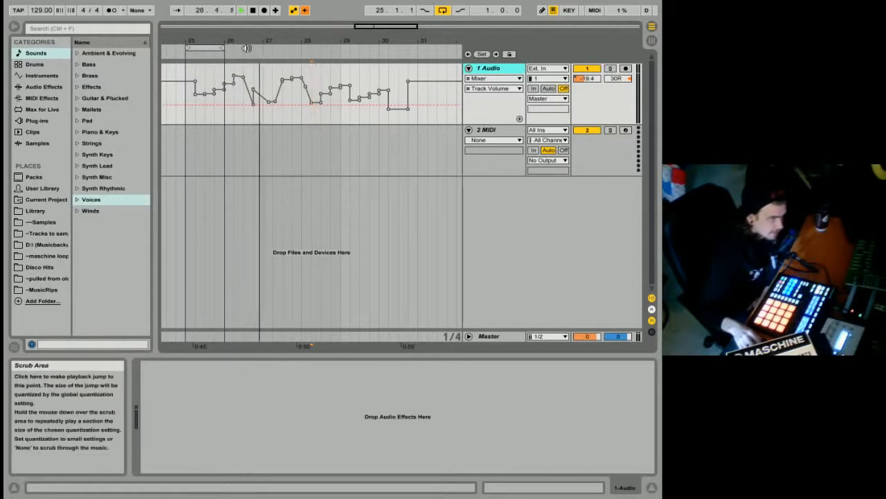
click(306, 11)
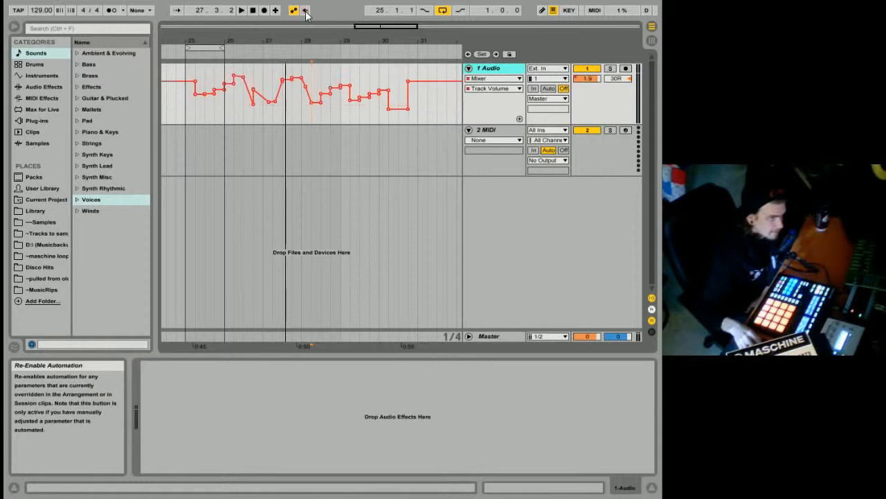
click(242, 12)
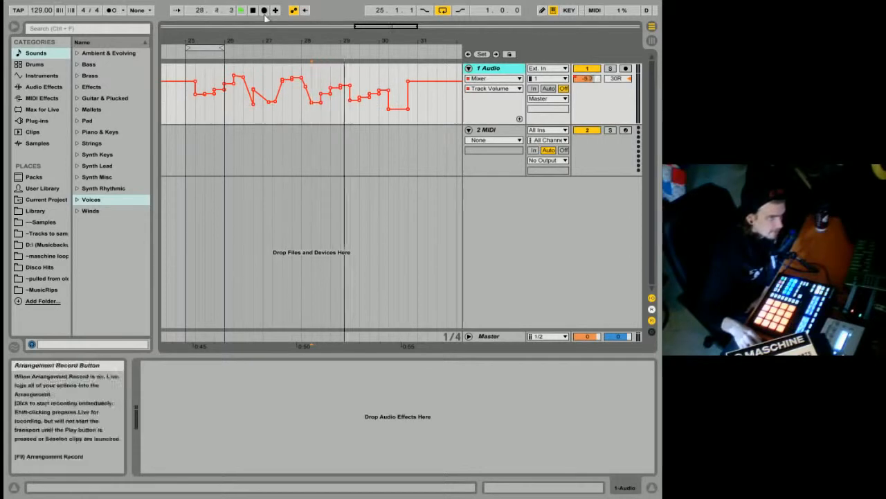
click(253, 11)
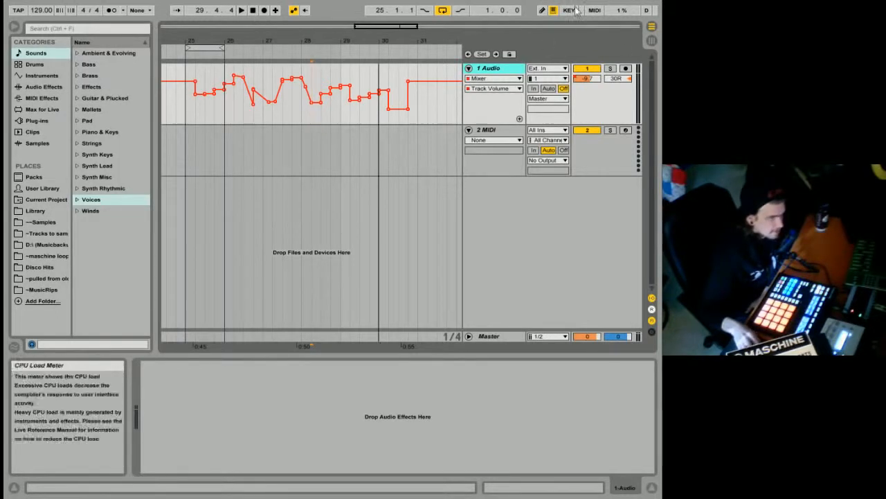
Step: Toggle the arrangement loop off and back on
click(445, 12)
click(445, 12)
click(446, 13)
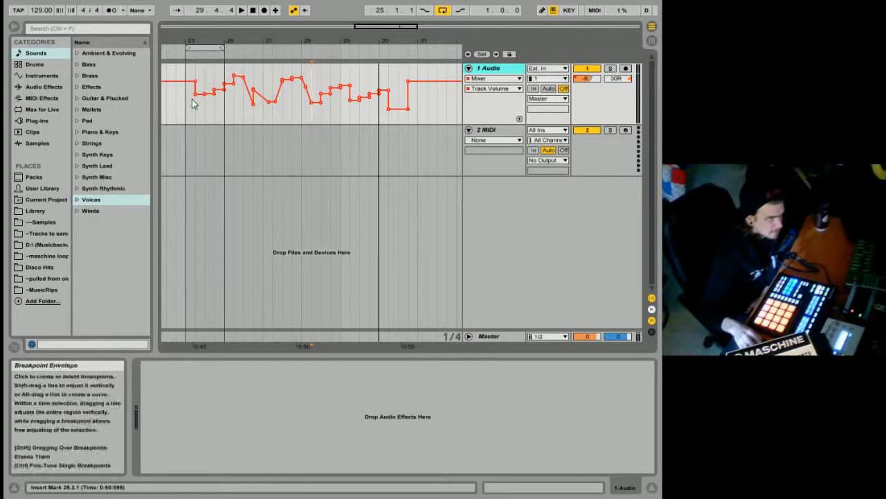
Step: Cut the 1 Audio track's volume envelope from bar 24.4 to just past bar 32 and return the track volume to its default
drag(172, 103, 457, 93)
right_click(401, 87)
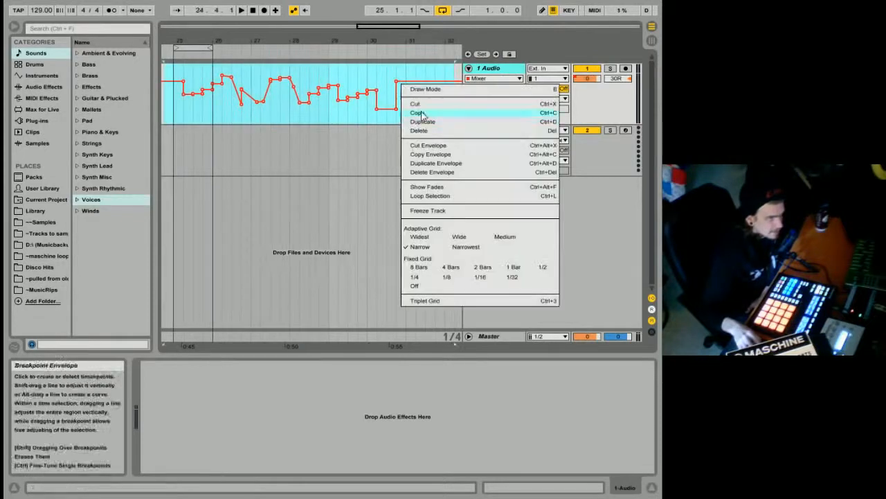
click(413, 145)
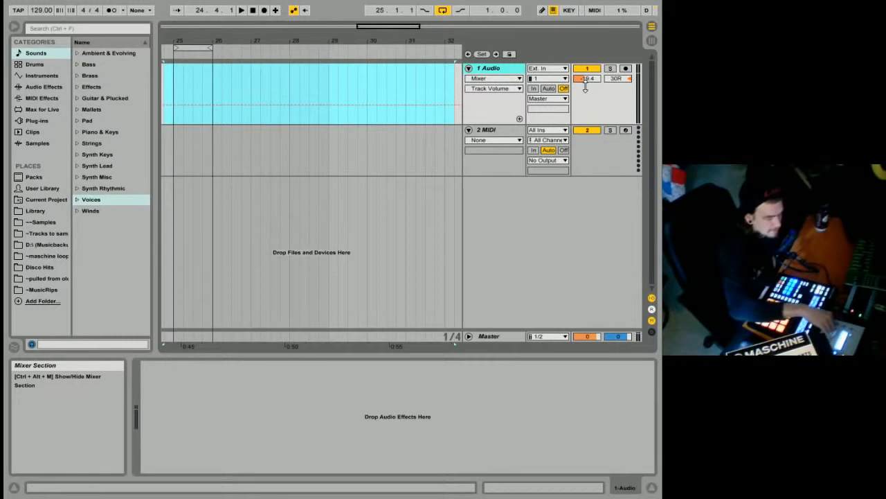
drag(586, 87, 586, 87)
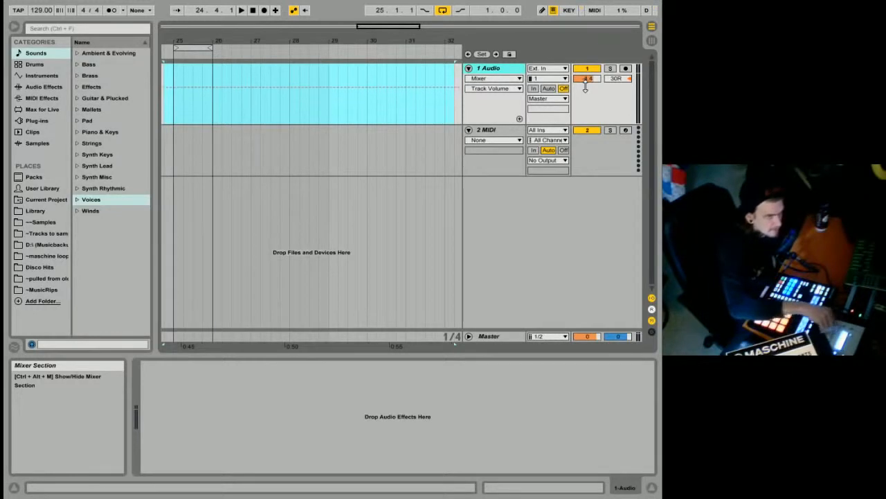
right_click(587, 80)
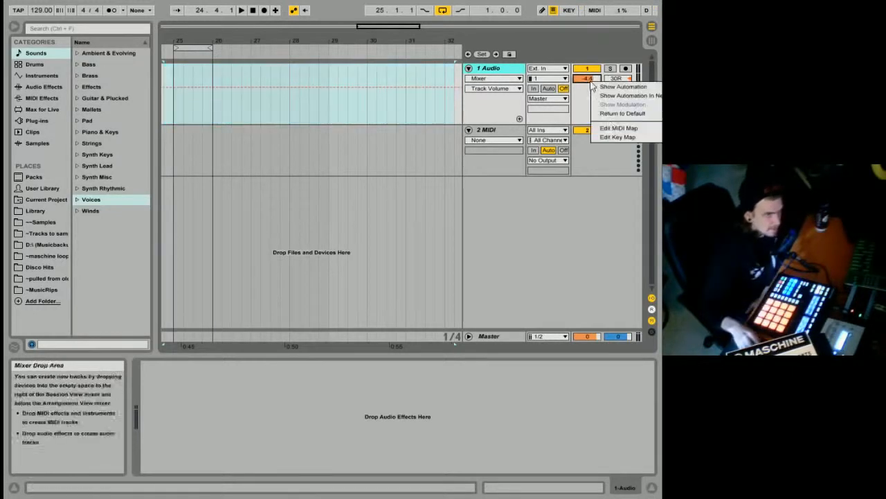
click(610, 113)
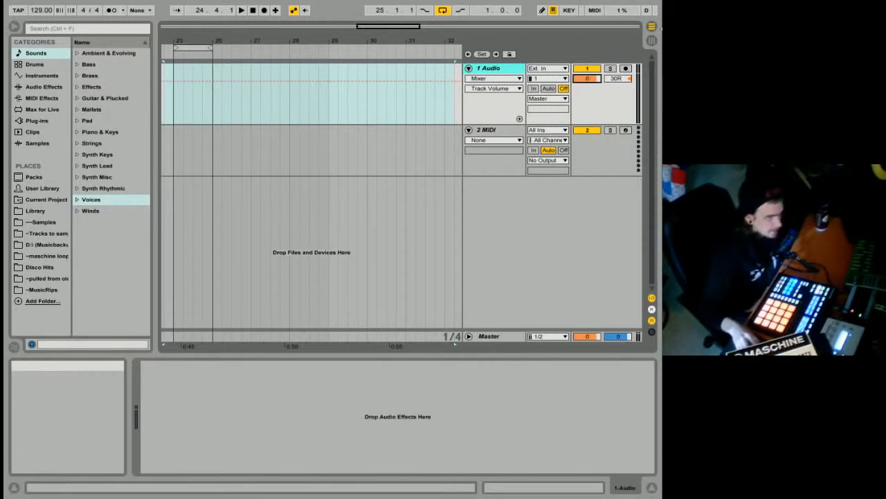
Step: Switch back and forth between Session View and Arrangement View, ending in Arrangement View
click(651, 40)
click(652, 27)
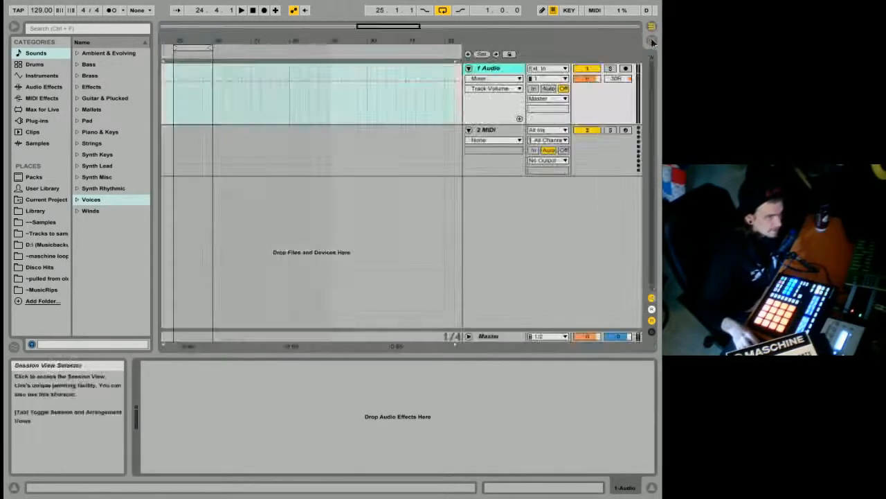
click(651, 39)
click(651, 26)
click(651, 39)
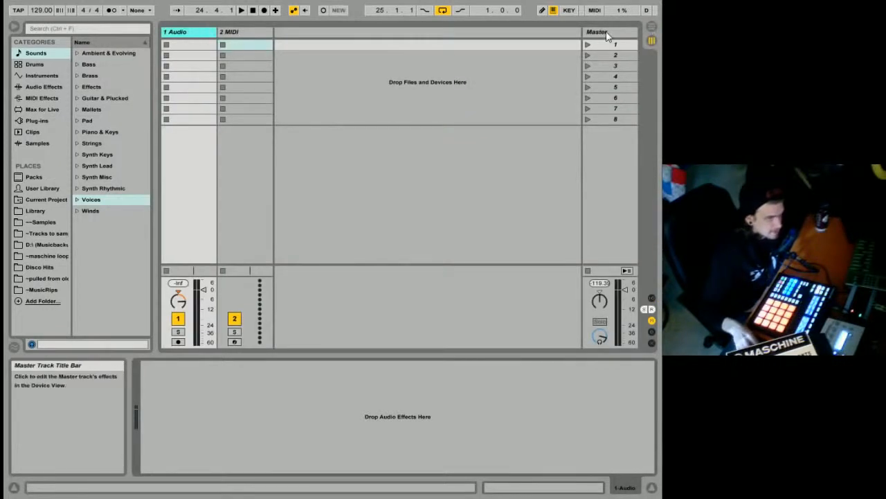
click(652, 28)
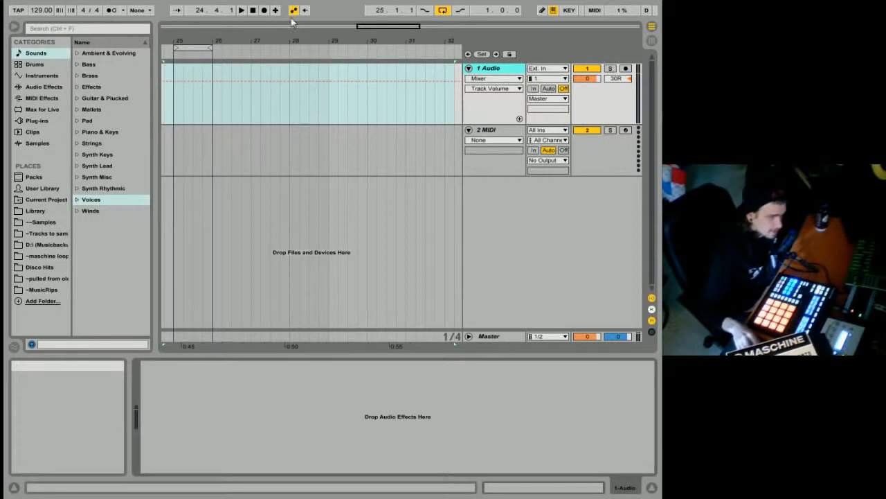
click(655, 40)
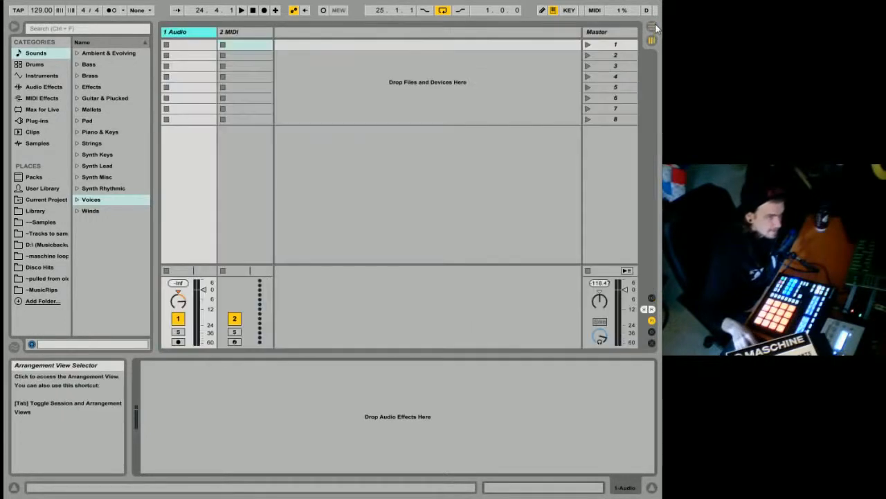
click(653, 28)
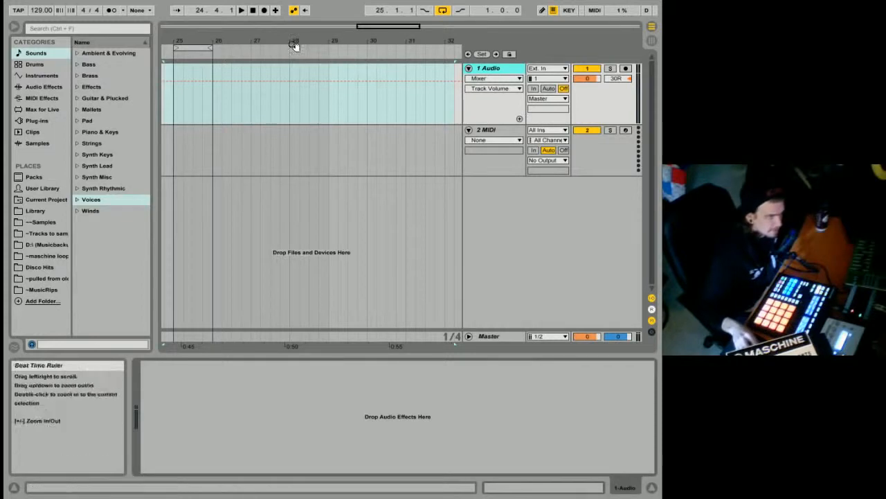
Step: Zoom the arrangement out to show roughly bars 17 to 45, and hide and reshow the browser
drag(293, 42, 292, 4)
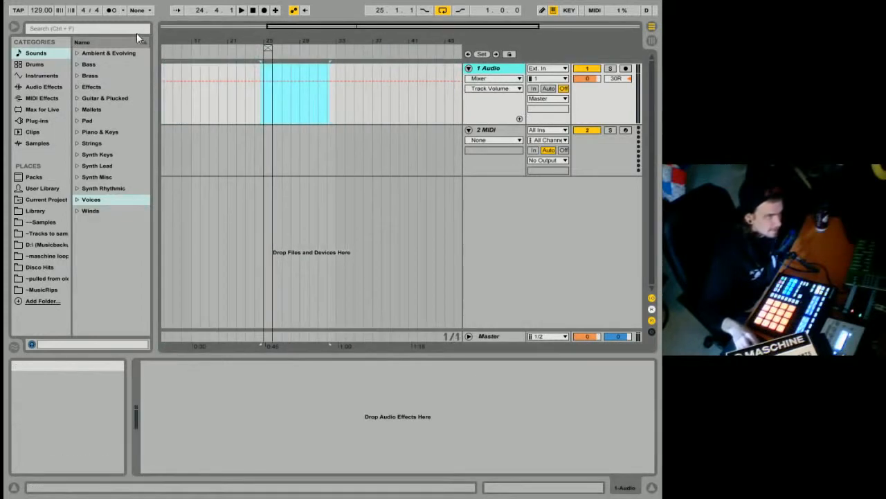
click(15, 27)
click(14, 27)
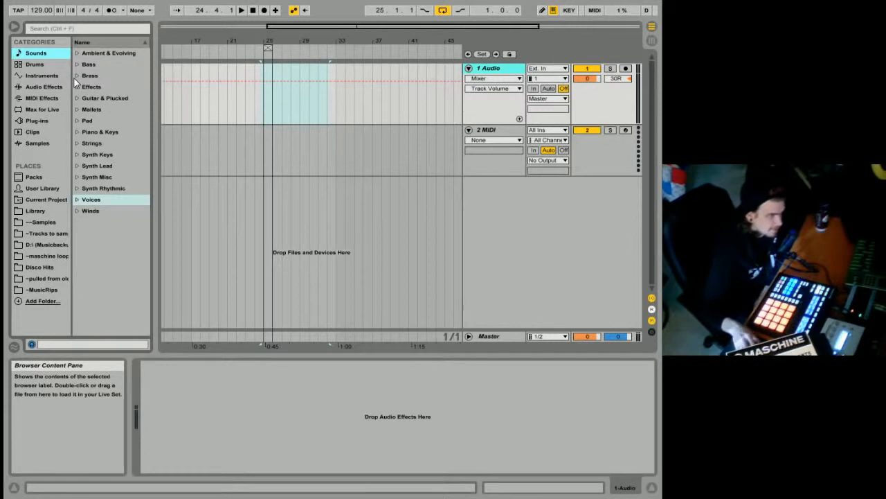
Step: Select the 2 MIDI track, look through Computer in the Add Folder dialog, and close it without adding a folder
click(590, 149)
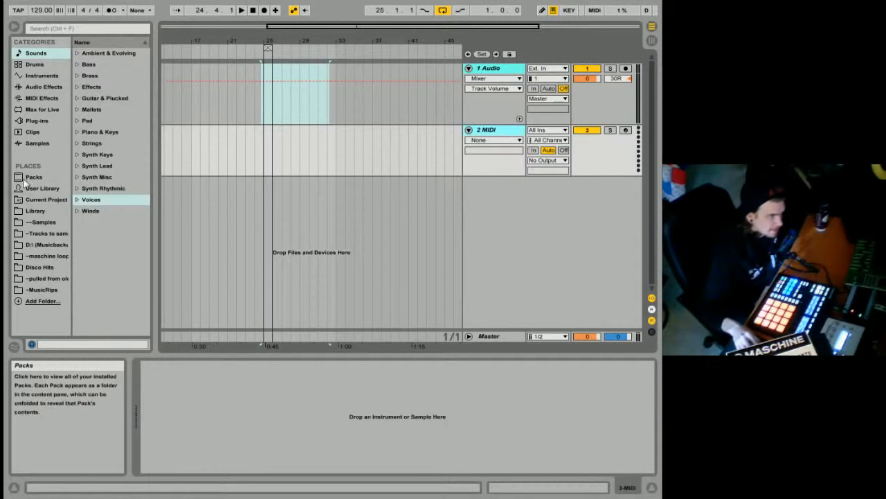
click(38, 302)
click(279, 206)
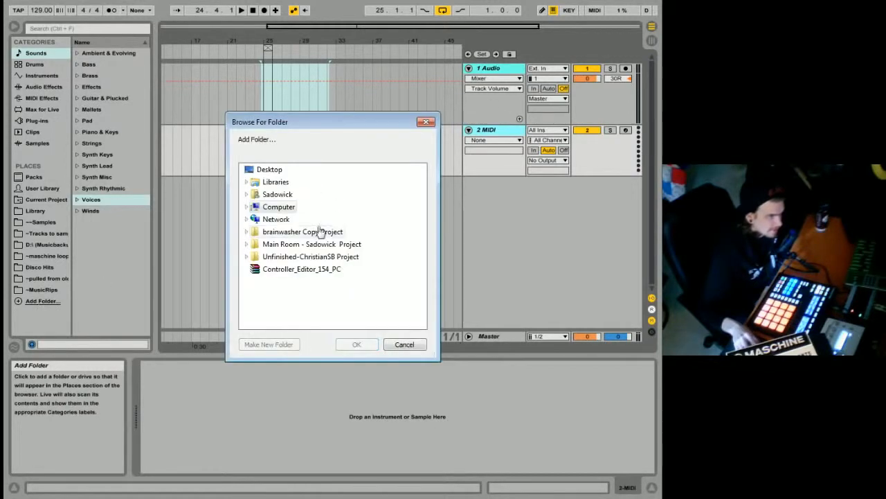
click(246, 206)
click(429, 125)
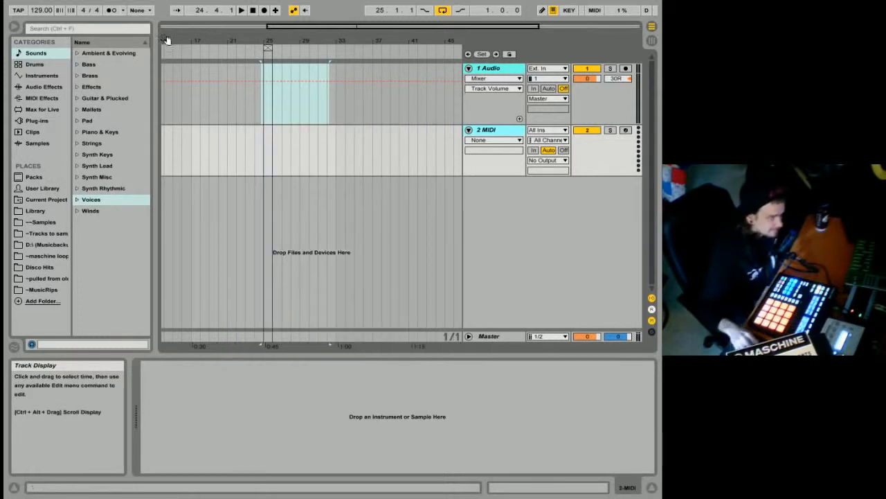
Step: Browse the Drums and Instruments categories, load Analog onto the 2 MIDI track, and arm the track for recording
click(36, 65)
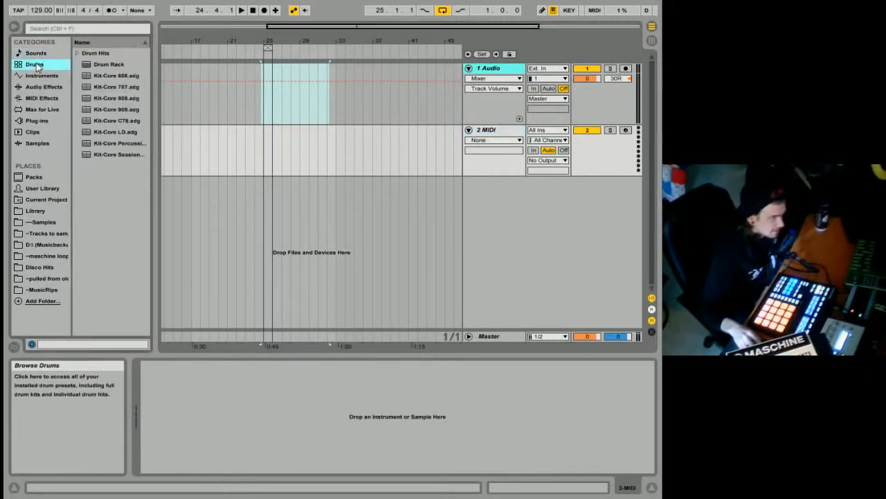
click(37, 77)
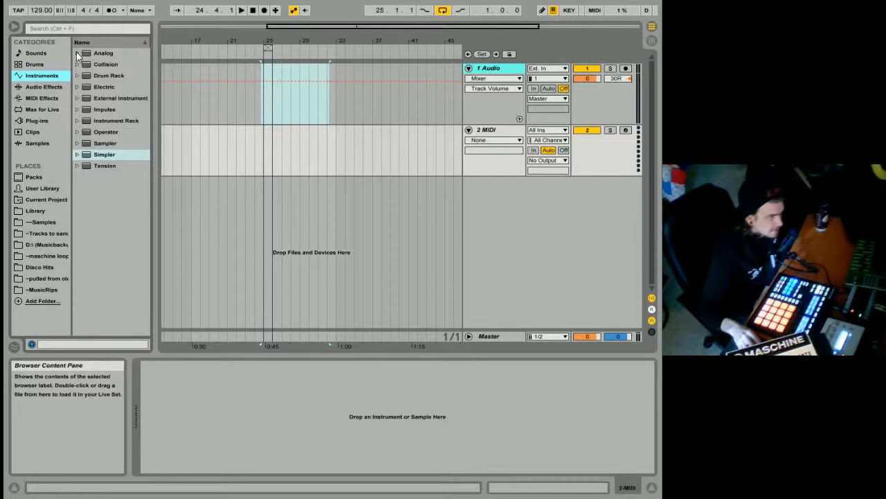
click(99, 55)
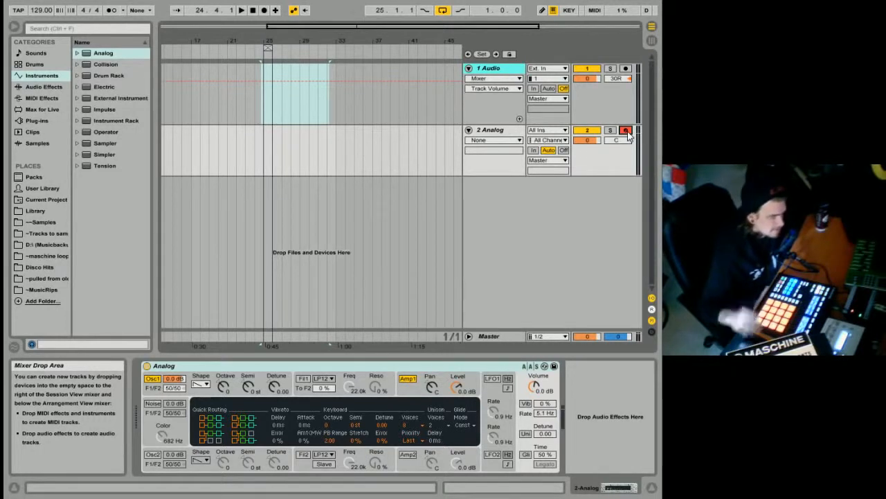
click(626, 131)
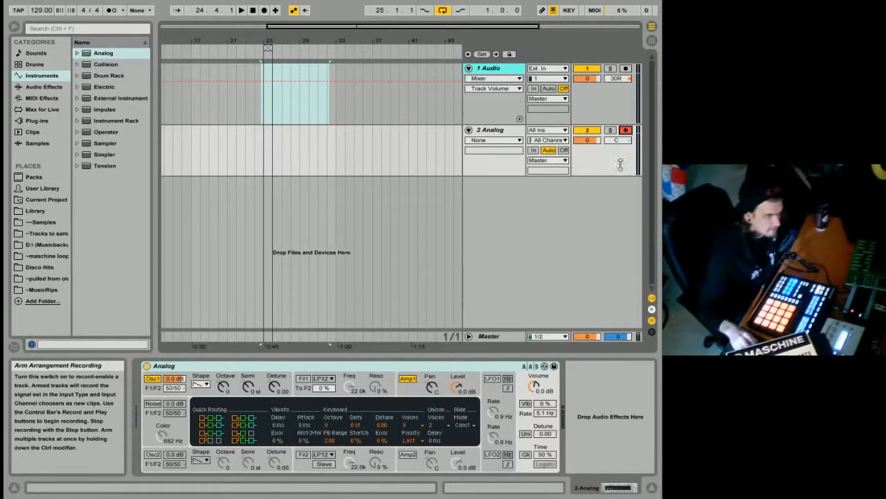
Step: Cut the Analog instrument from the armed MIDI track
right_click(299, 369)
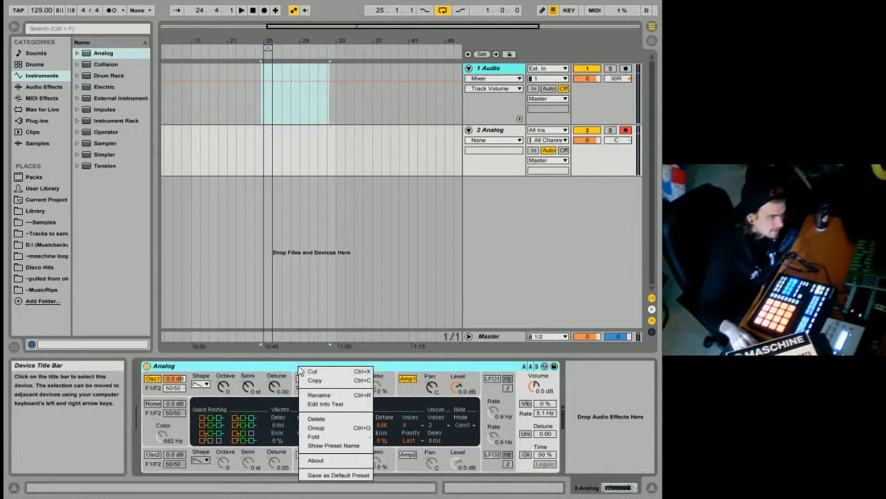
click(311, 371)
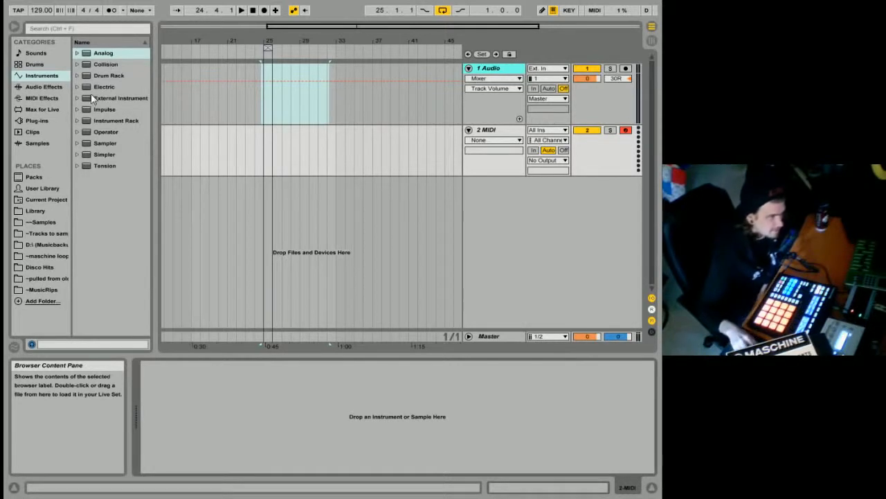
Step: Load the Compressor audio effect onto the 2 MIDI track and cut it again
click(44, 87)
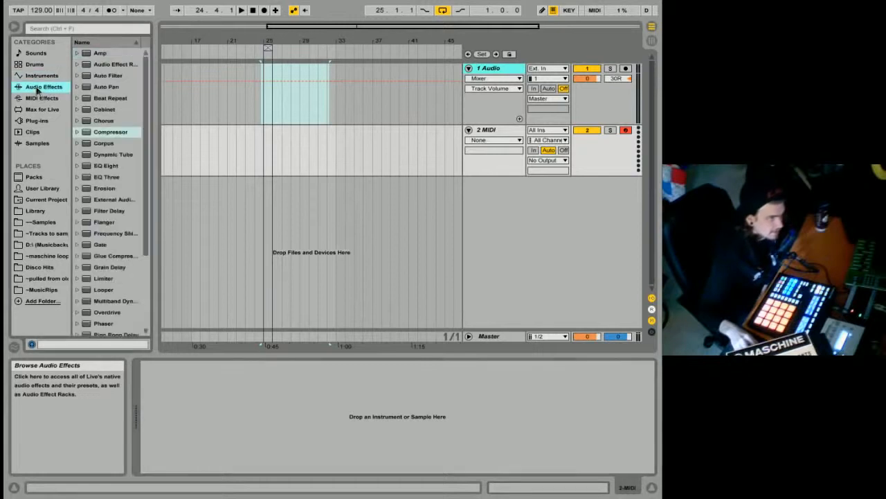
drag(146, 176, 290, 444)
drag(252, 391, 252, 391)
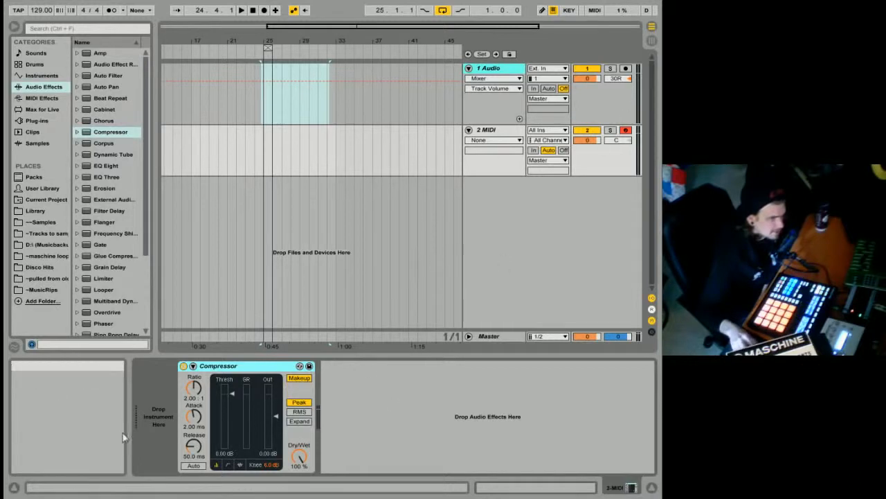
mouse_move(146, 152)
mouse_down()
mouse_move(142, 223)
mouse_move(146, 151)
mouse_up()
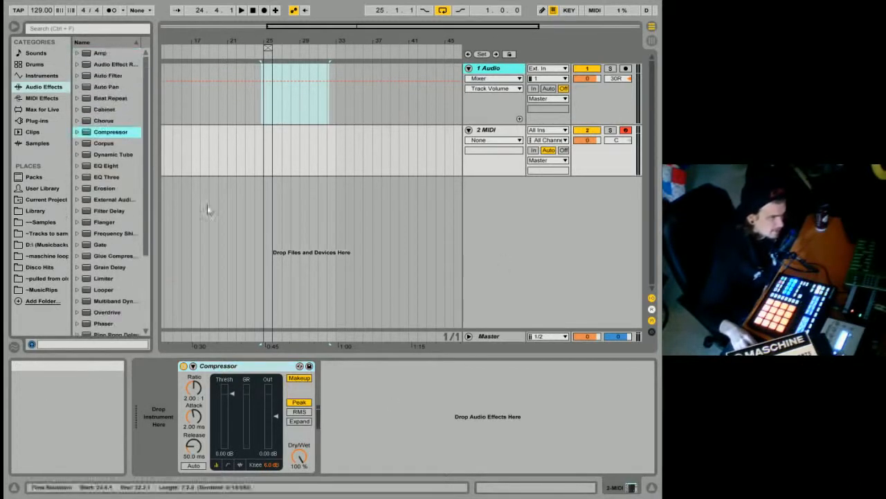
right_click(254, 366)
click(266, 372)
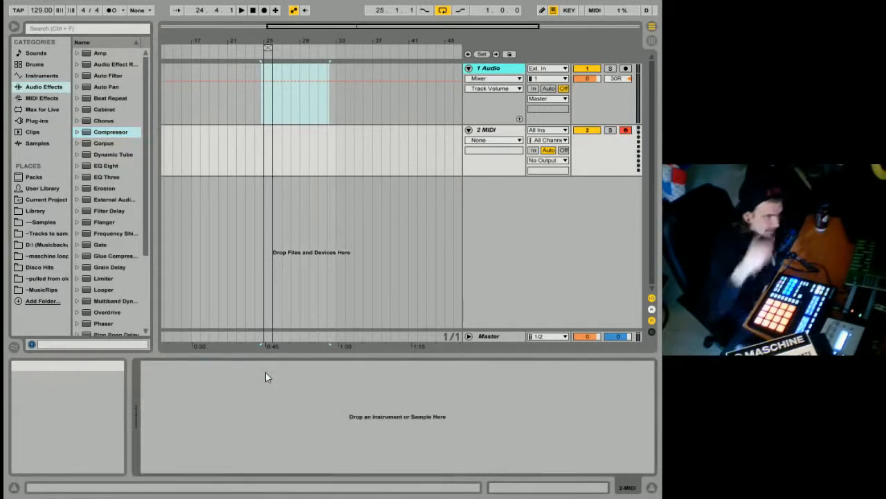
Step: Load the Arpeggiator followed by Analog onto the 2 MIDI track, and set the Arpeggiator's rate to 1/16 and gate to 26%
click(42, 98)
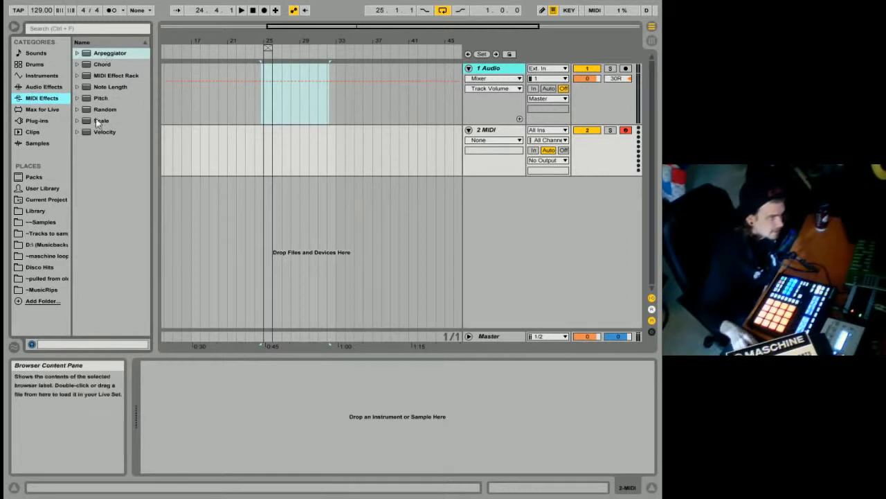
drag(107, 54, 242, 380)
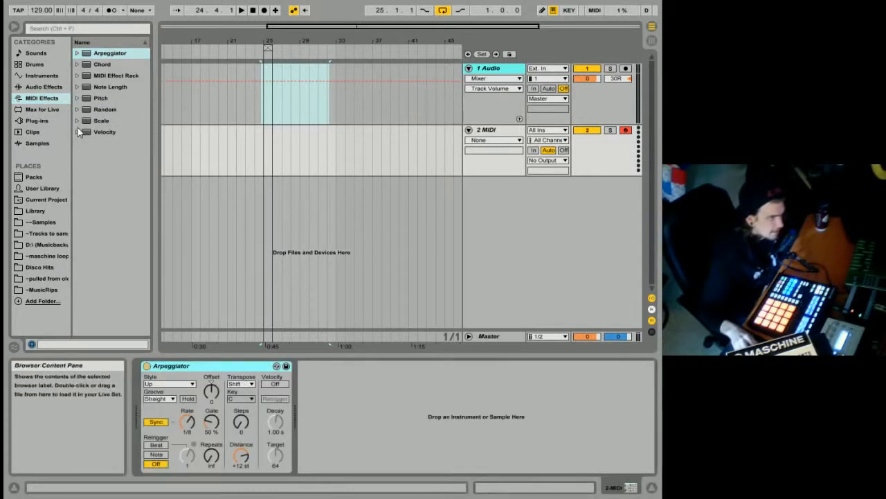
click(38, 75)
click(32, 88)
click(36, 77)
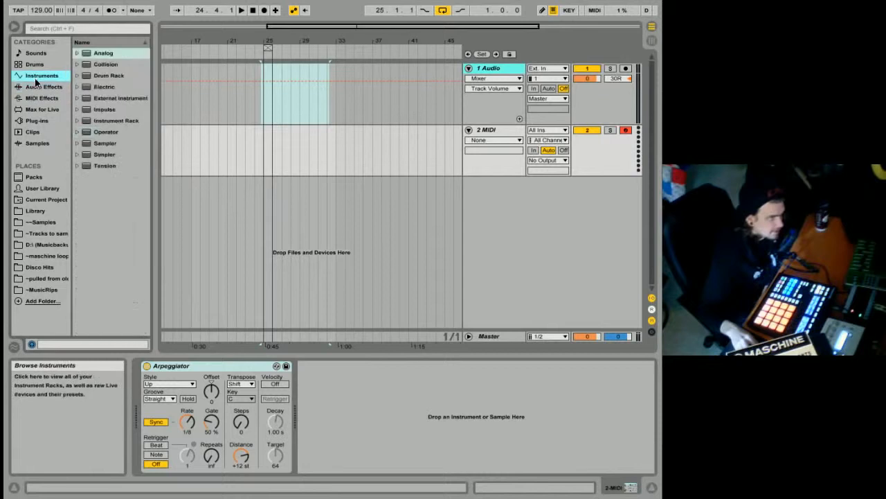
drag(105, 57, 177, 421)
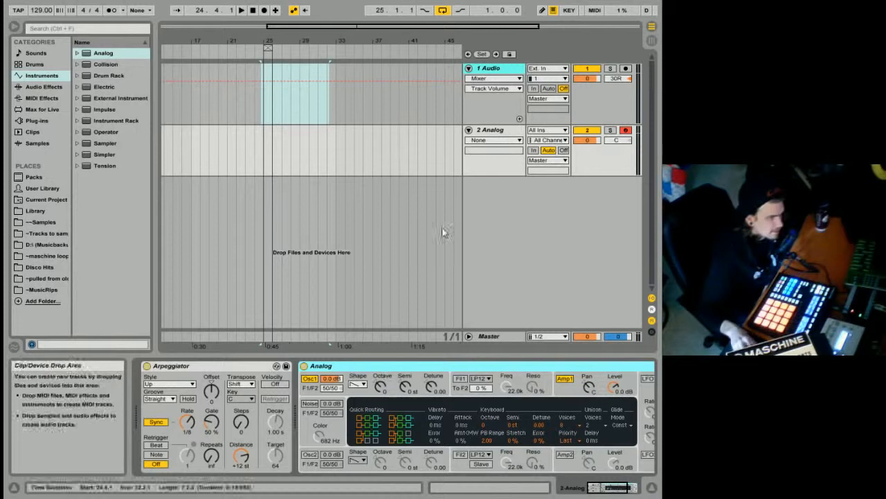
drag(191, 423, 208, 437)
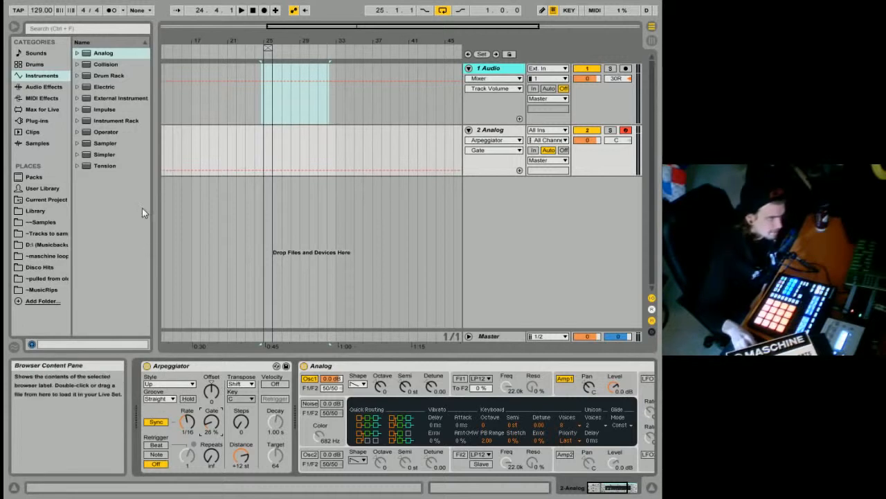
Step: Remove both the Arpeggiator and the Analog instrument from the MIDI track
right_click(220, 366)
click(241, 426)
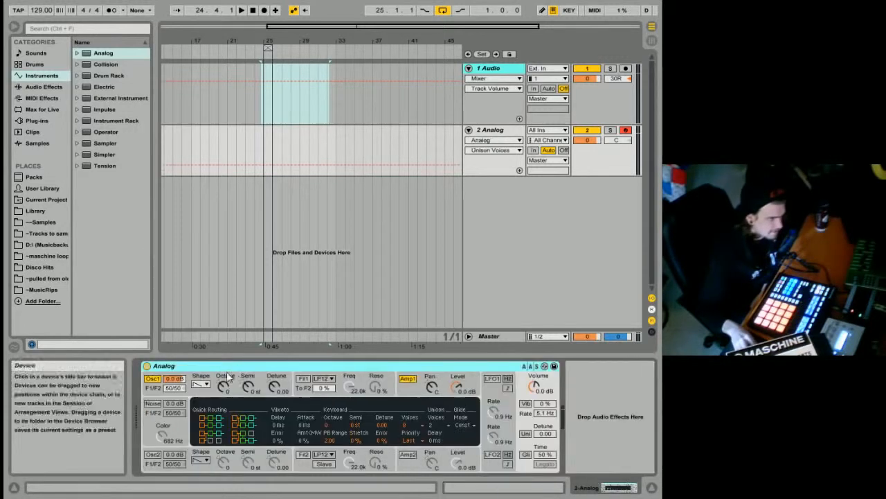
right_click(225, 368)
click(237, 374)
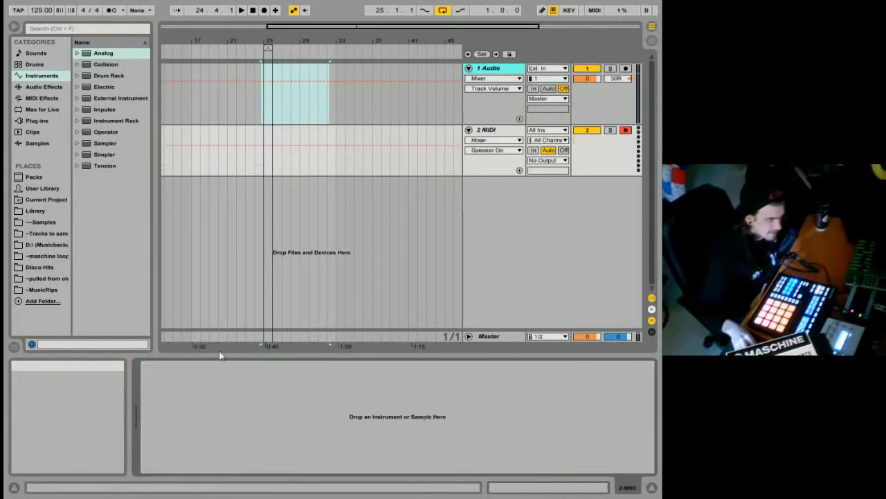
Step: Browse the Max for Live and Plug-ins categories and expand the Sylenth1 folder
click(43, 110)
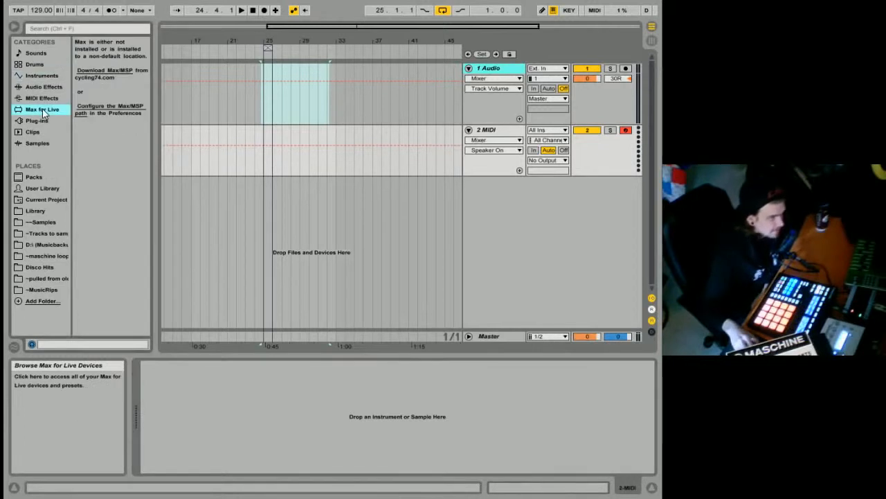
click(39, 121)
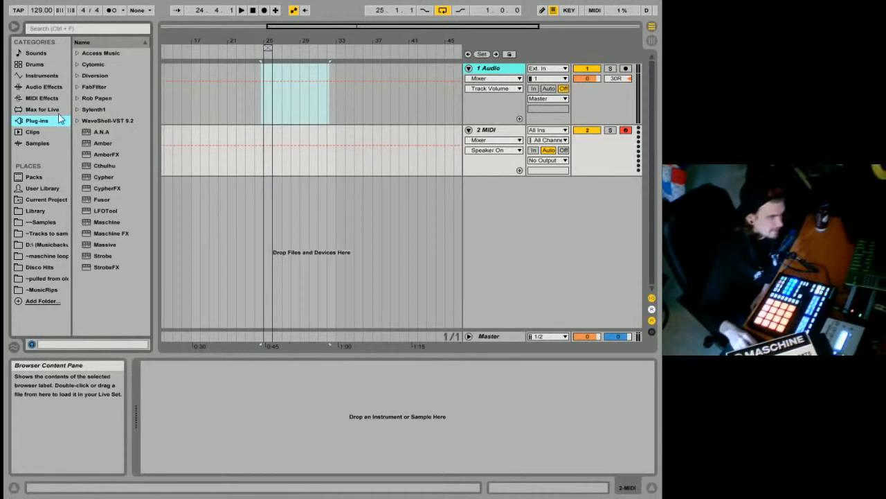
click(79, 111)
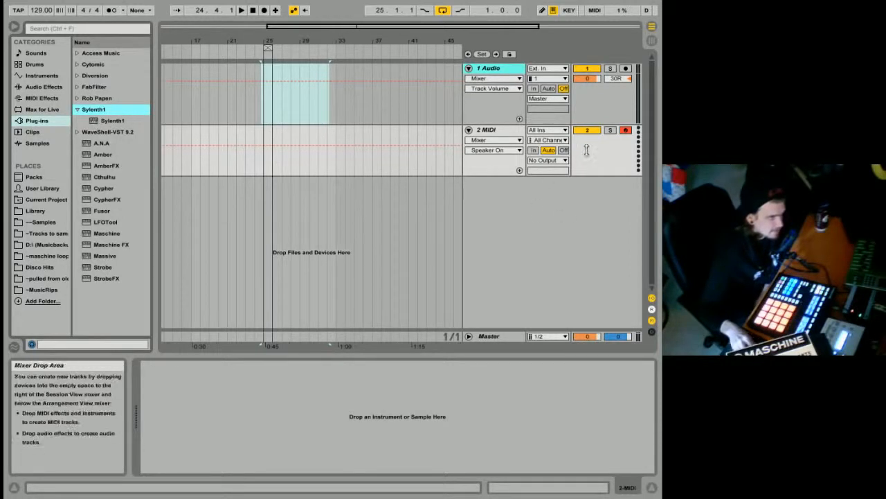
Step: Select the Sylenth1 plug-in in the browser and insert a new MIDI track below the 2 MIDI track
click(111, 122)
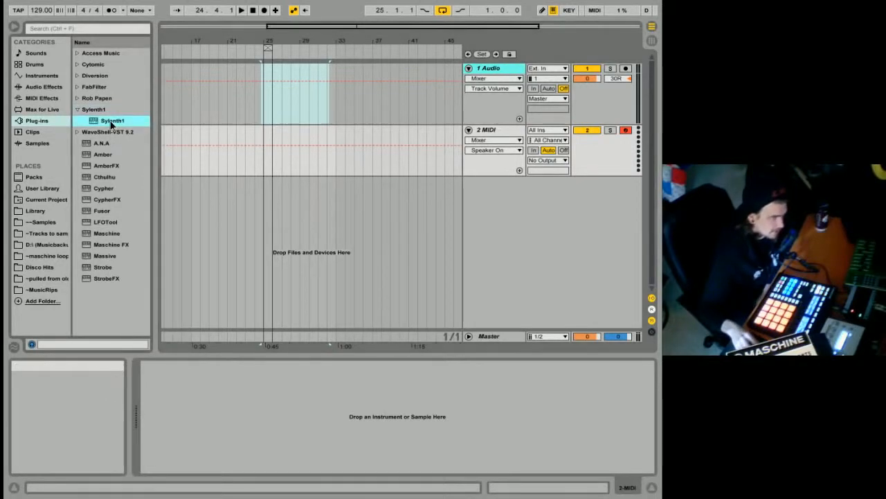
mouse_move(111, 125)
mouse_down()
mouse_move(229, 385)
mouse_move(516, 133)
mouse_move(275, 383)
mouse_move(103, 119)
mouse_up()
click(614, 147)
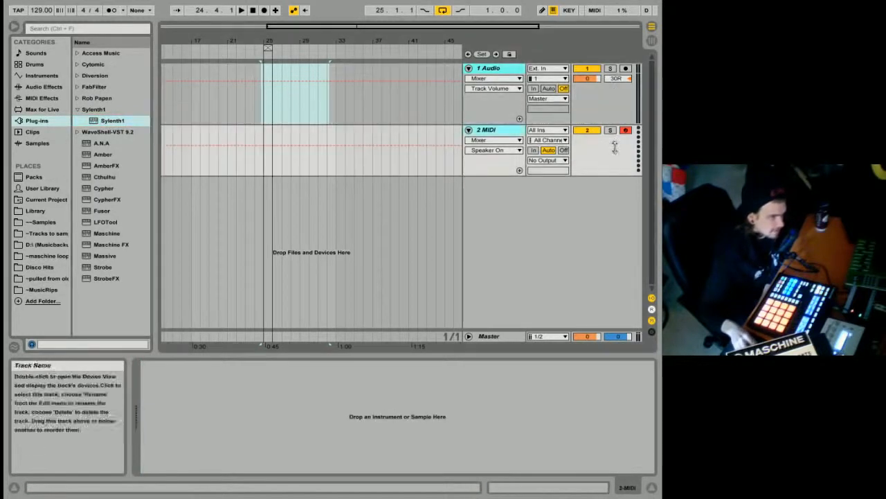
right_click(603, 157)
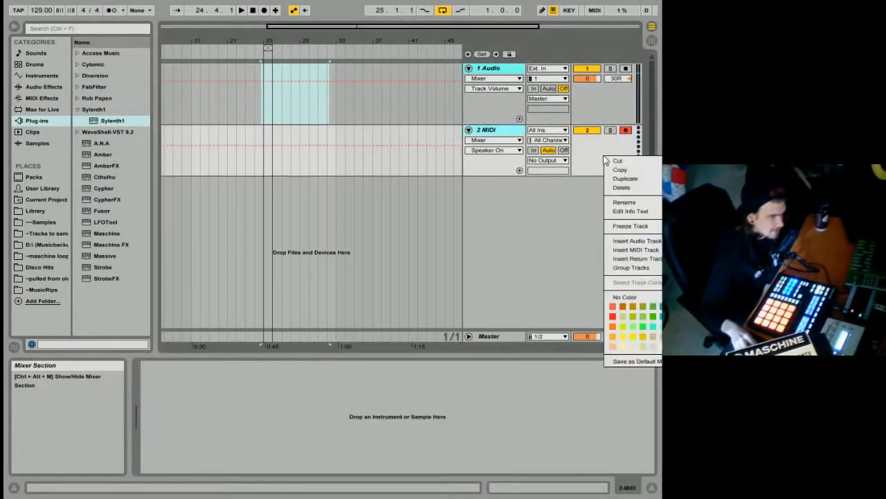
click(644, 250)
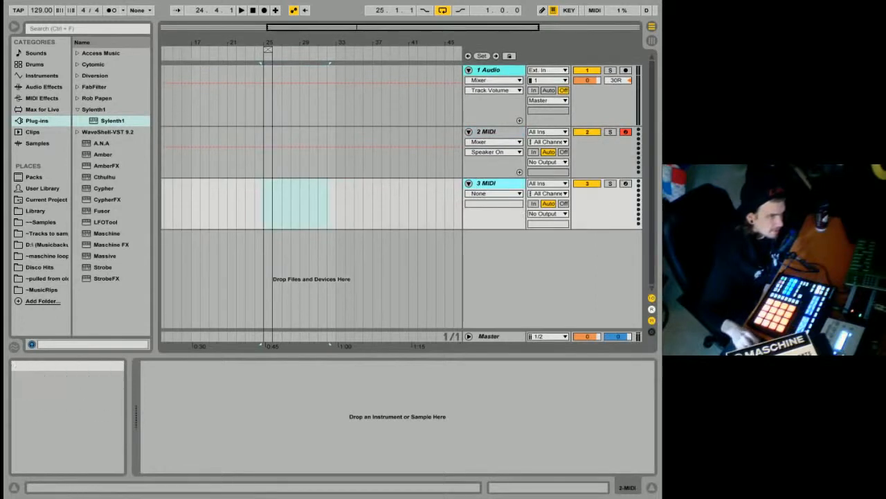
Step: Load Sylenth1 onto the 3 MIDI track, then close, reopen and close its plug-in window
drag(113, 120, 214, 408)
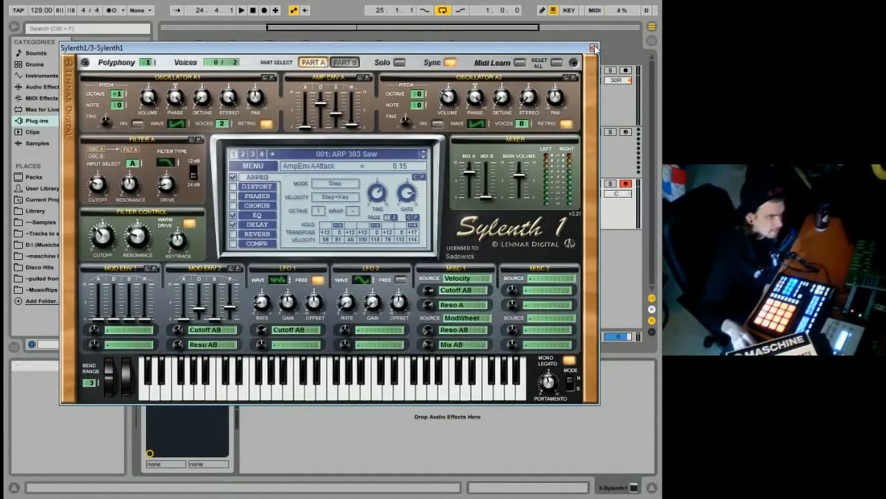
click(593, 47)
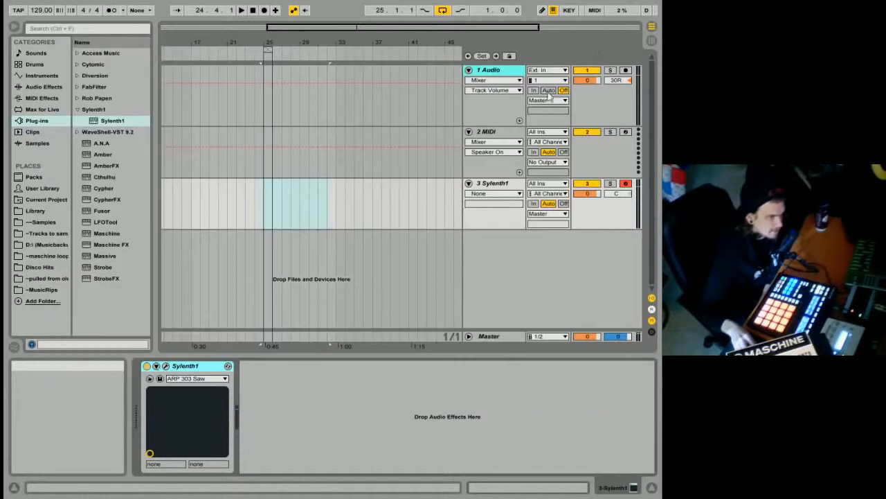
click(166, 366)
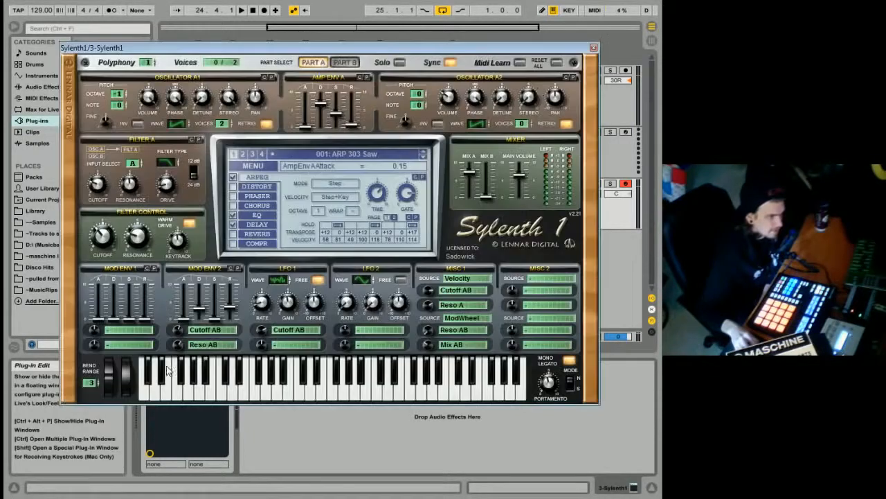
click(594, 48)
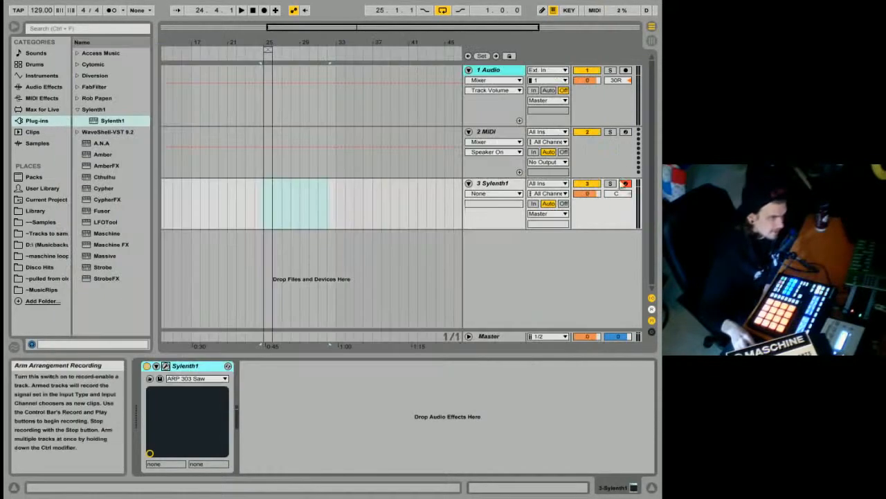
Step: Toggle record arming on the 2 MIDI and 3 Sylenth1 tracks, leaving only 3 Sylenth1 armed
click(626, 184)
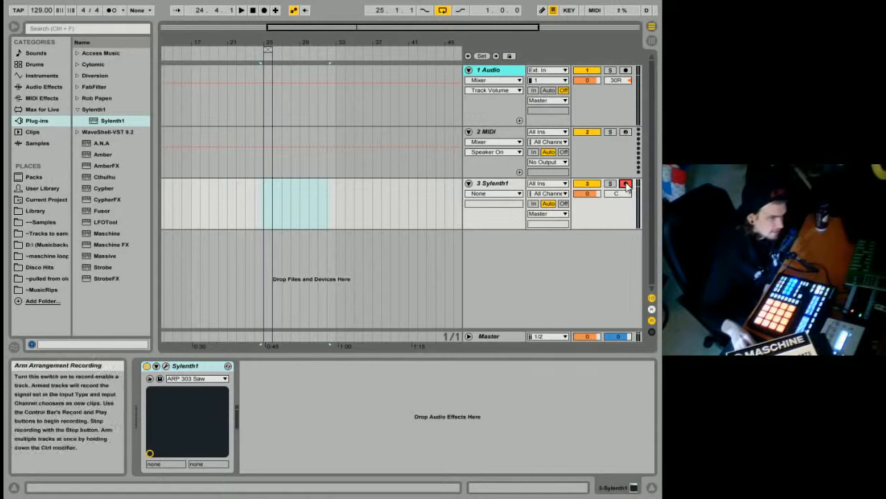
click(625, 132)
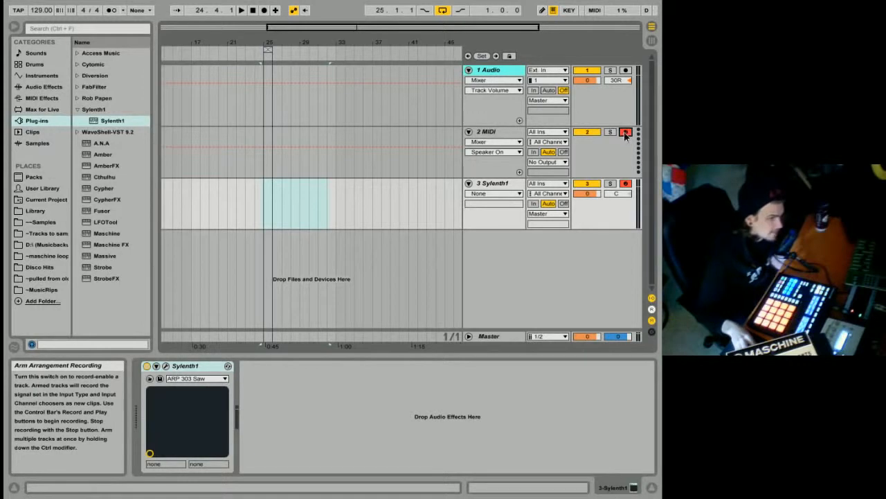
click(625, 132)
click(626, 184)
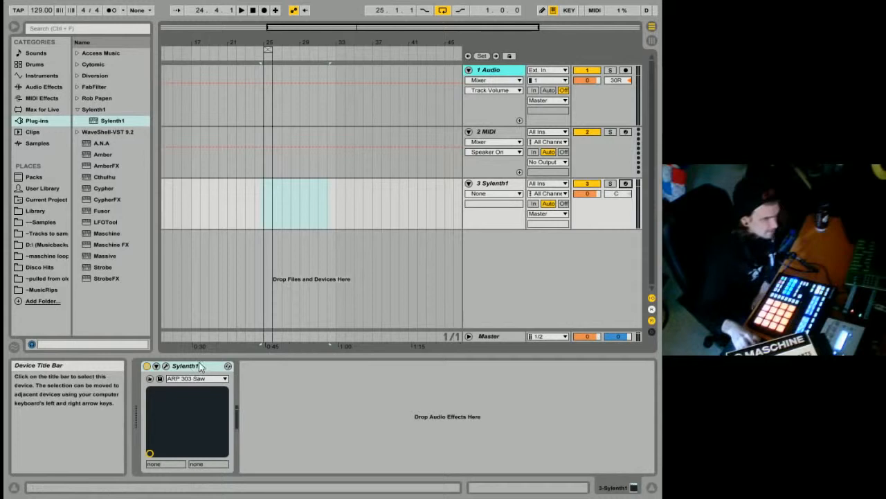
click(626, 185)
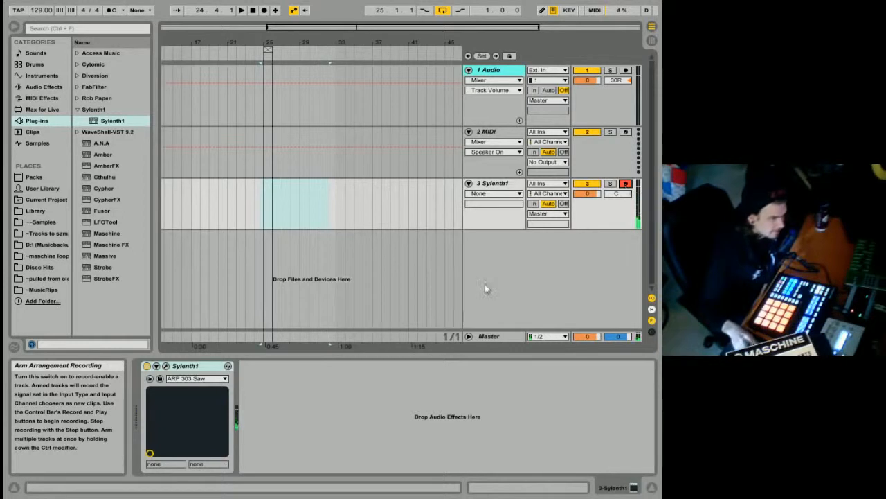
Step: Explore the Sylenth1 device by viewing its plug-in window, moving its X-Y control point, and folding and unfolding its parameters
click(165, 366)
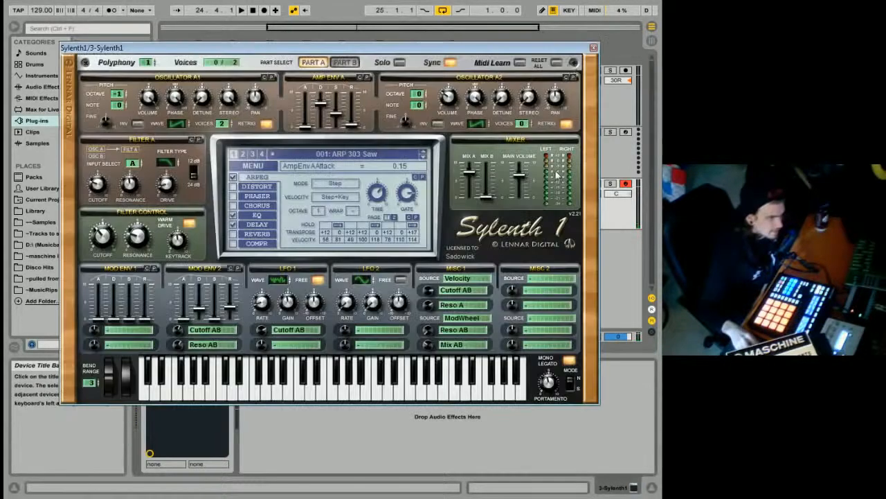
click(595, 48)
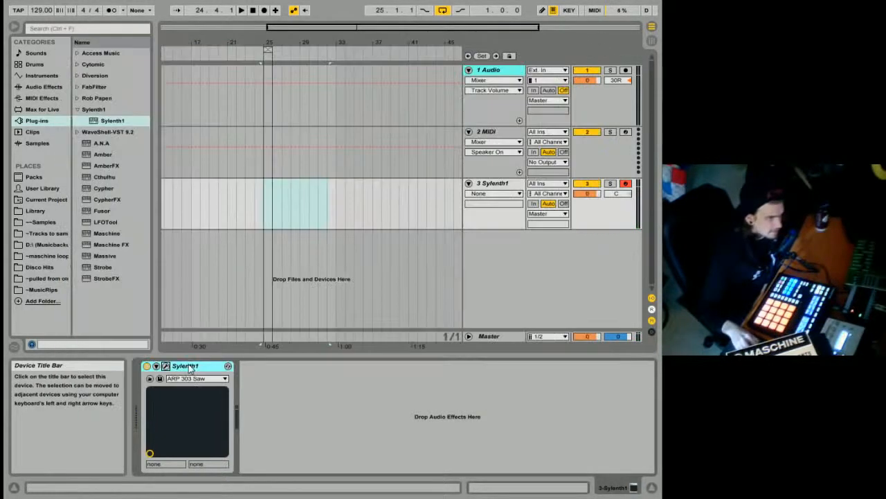
drag(150, 453, 222, 399)
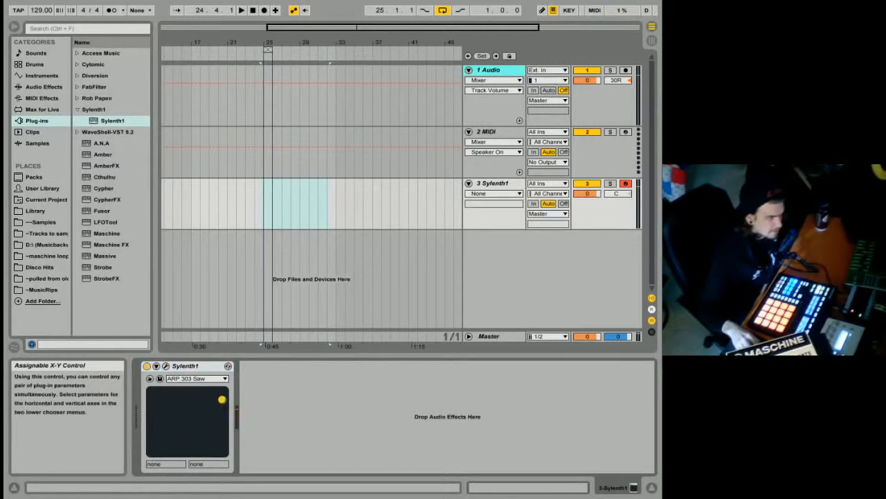
click(176, 379)
click(175, 379)
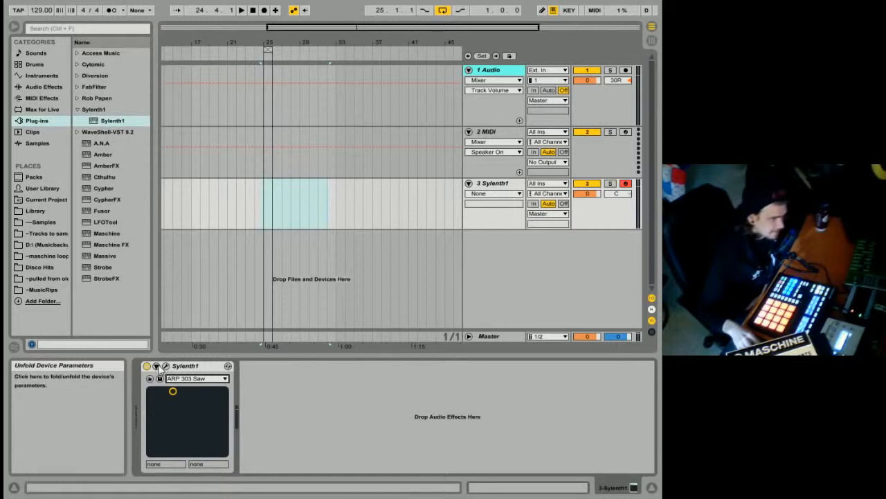
click(157, 367)
click(158, 366)
Step: Adjust the filter control cutoff in Sylenth1's plug-in window, then cut the device from the third track
click(165, 366)
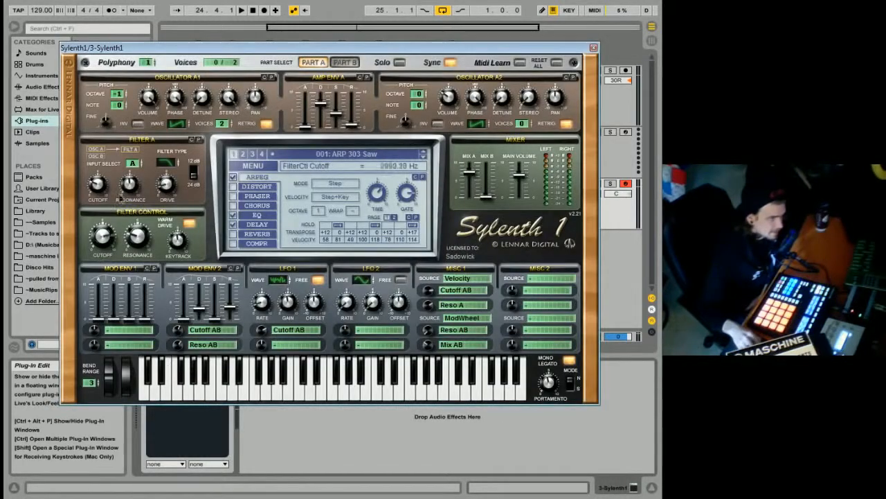
click(593, 48)
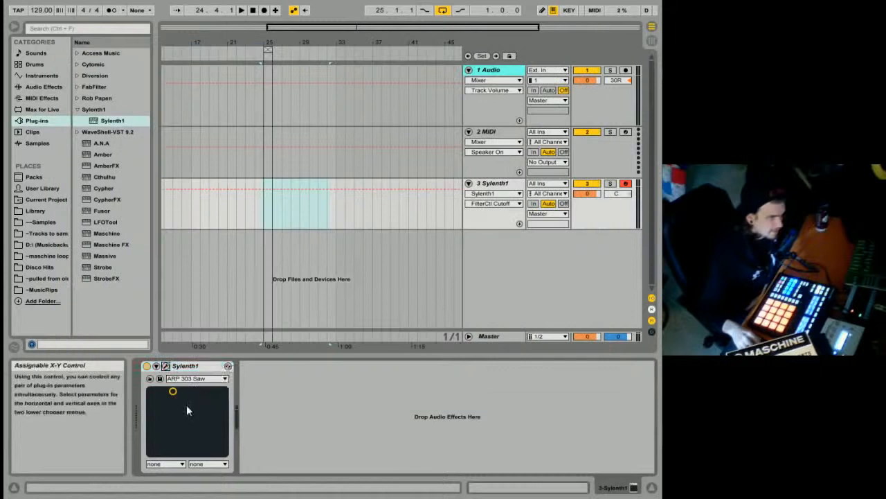
right_click(203, 369)
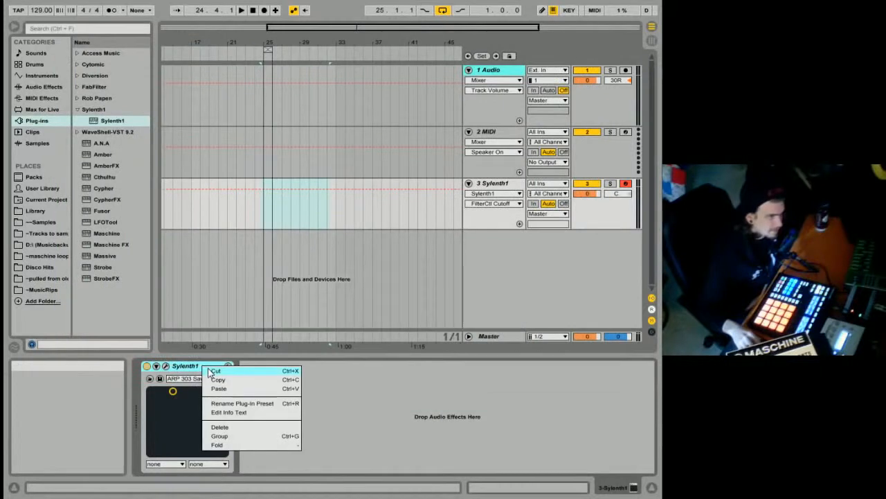
click(214, 370)
Step: Preview the Funk-111bpm loop from the browser's Clips category
click(32, 132)
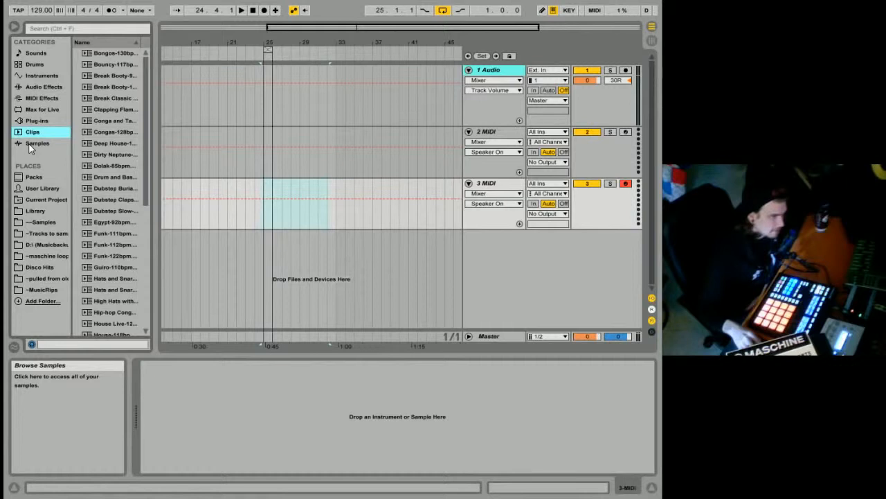
click(112, 234)
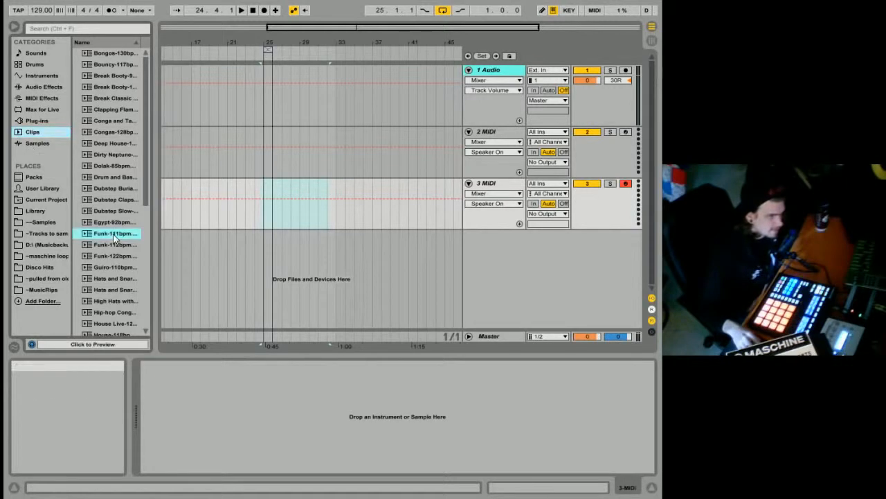
click(84, 344)
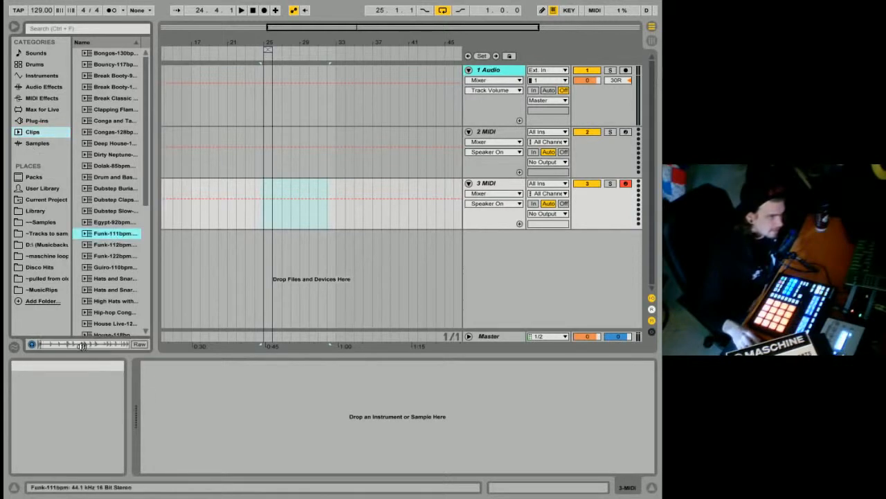
Step: Browse the Samples category and the Packs, User Library and added user folders under Places
click(38, 143)
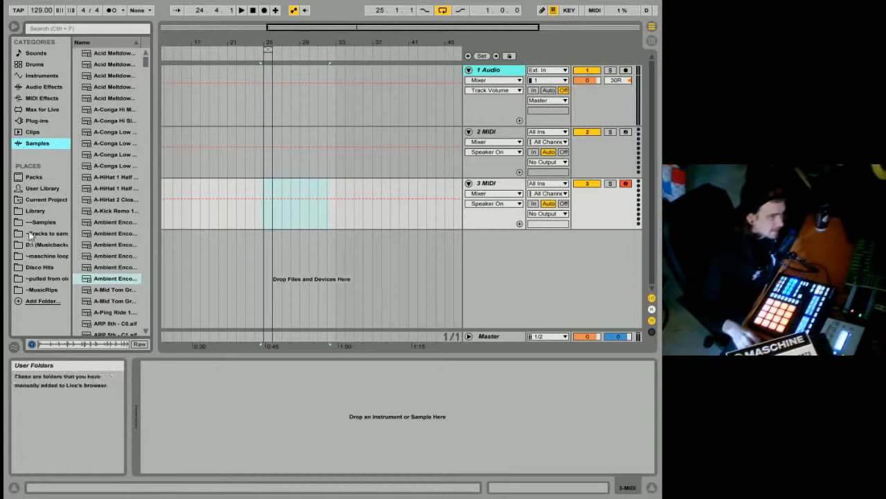
click(29, 176)
click(31, 188)
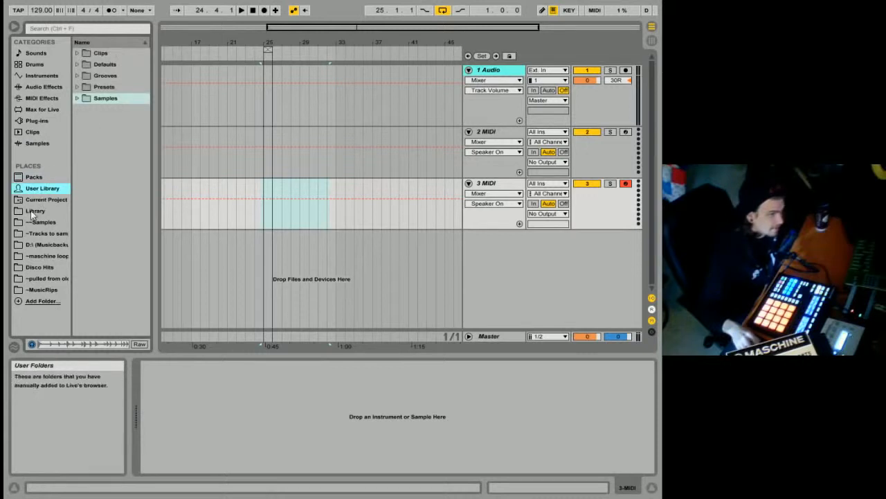
click(43, 223)
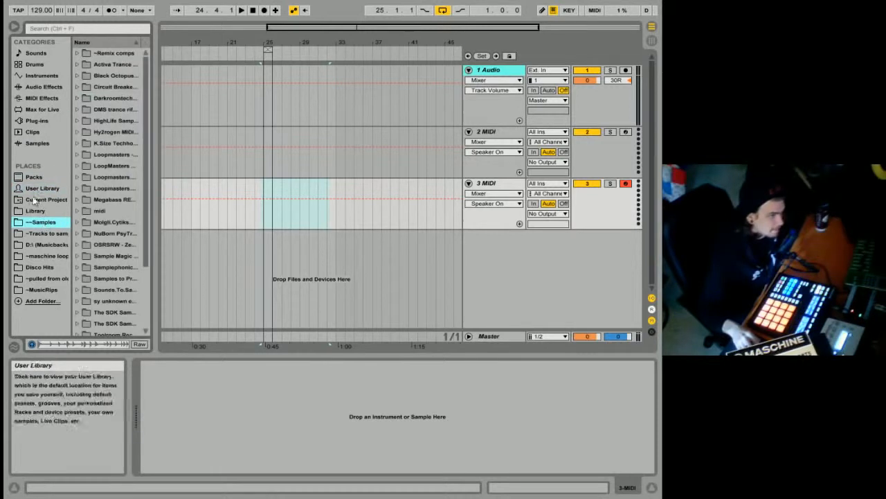
click(32, 211)
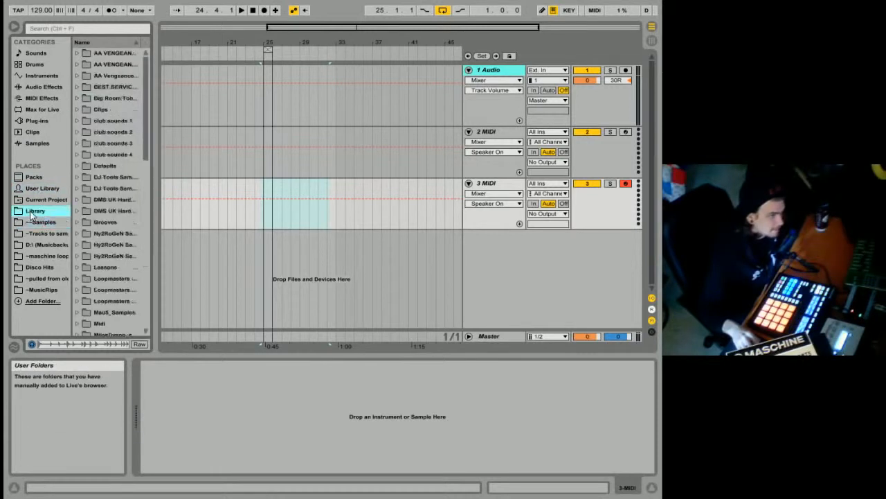
click(44, 256)
click(43, 267)
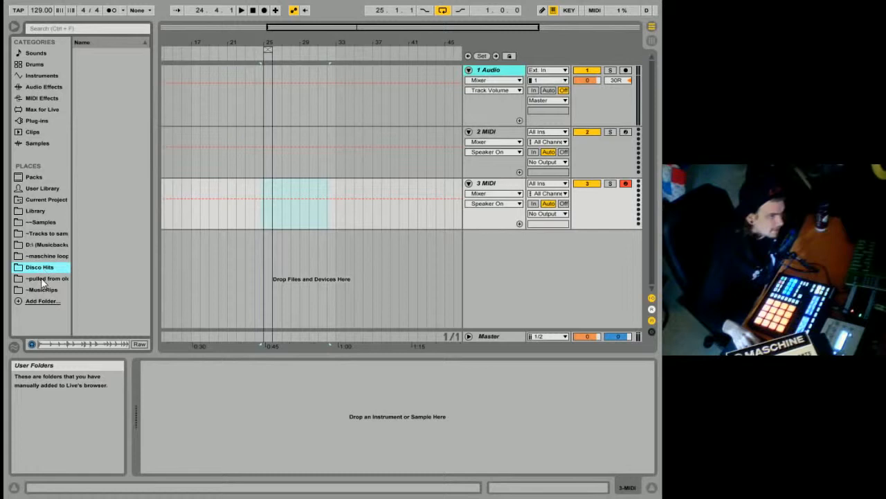
click(41, 277)
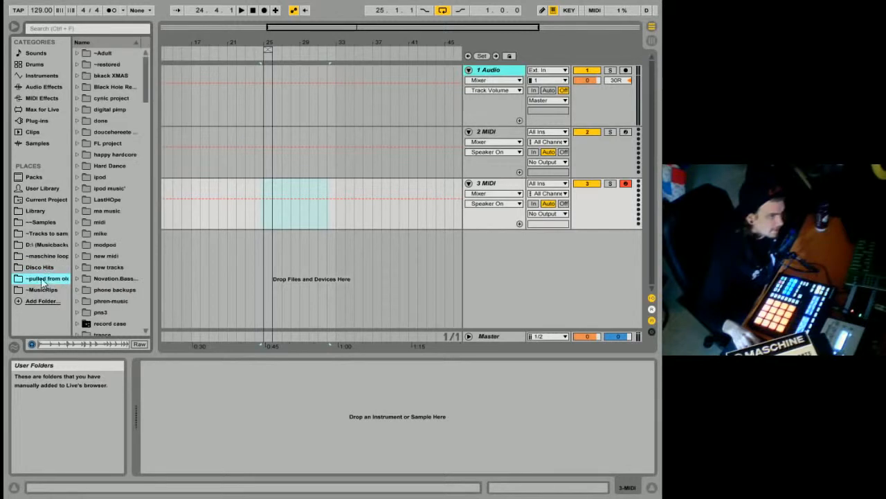
Step: Show the Disco Hits folder, widen the browser for its file names, and switch to Session View
click(46, 269)
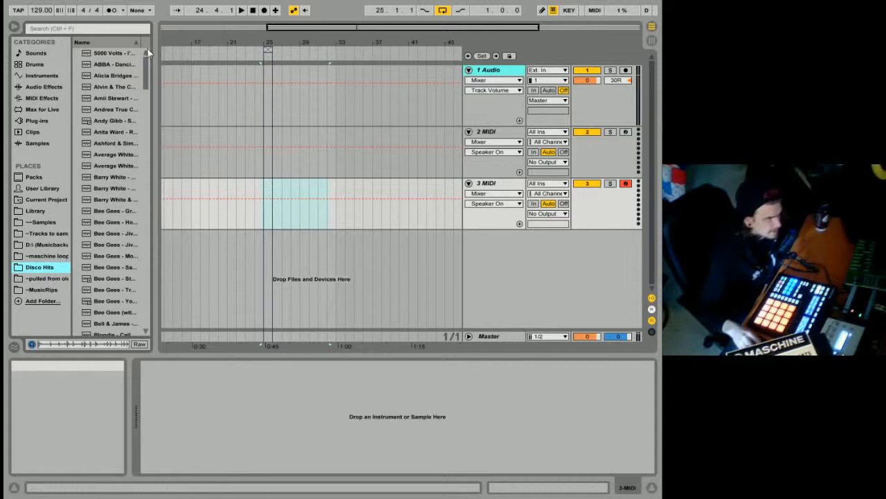
drag(158, 59, 193, 60)
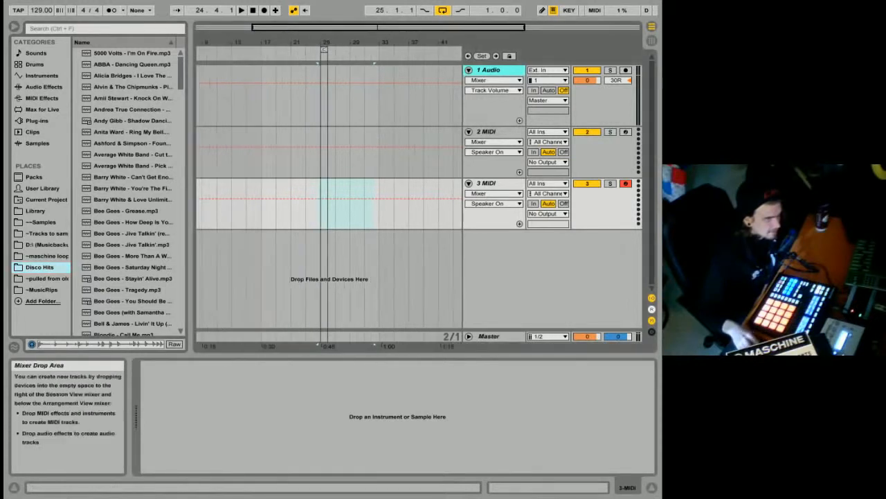
click(651, 42)
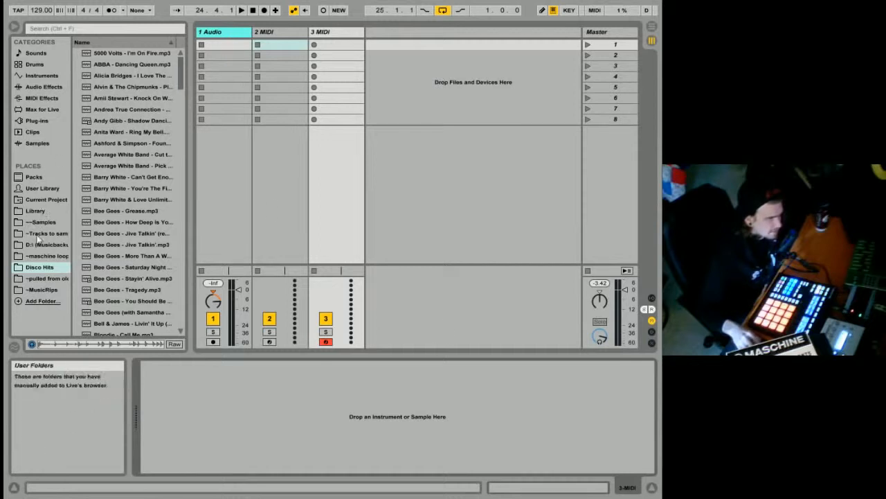
Step: Load the first SOR CR1 Breakbeat loop from the Library folder into the first slot of 1 Audio and launch the clip
click(40, 202)
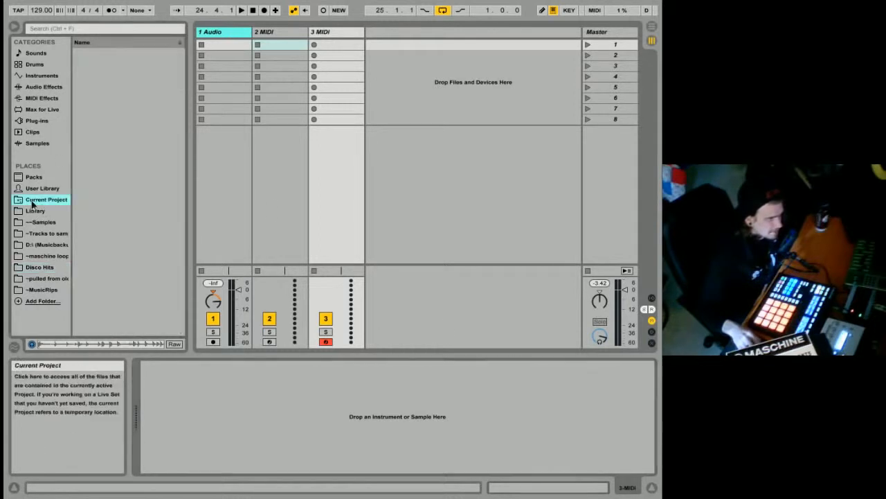
click(31, 211)
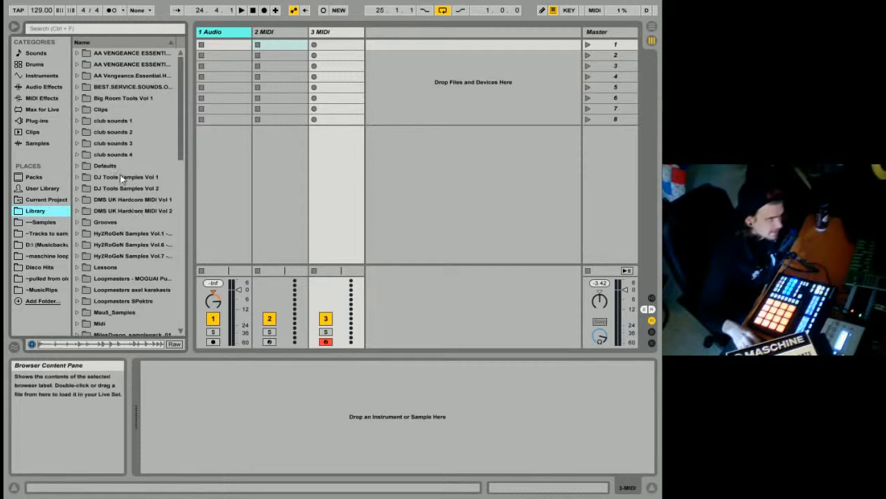
click(78, 87)
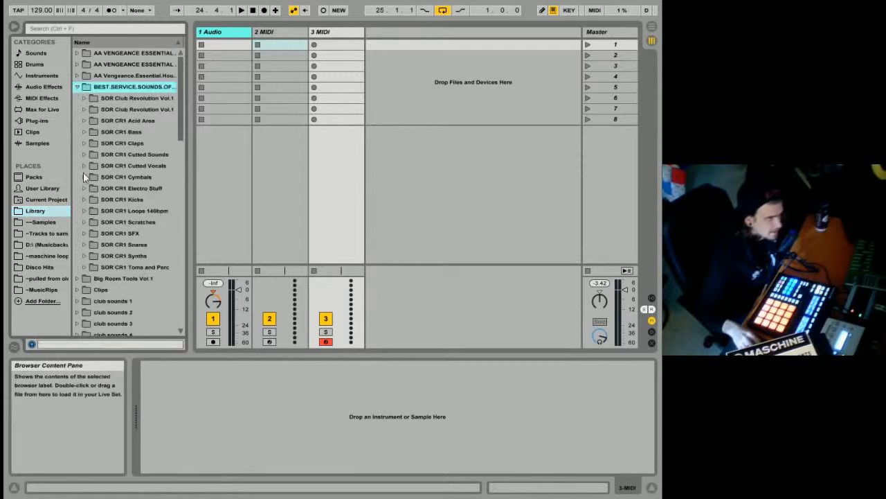
click(84, 210)
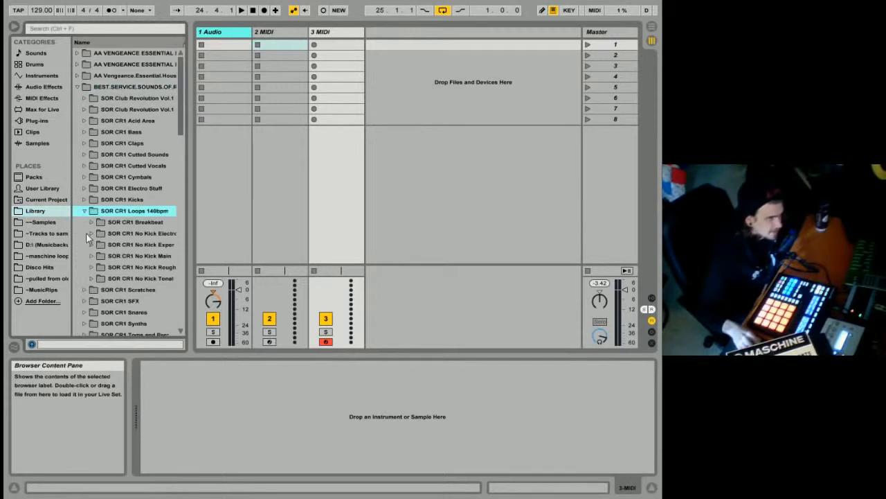
click(94, 222)
drag(138, 233, 219, 55)
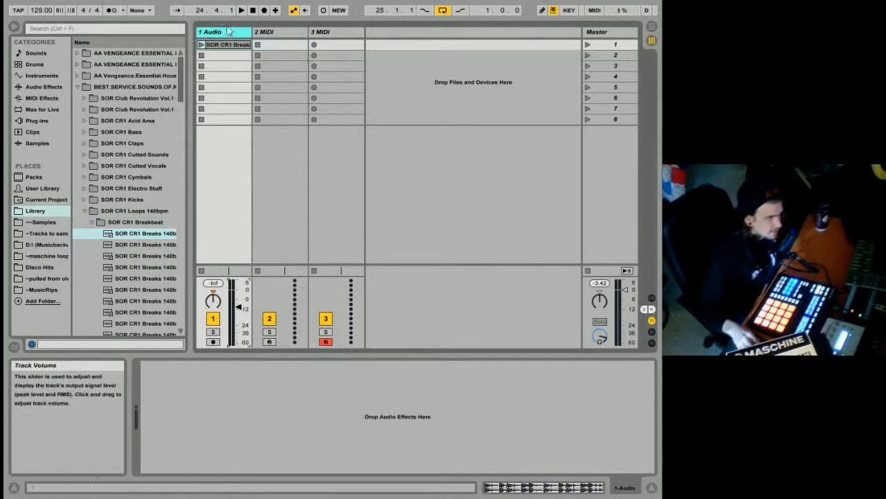
click(201, 44)
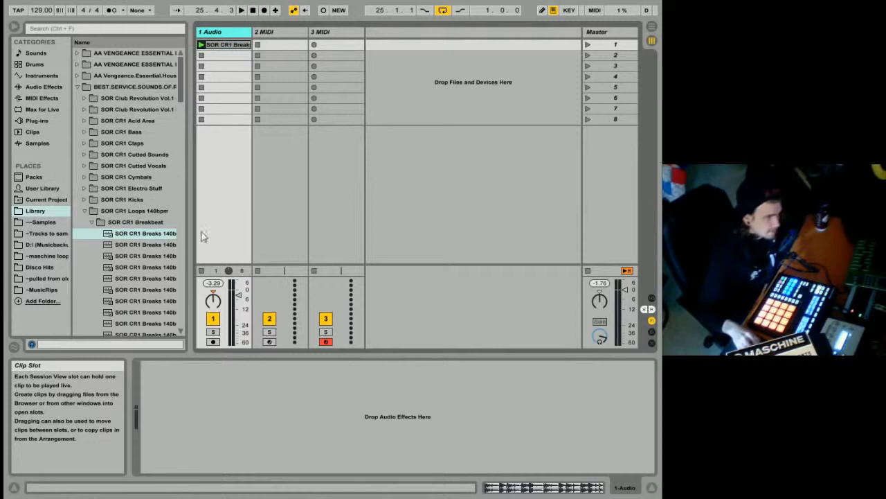
Step: Audition loops in the SOR CR1 No Kick Rough folder and place Rough 140bpm 005 in the second track's second slot
click(91, 222)
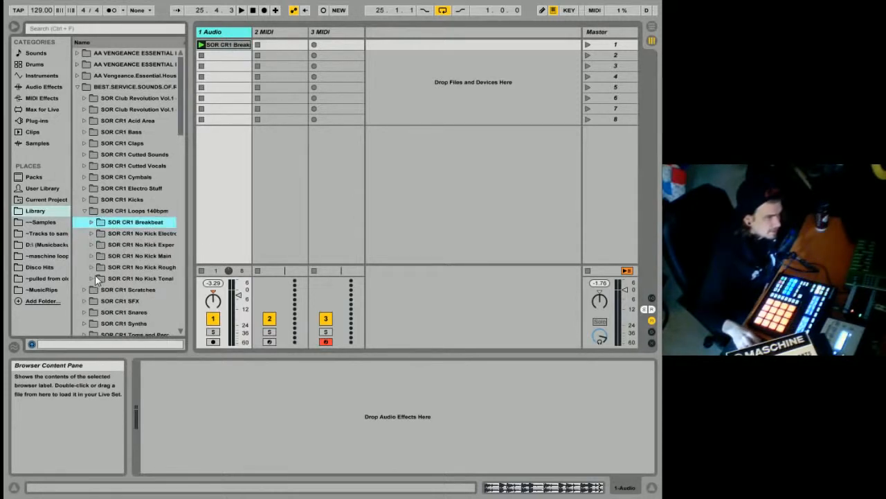
scroll(96, 276, down, 2)
click(91, 199)
click(123, 245)
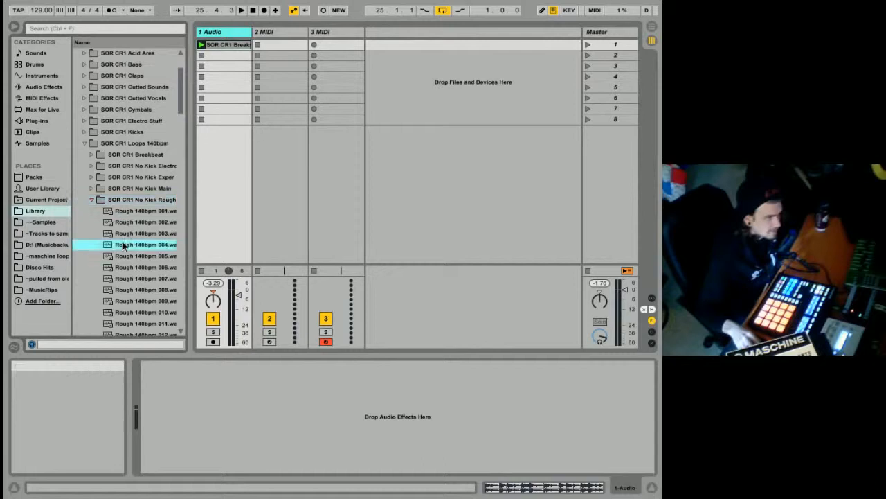
click(126, 258)
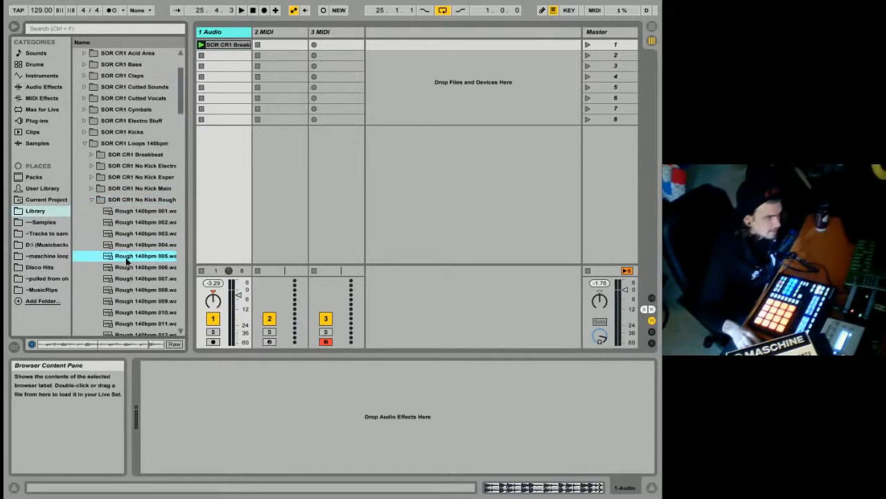
drag(223, 58, 270, 58)
Step: Copy the break clip from 1 Audio to the first slot of 2 Audio, and launch scene 1 followed by scene 2
right_click(237, 45)
click(255, 57)
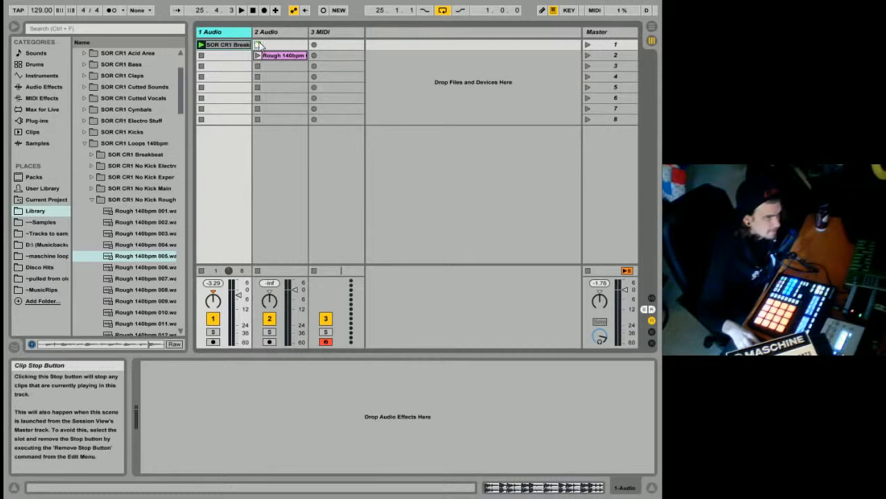
right_click(259, 45)
click(277, 47)
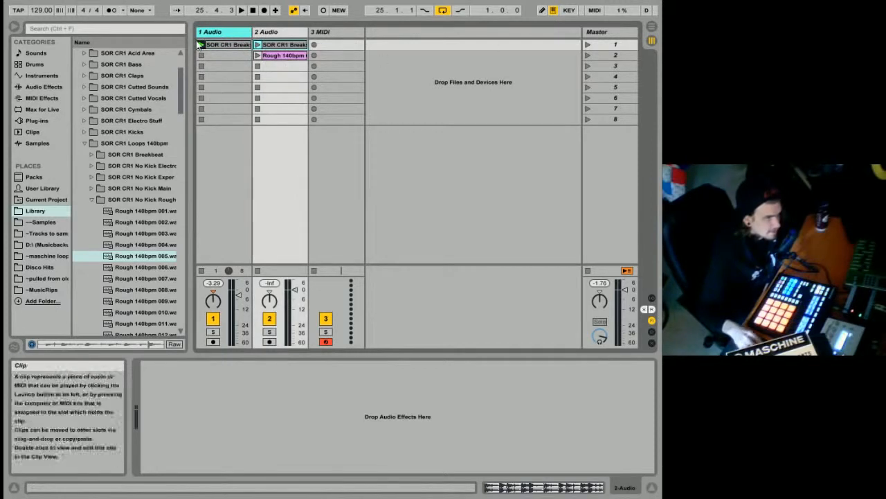
click(588, 45)
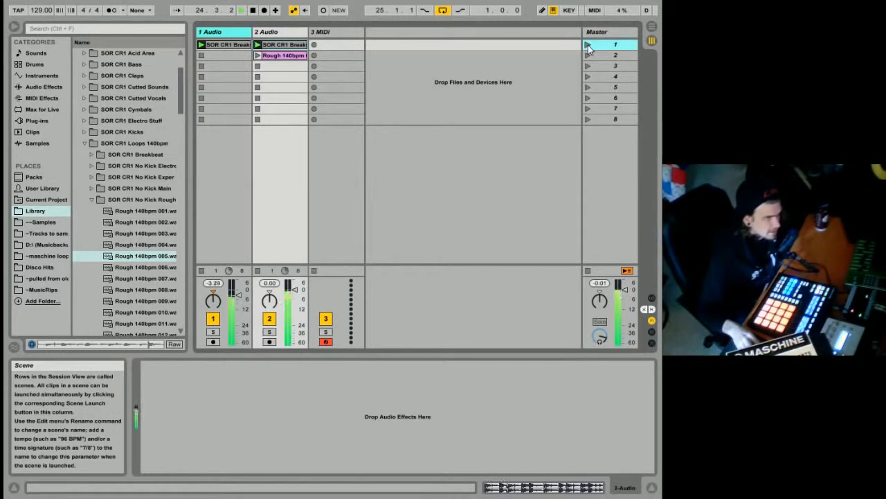
click(587, 56)
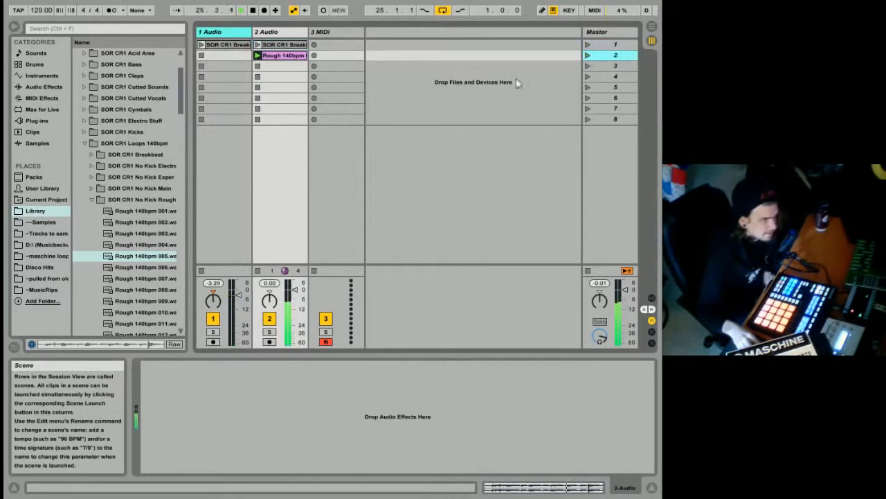
Step: Move the copied break clip into the second slot of 1 Audio and launch scenes 1 and 2 in turn
drag(284, 45, 235, 57)
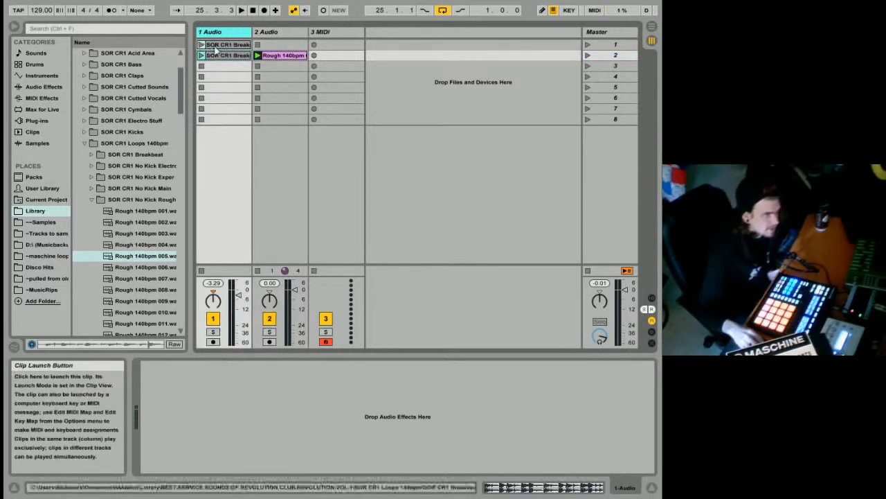
click(601, 43)
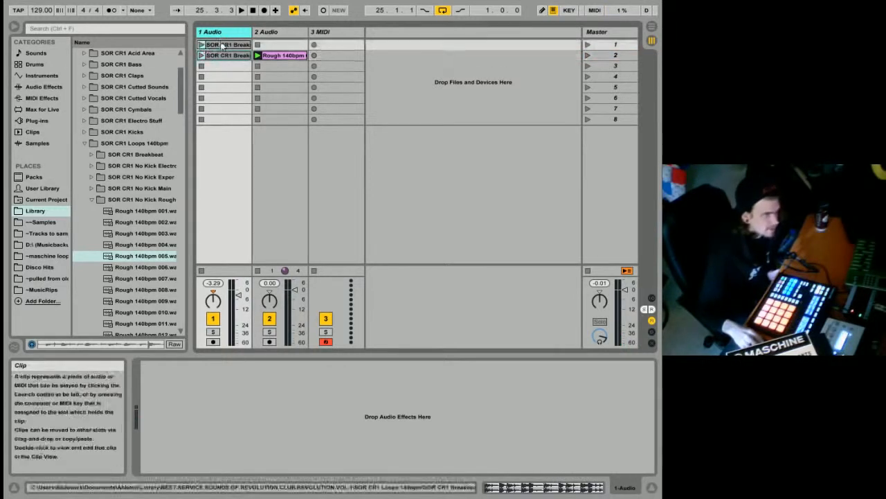
click(588, 45)
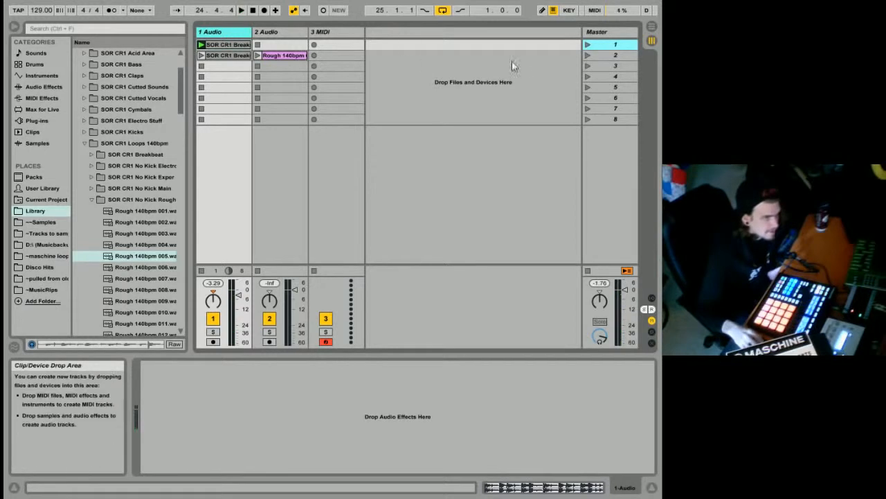
click(588, 55)
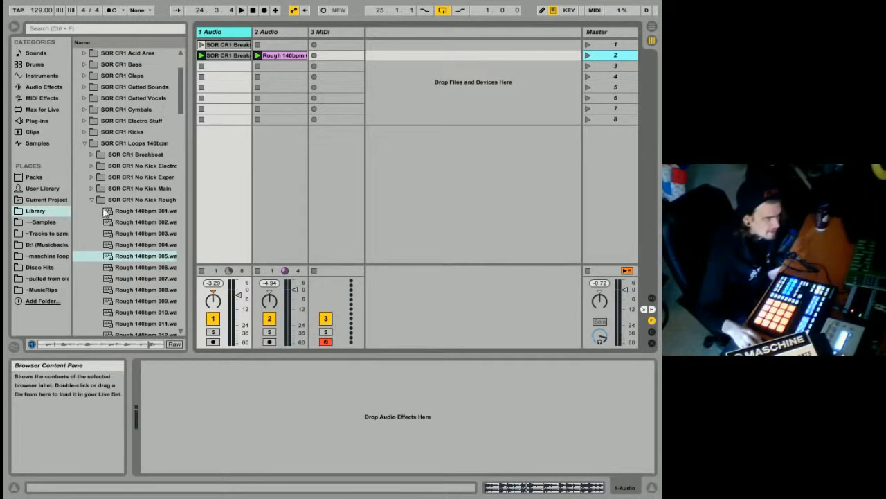
Step: Replace the Rough clip in the second slot of 2 Audio with Rough 140bpm 006 and launch scene 2
drag(132, 267, 298, 102)
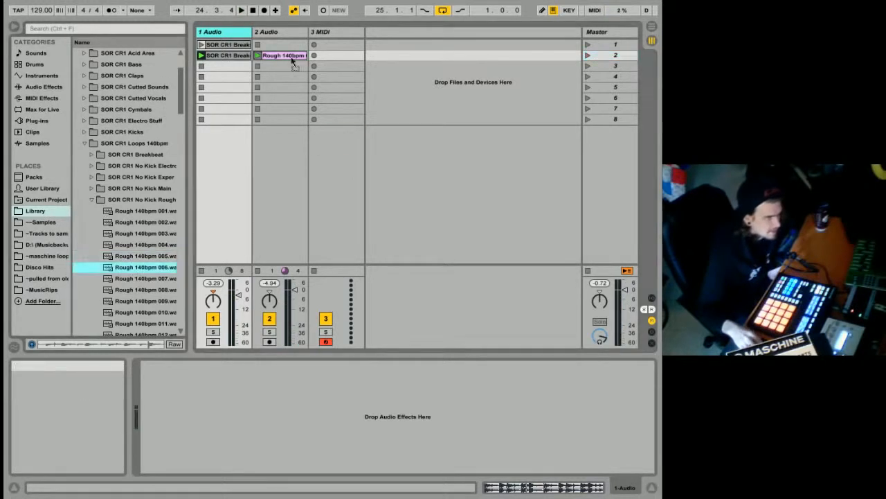
drag(293, 61, 292, 61)
click(588, 56)
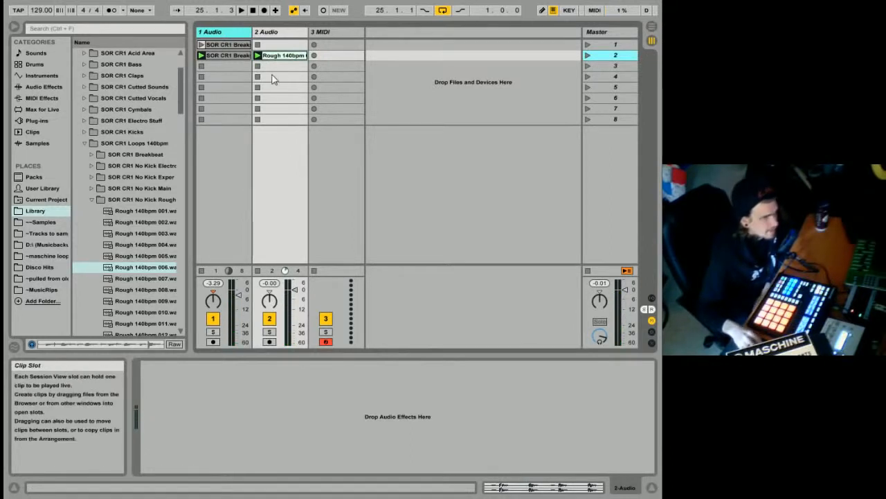
Step: Select all the Session View clips on the two audio tracks and remove them
drag(270, 68, 180, 32)
right_click(218, 44)
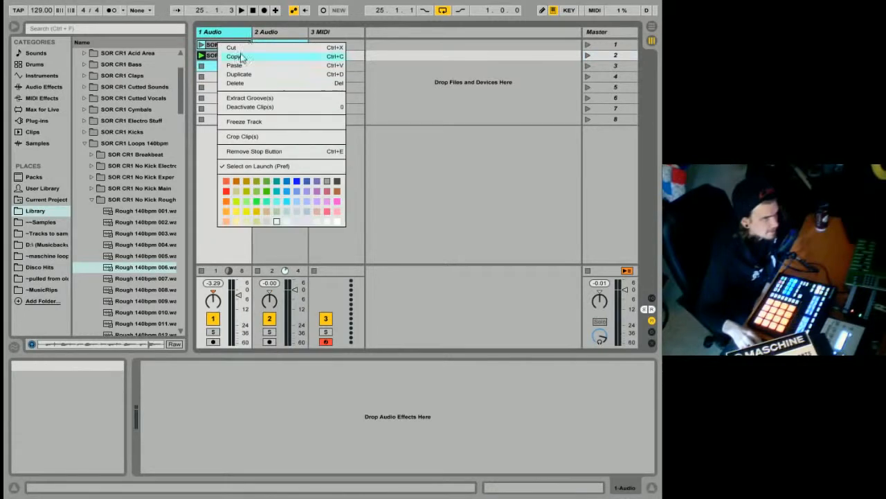
click(241, 56)
Step: Return all three tracks to arrangement playback in Arrangement View, and check the emptied Session View
click(652, 27)
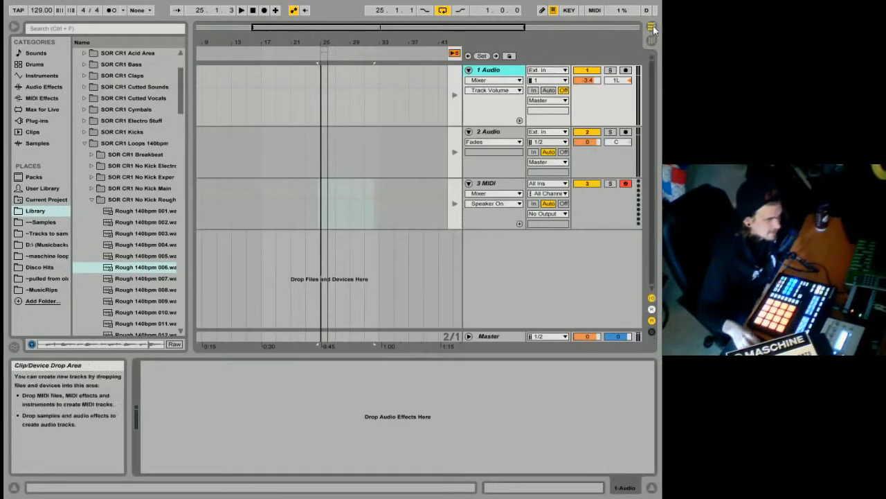
right_click(453, 53)
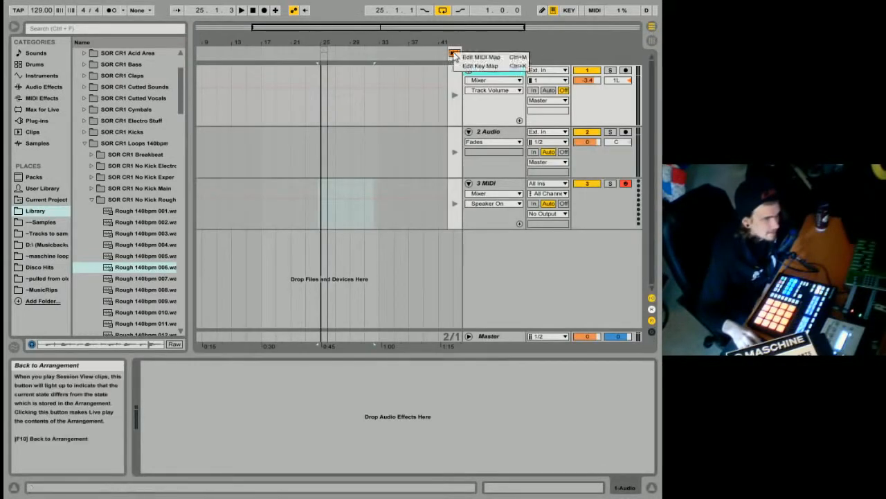
click(464, 29)
drag(364, 42, 364, 37)
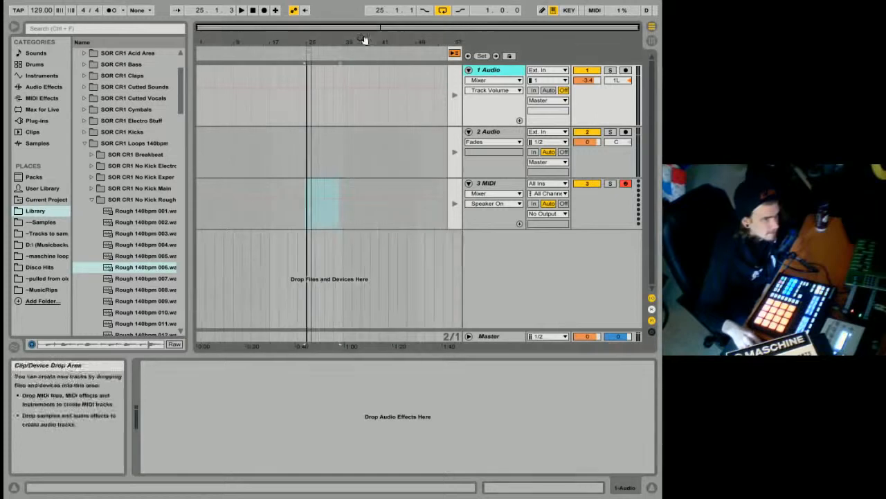
click(455, 95)
click(454, 152)
click(454, 203)
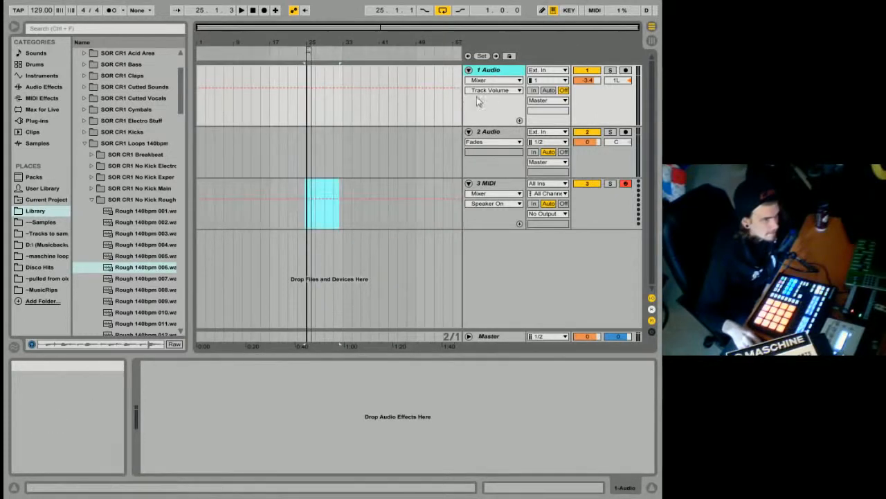
click(651, 27)
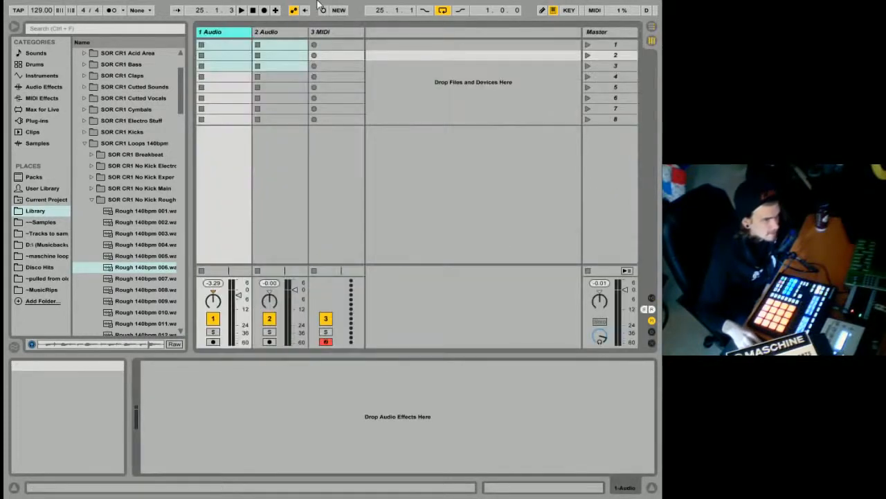
click(650, 27)
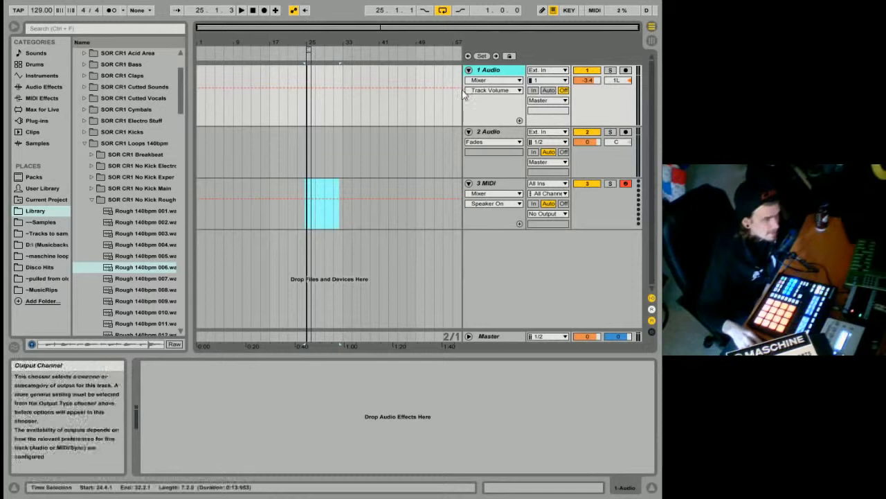
Step: Play the arrangement from the beginning and stop it, then use the scrub area to jump playback to about bar 10
click(253, 11)
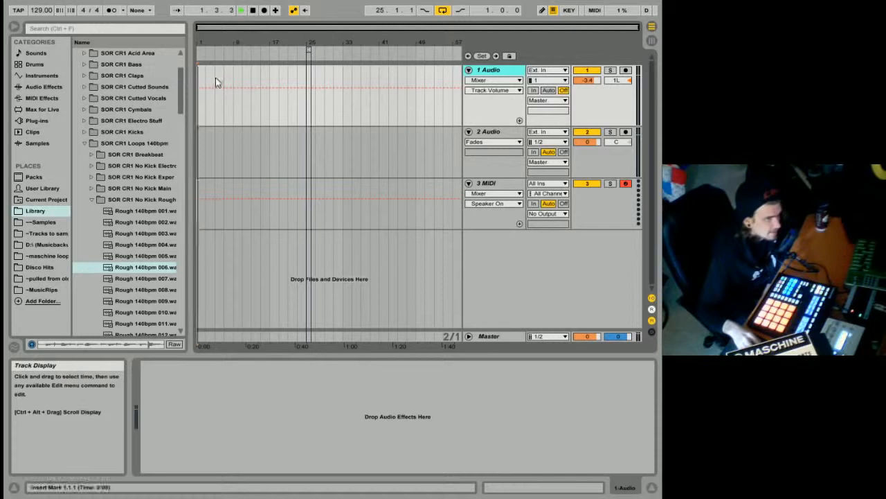
click(253, 10)
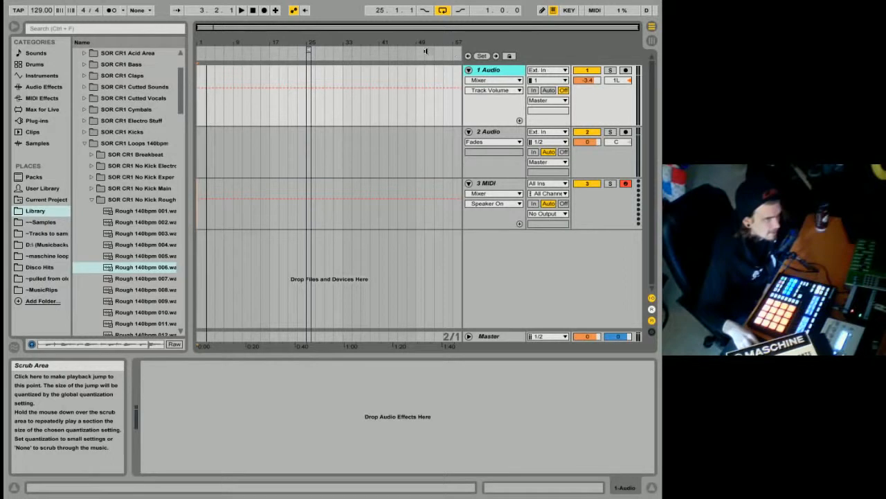
drag(426, 51, 241, 47)
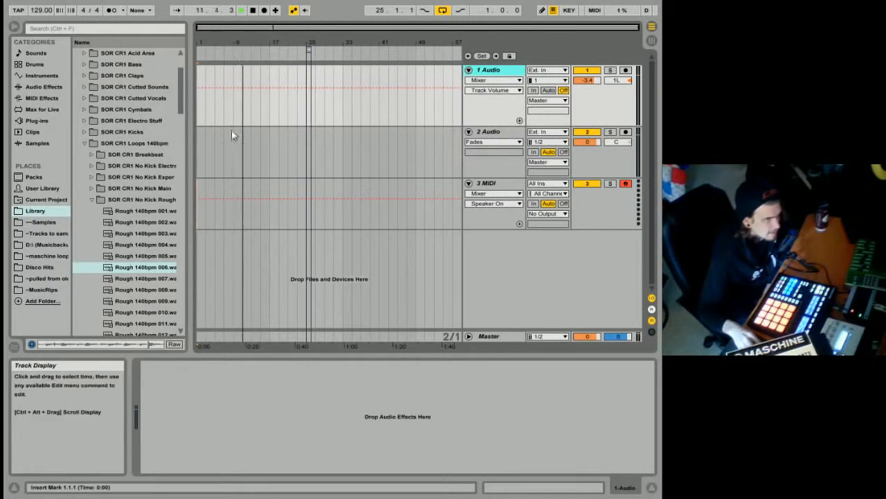
click(238, 53)
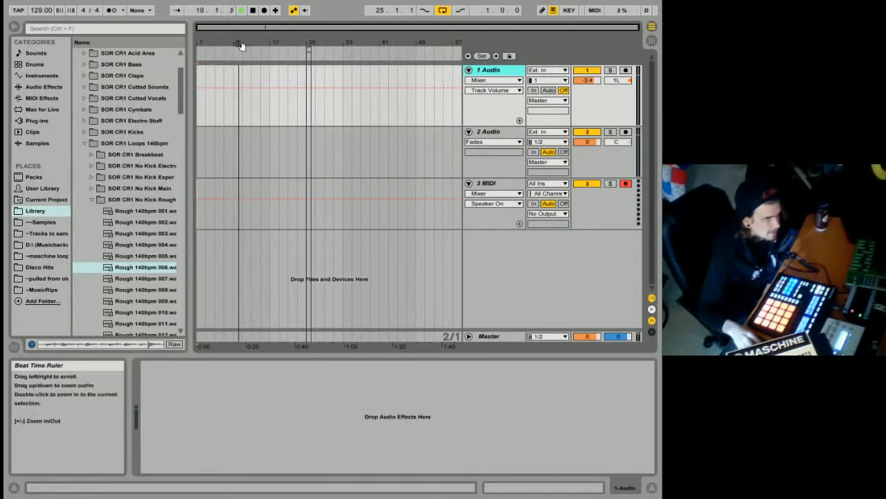
mouse_move(245, 43)
mouse_down()
mouse_move(245, 104)
mouse_move(245, 44)
mouse_up()
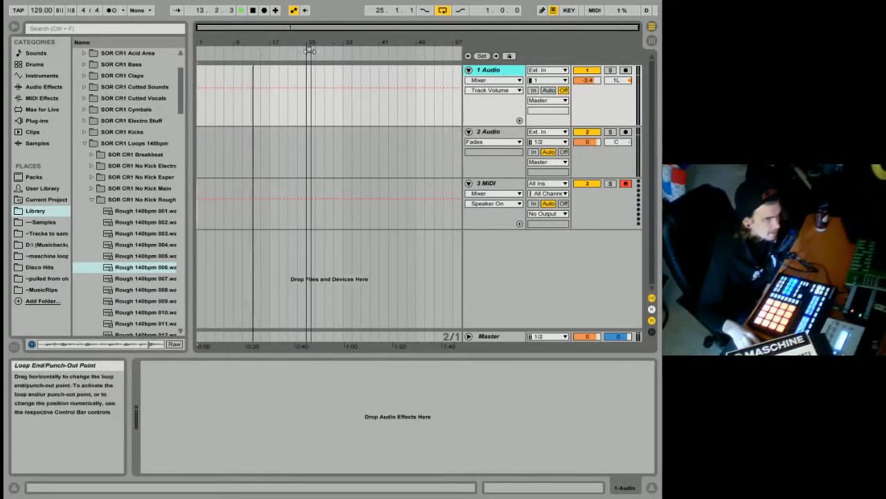
Step: Move the arrangement loop to bar 17, extend it to two bars, then set its length to one bar
drag(309, 51, 273, 51)
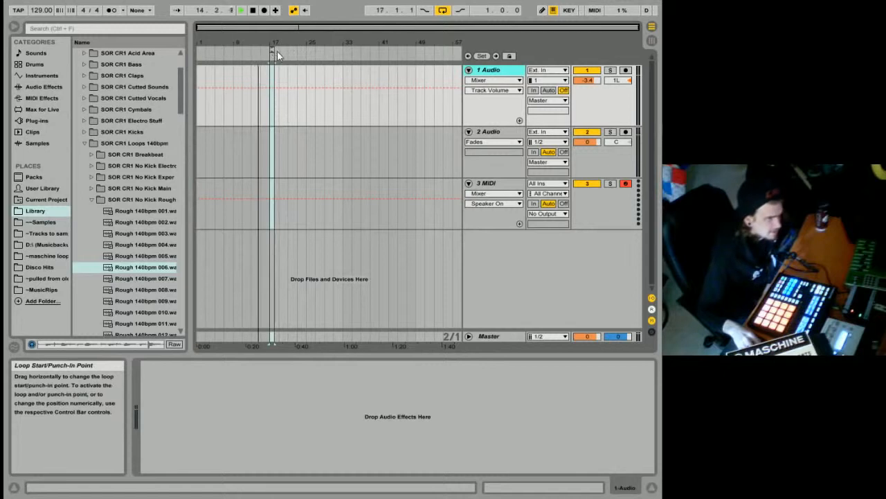
drag(275, 51, 288, 83)
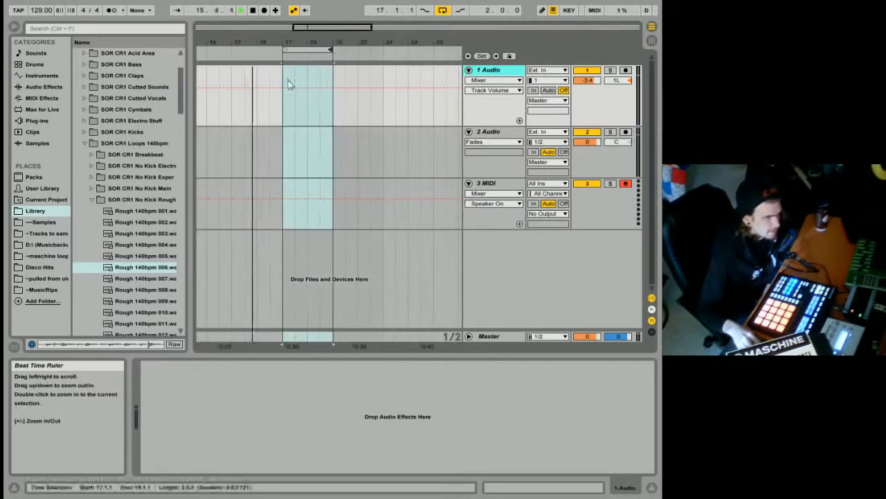
click(446, 12)
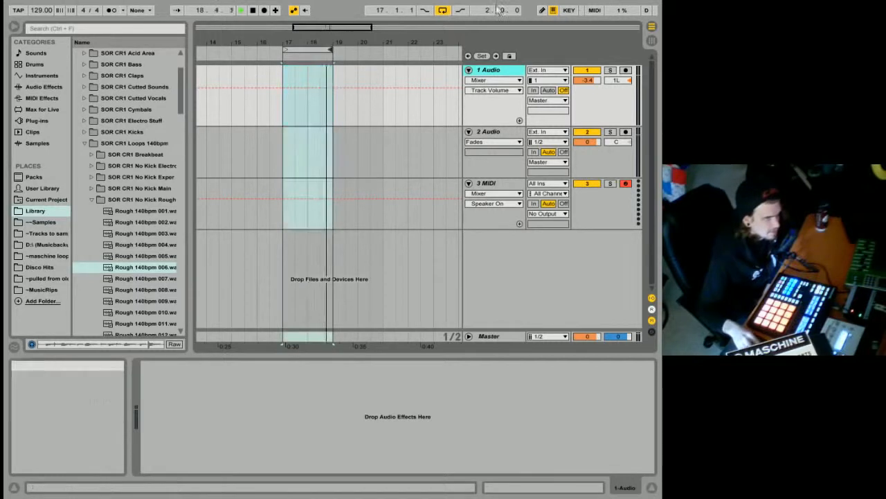
drag(500, 10, 500, 16)
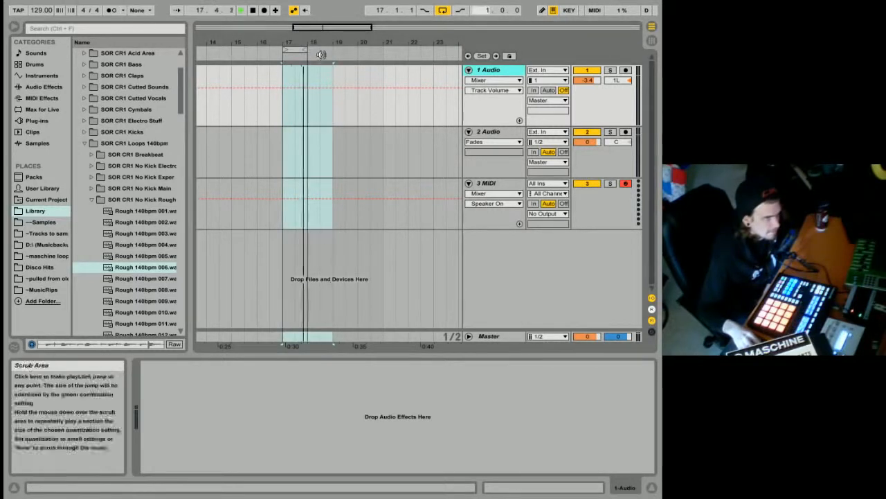
Step: Place the insert marker at 18.3 on the first audio track and view the options for inserting new tracks
click(319, 83)
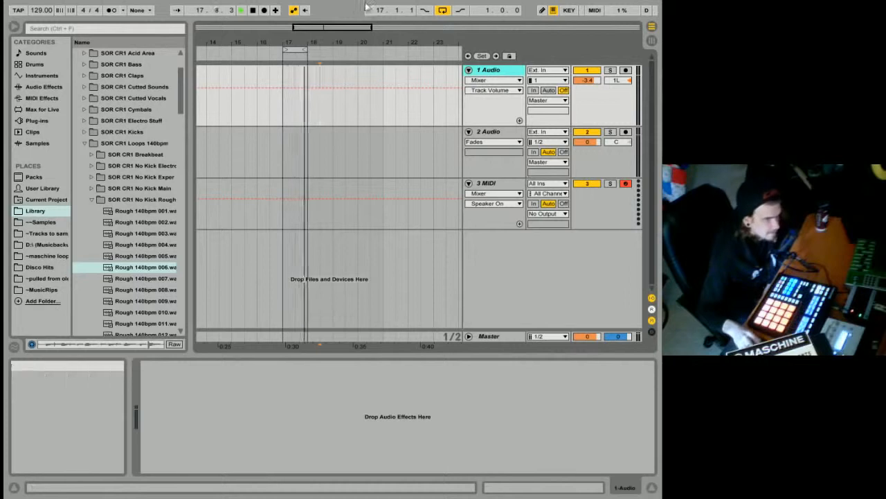
shift+click(491, 132)
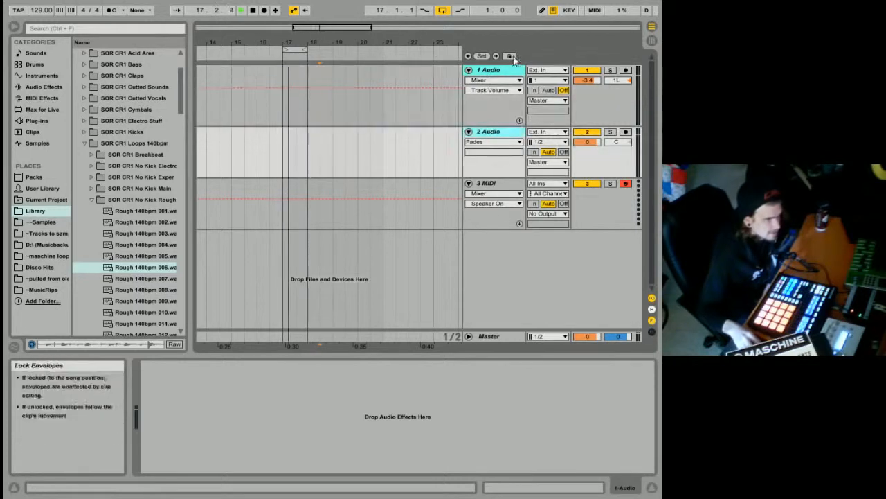
right_click(490, 246)
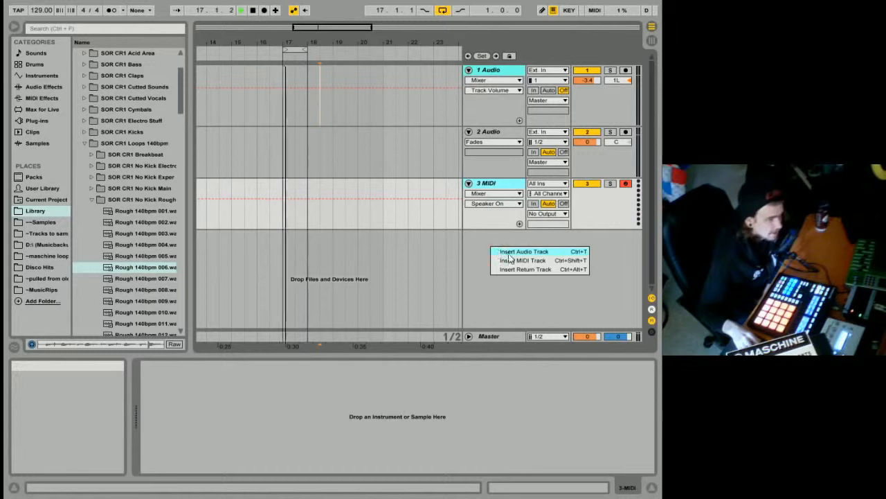
click(538, 291)
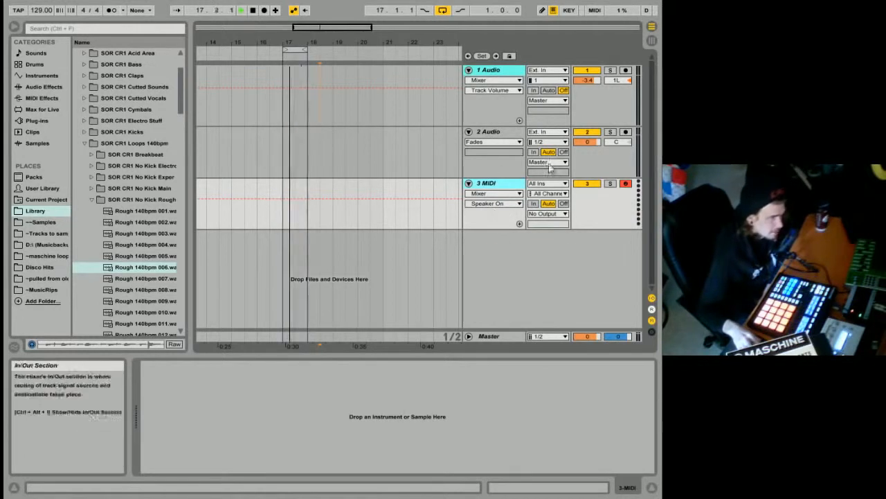
Step: Reduce the heights of all three tracks, stop playback, and make the first audio track slightly taller again
mouse_move(601, 177)
mouse_down()
mouse_move(603, 158)
mouse_move(592, 174)
mouse_up()
click(502, 196)
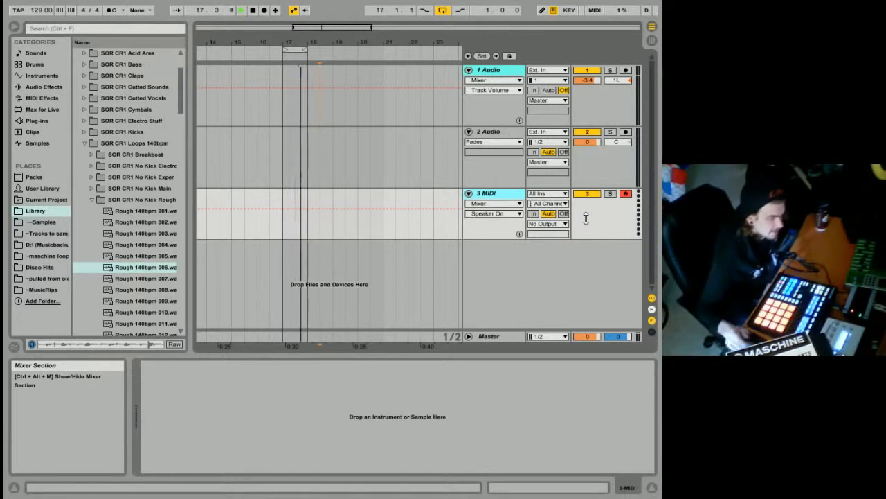
drag(625, 217, 621, 211)
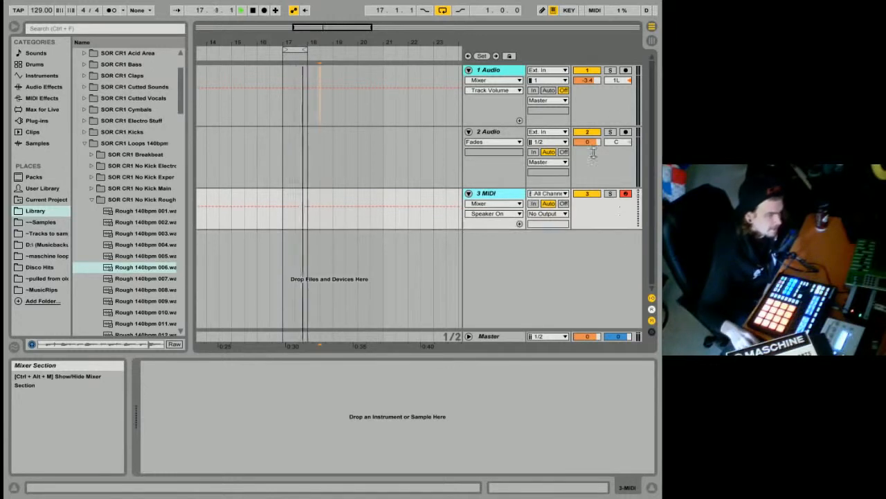
drag(594, 152, 594, 144)
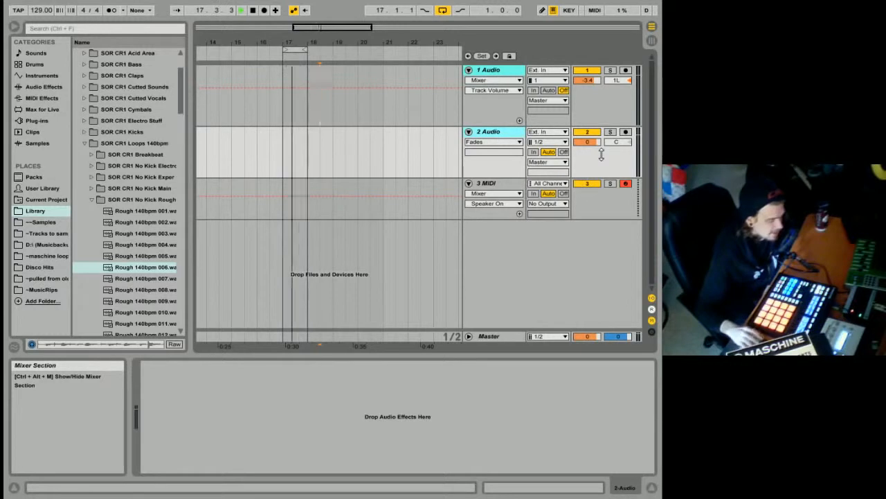
drag(602, 177, 604, 163)
drag(605, 126, 603, 81)
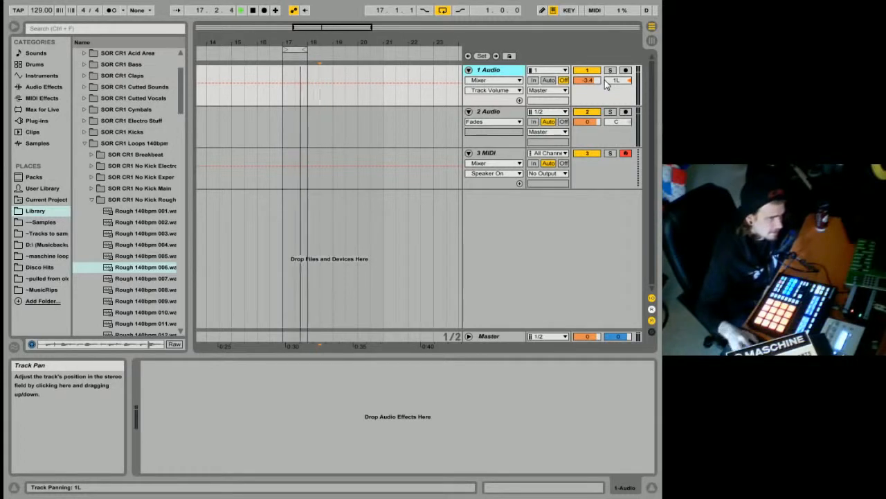
click(253, 10)
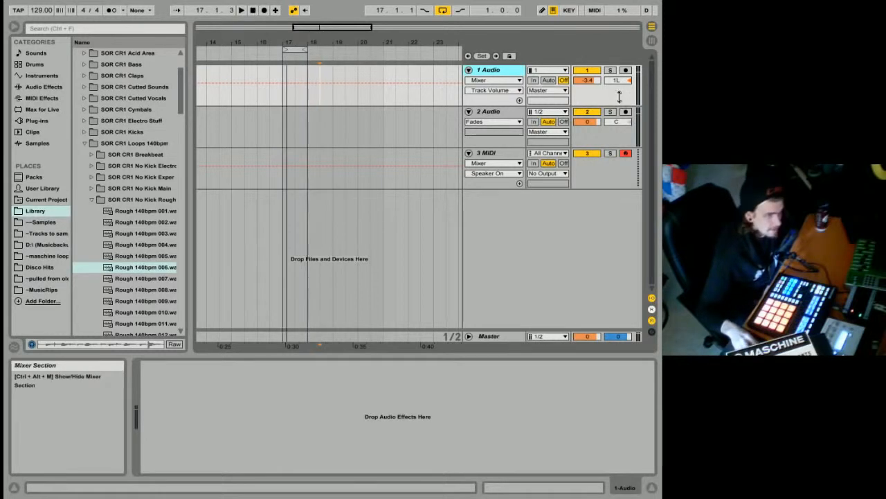
mouse_move(619, 105)
mouse_down()
mouse_move(615, 127)
mouse_move(615, 115)
mouse_up()
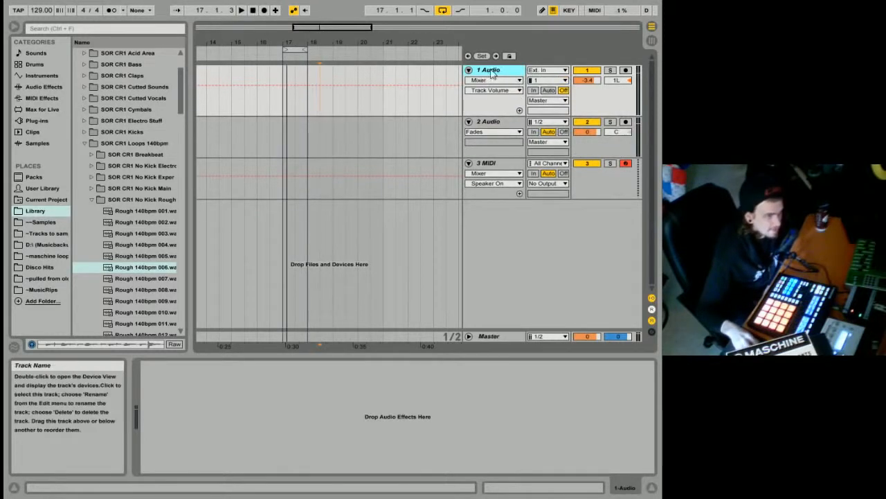
Step: Cycle the first audio track's envelope display through Fades and Speaker On, back to the mixer's Track Volume
click(490, 81)
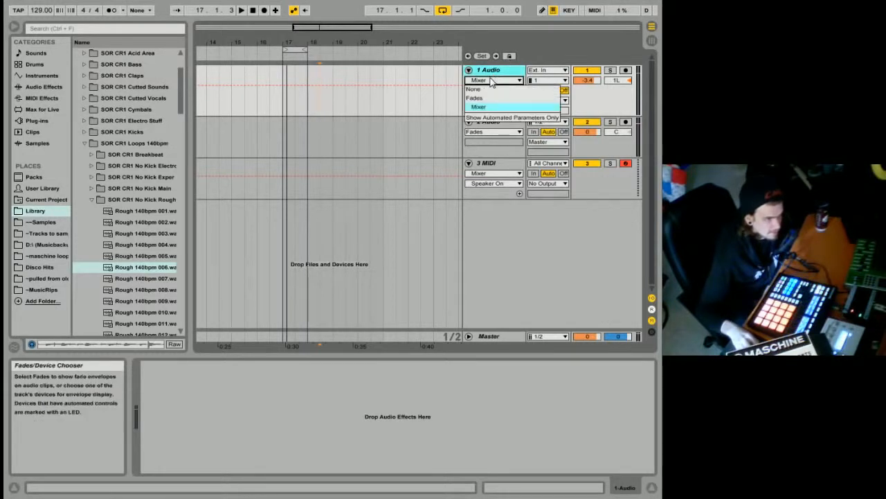
click(489, 98)
click(493, 81)
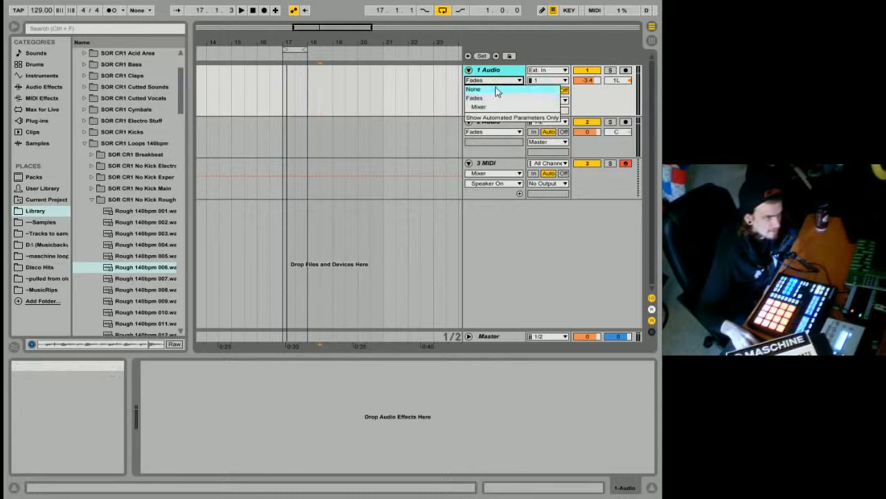
click(479, 107)
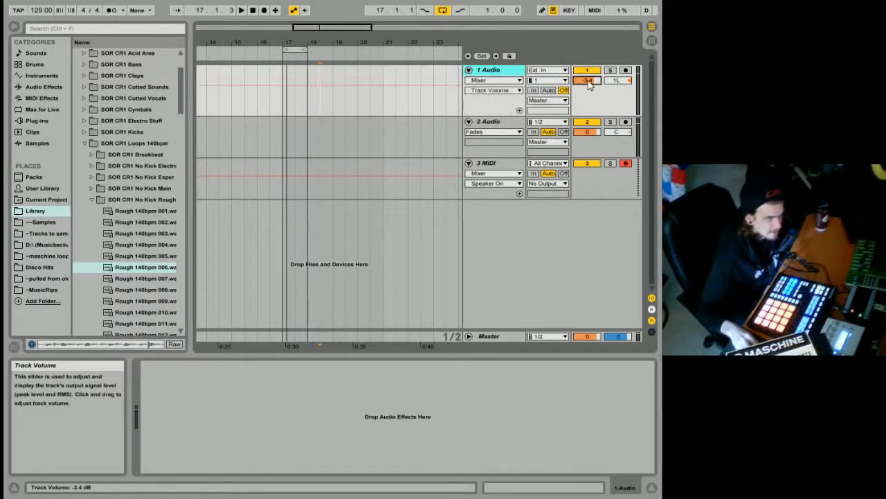
click(598, 72)
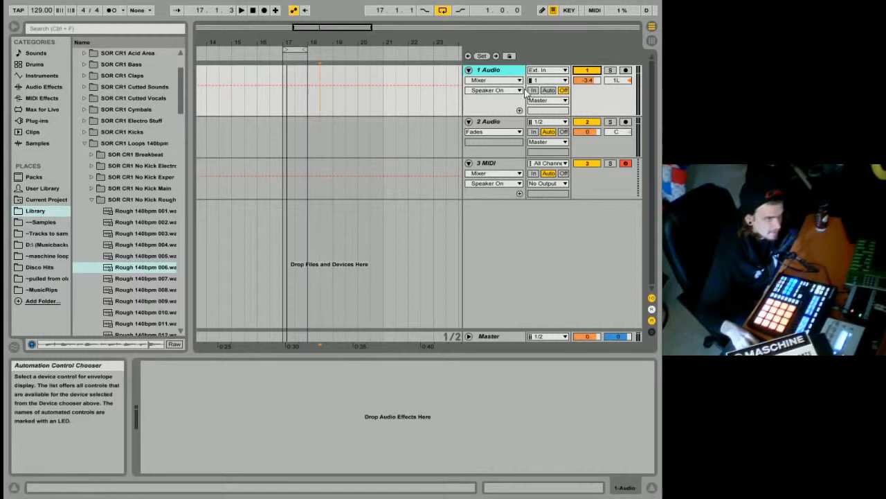
click(490, 91)
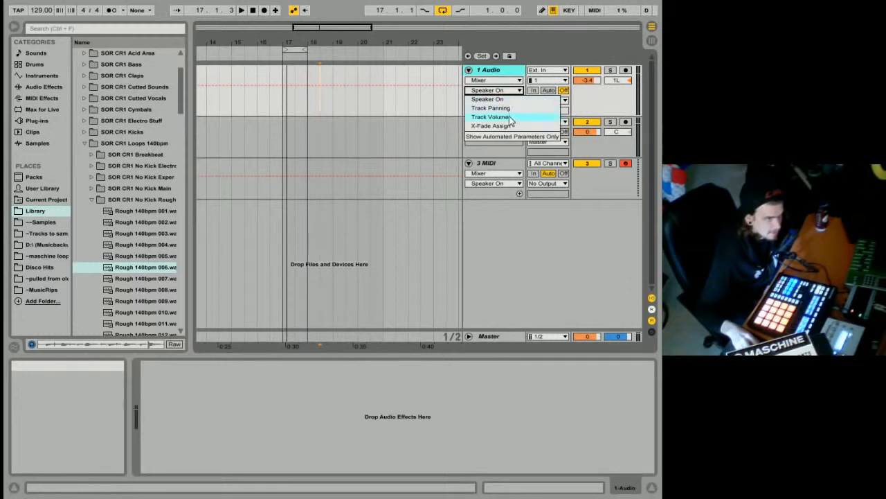
click(500, 117)
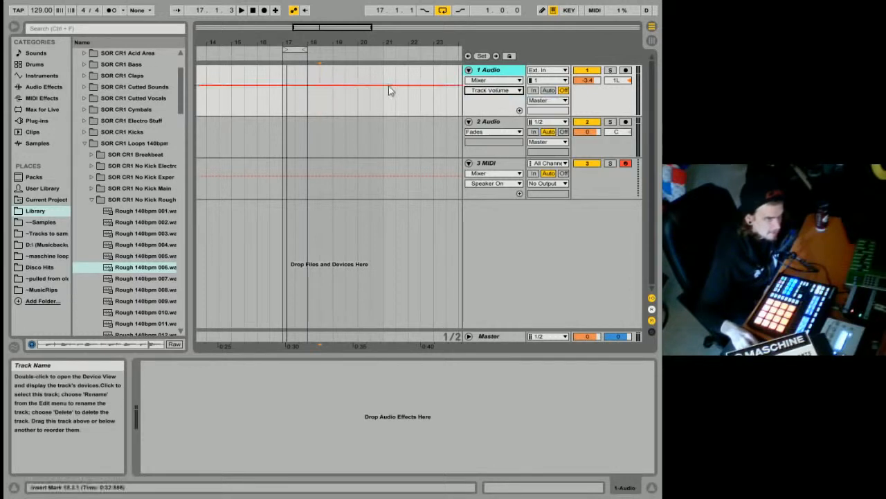
Step: Widen the track headers slightly and give the first audio track separate automation lanes for Track Volume and Track Panning
key(b)
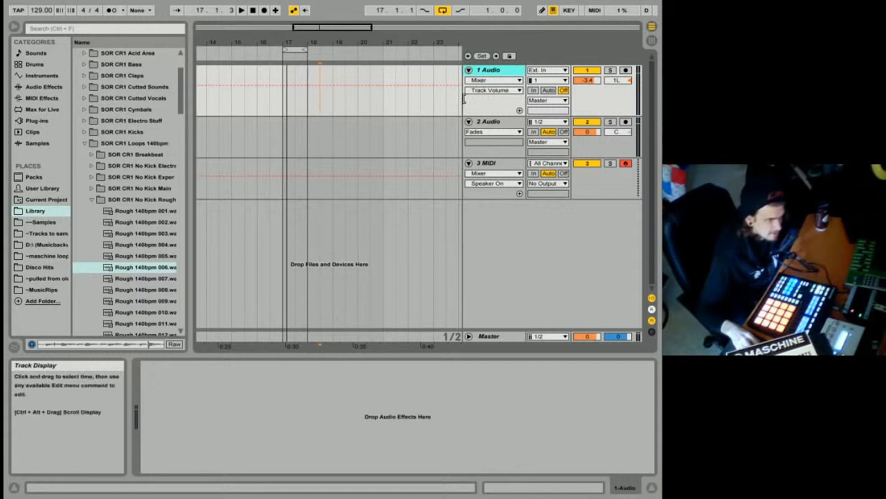
mouse_move(465, 99)
mouse_down()
mouse_move(487, 101)
mouse_move(463, 102)
mouse_up()
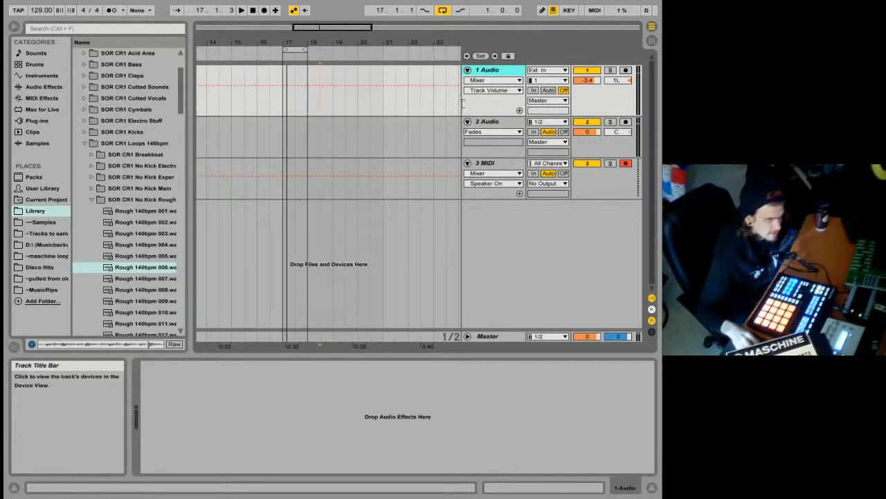
click(519, 111)
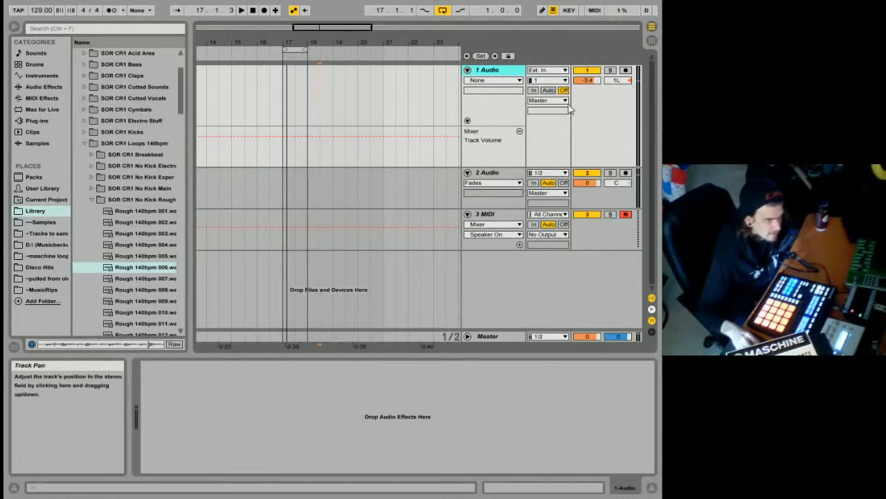
click(619, 84)
click(518, 121)
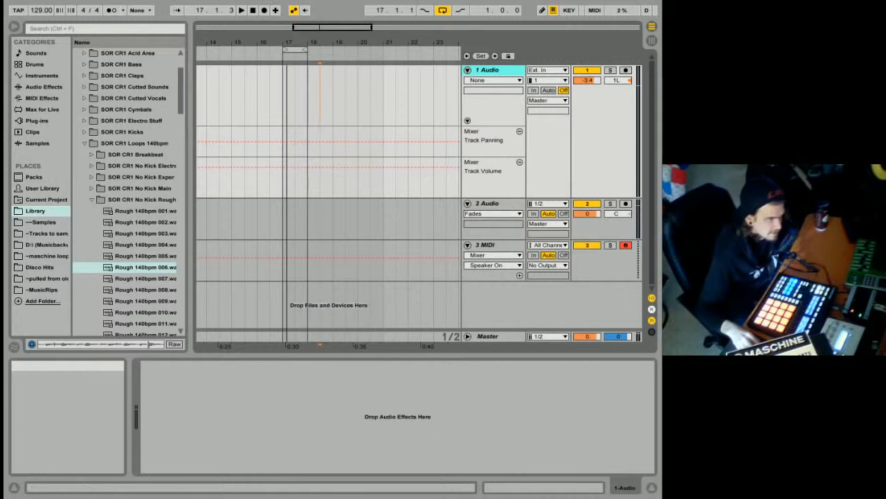
Step: Turn on Draw Mode and draw stepped Track Panning and Track Volume automation from about 17.3 to bar 21 on the first audio track
click(542, 10)
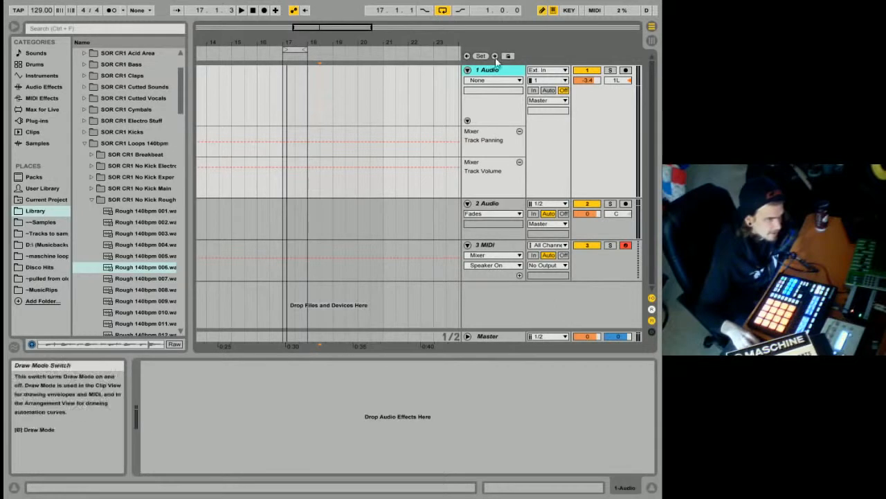
drag(313, 134, 379, 138)
drag(312, 166, 383, 184)
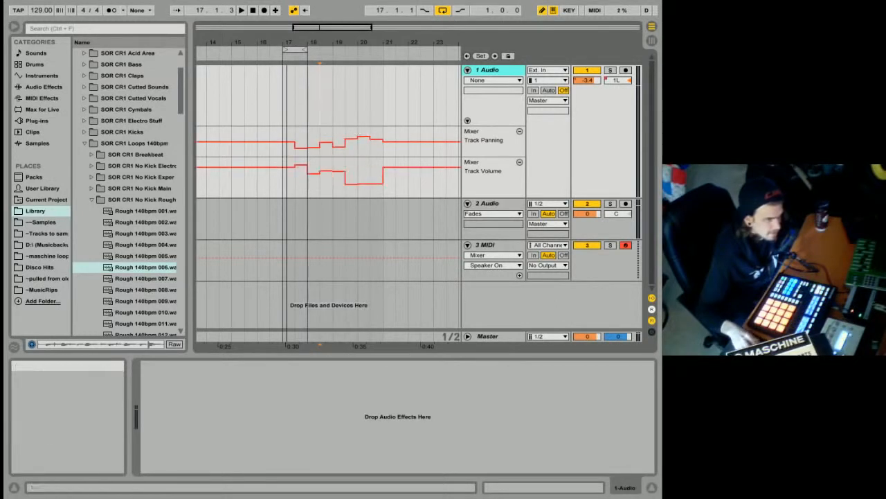
Step: Mute the first audio track and reactivate it
click(588, 72)
click(588, 72)
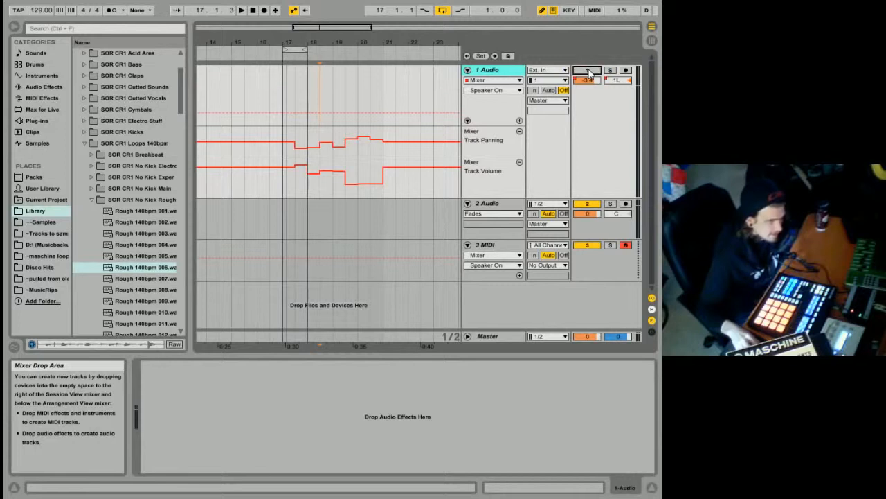
click(589, 72)
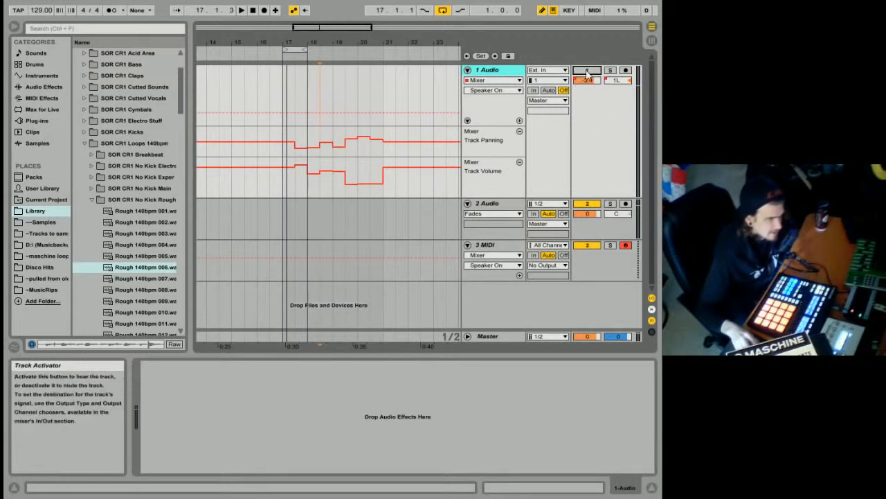
click(587, 72)
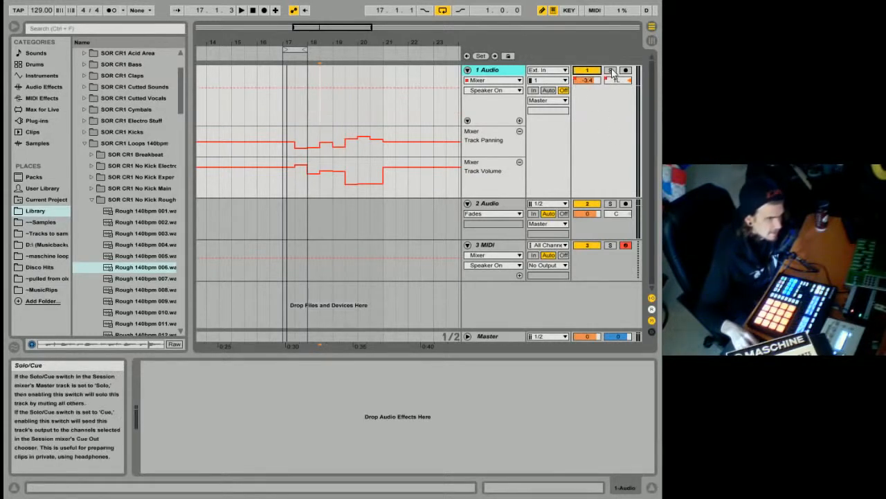
Step: Solo both audio tracks together and turn their solo off again
click(610, 71)
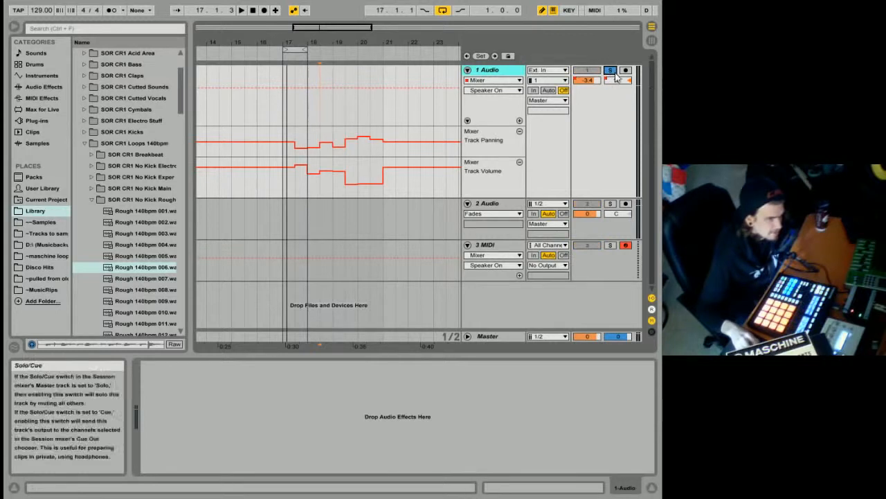
click(612, 204)
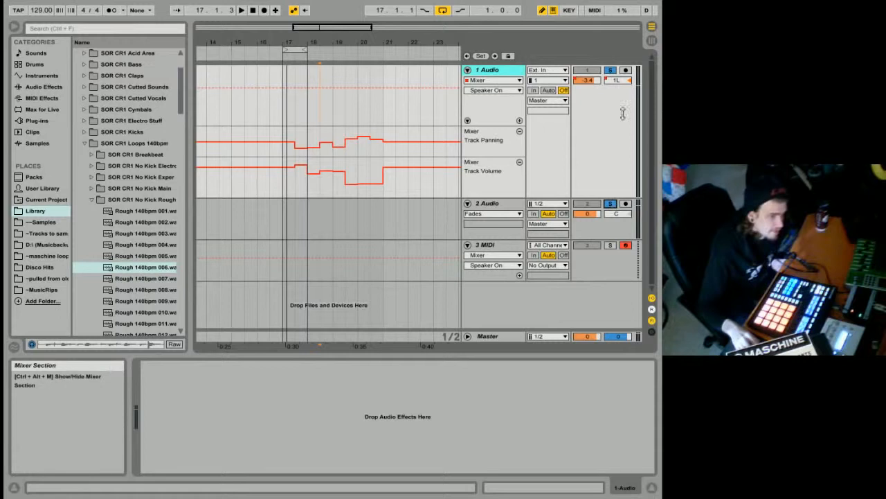
click(609, 72)
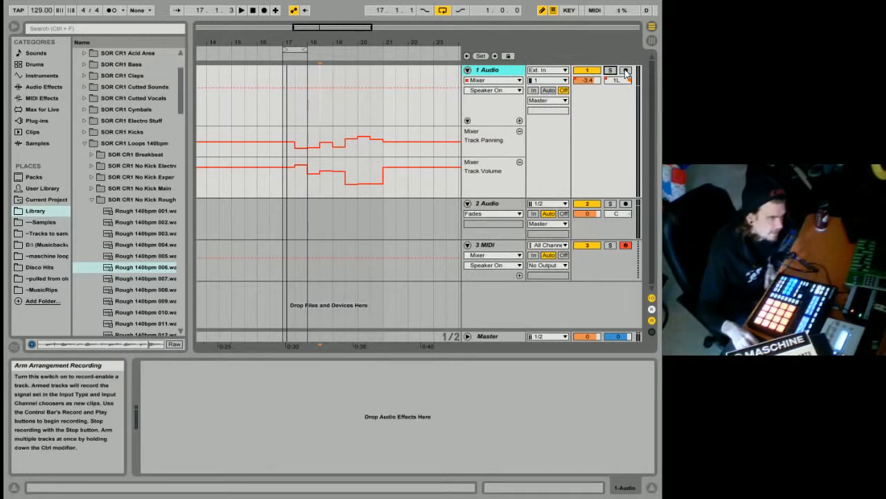
Step: Arm the second audio track for recording instead of the MIDI track, and increase the audio track's height
click(626, 246)
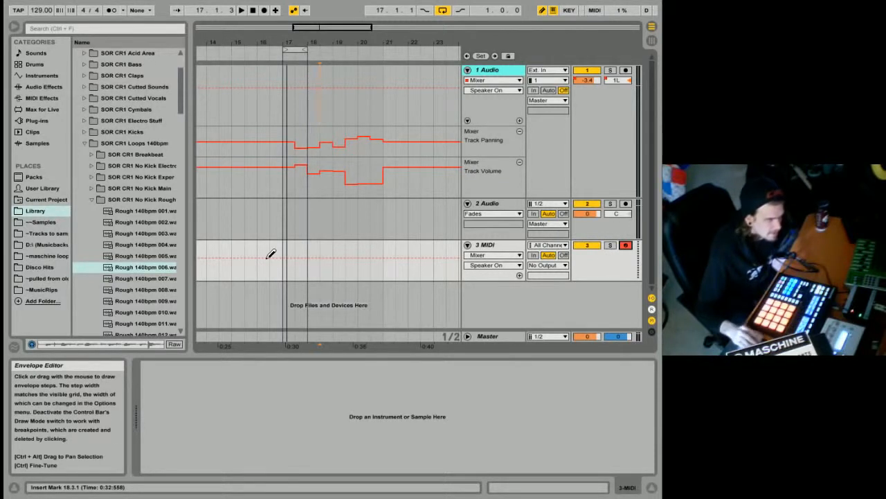
click(627, 206)
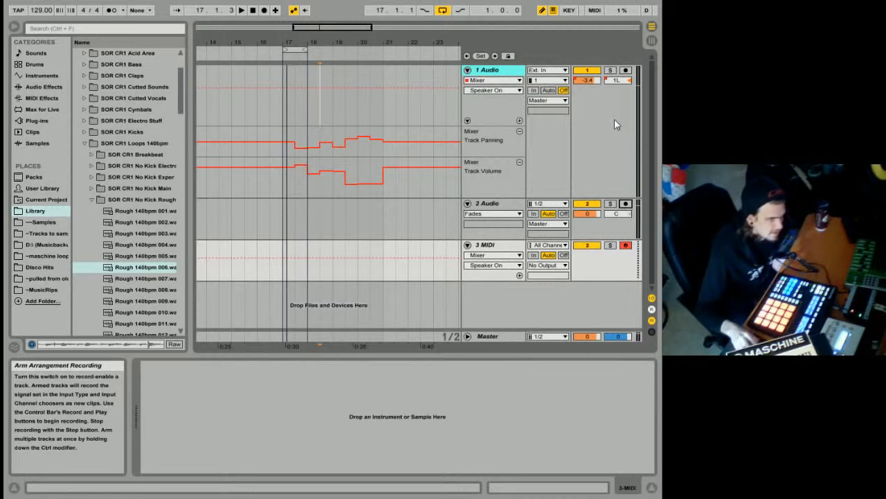
drag(622, 240, 622, 249)
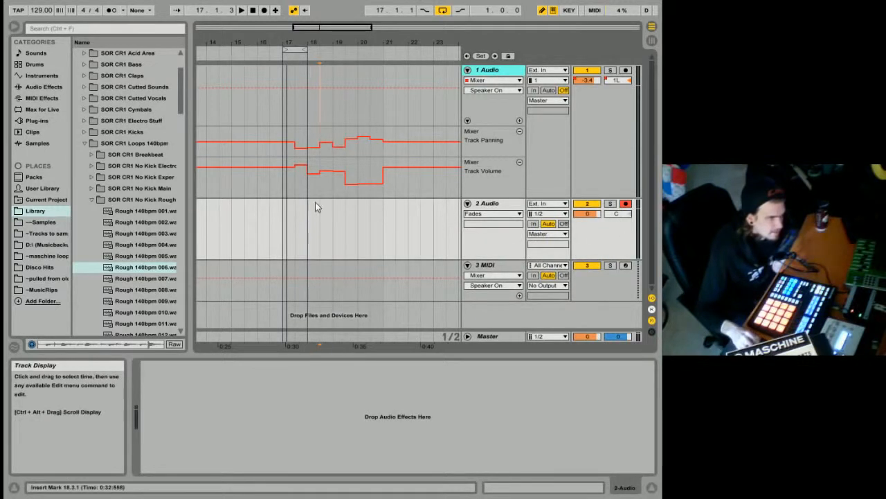
Step: Review the second audio track's input type and channel options, keep monitoring on Auto, and disarm the track
click(547, 204)
click(547, 204)
click(546, 214)
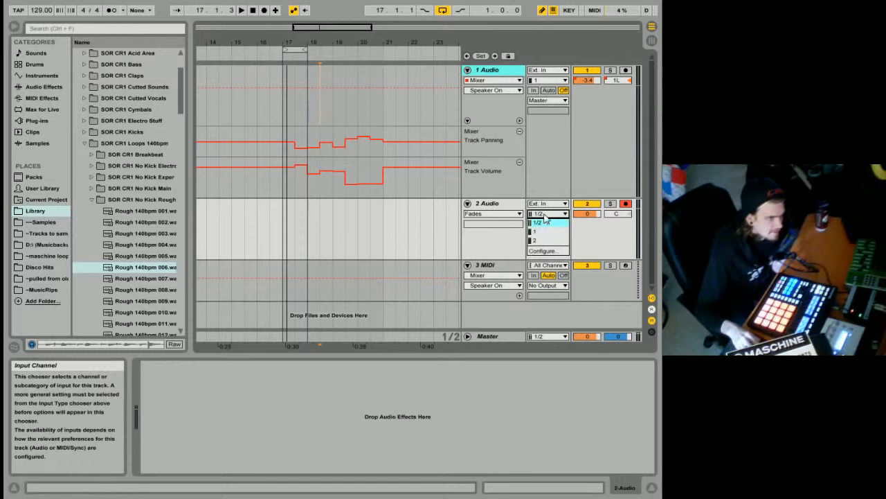
click(546, 205)
click(546, 205)
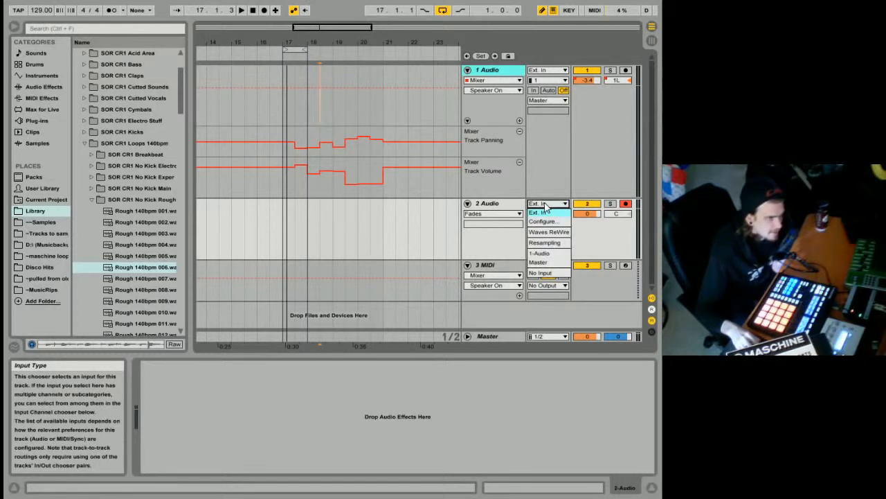
click(546, 206)
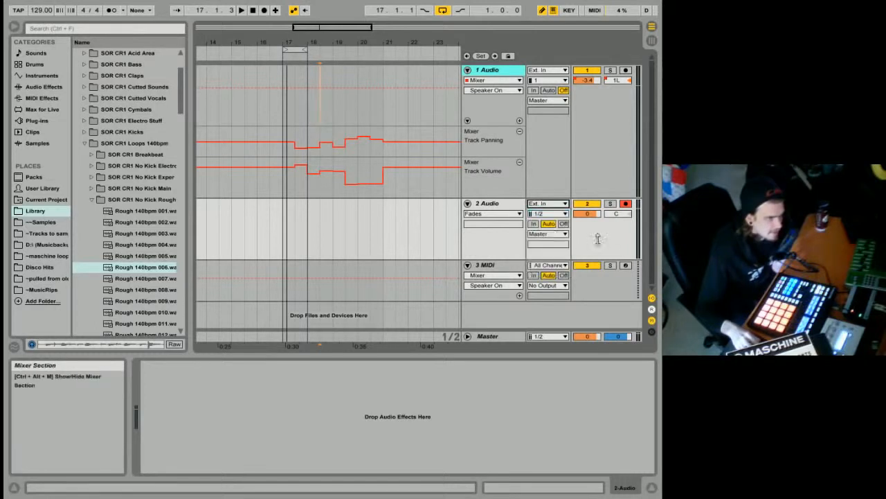
click(547, 224)
click(625, 204)
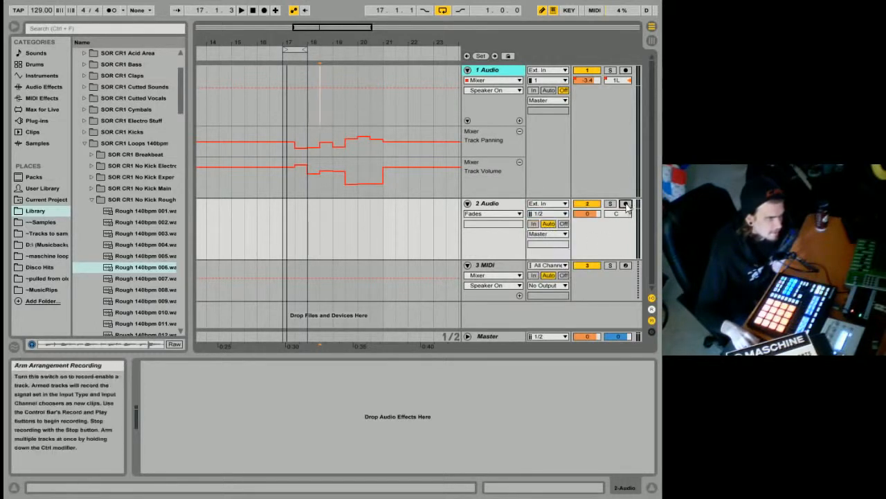
Step: Keep the first audio track on external input channel 1, set its monitoring to Auto, and reduce the track's height
click(601, 157)
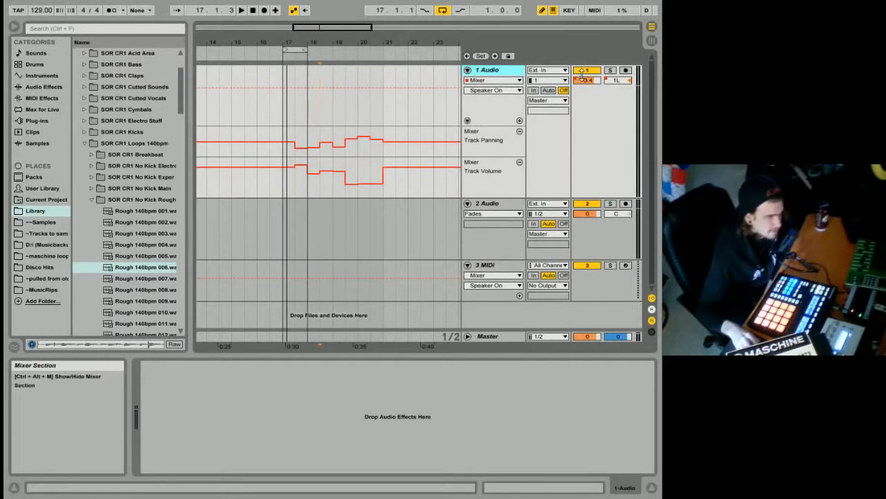
click(538, 71)
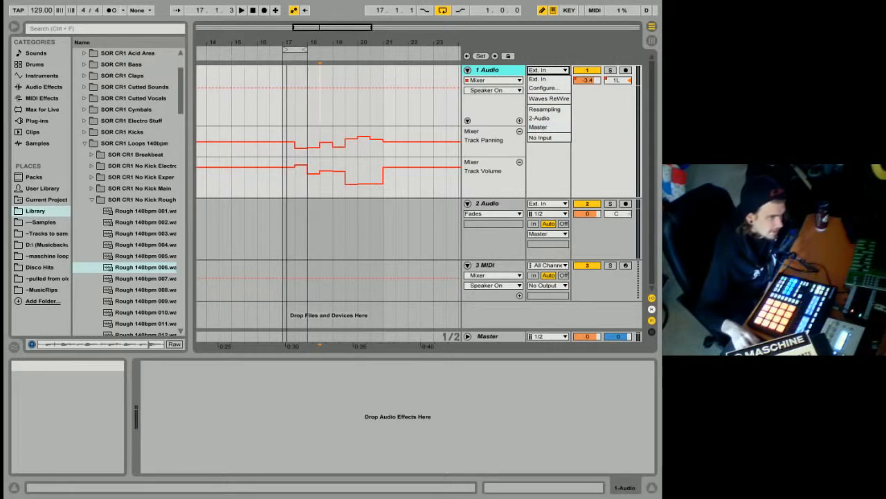
click(557, 82)
click(547, 81)
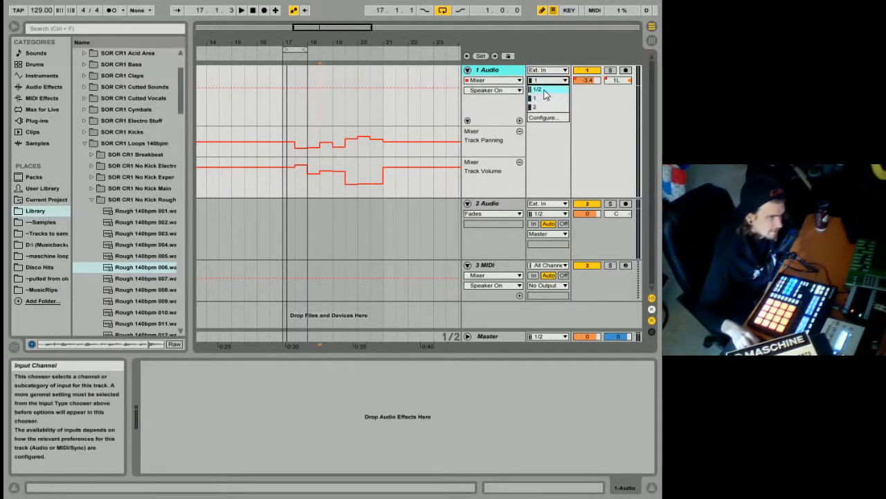
click(542, 97)
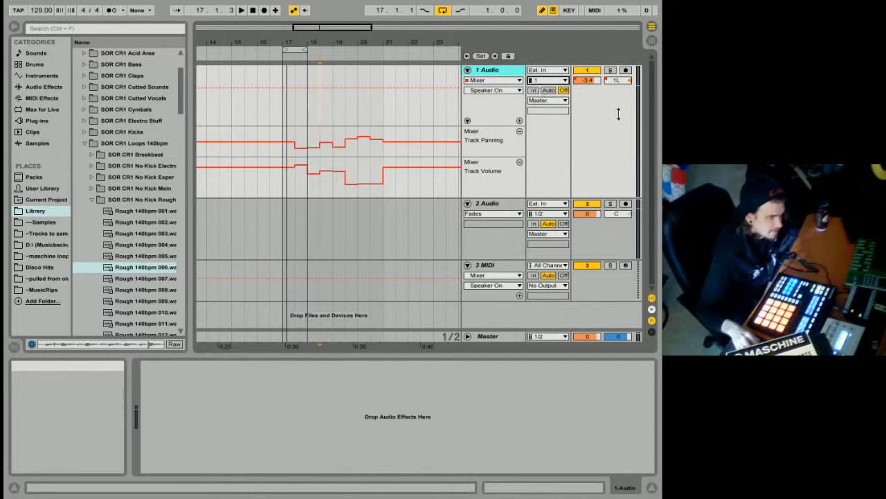
click(547, 91)
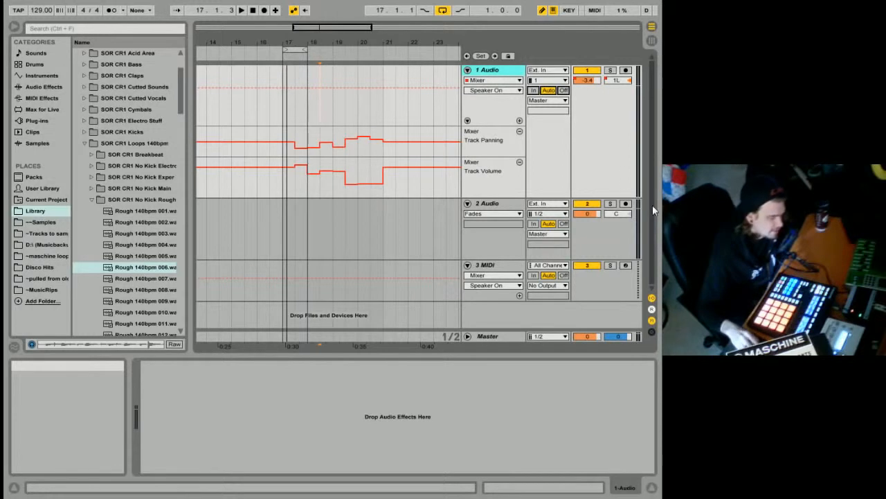
drag(580, 125, 581, 105)
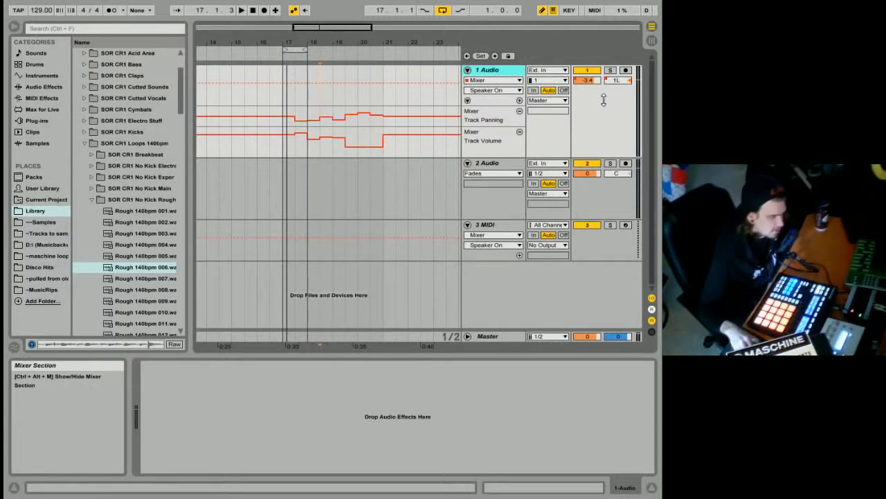
Step: Review the hardware input configuration in the audio preferences and the first audio track's input channel options without changing anything
click(545, 71)
click(540, 88)
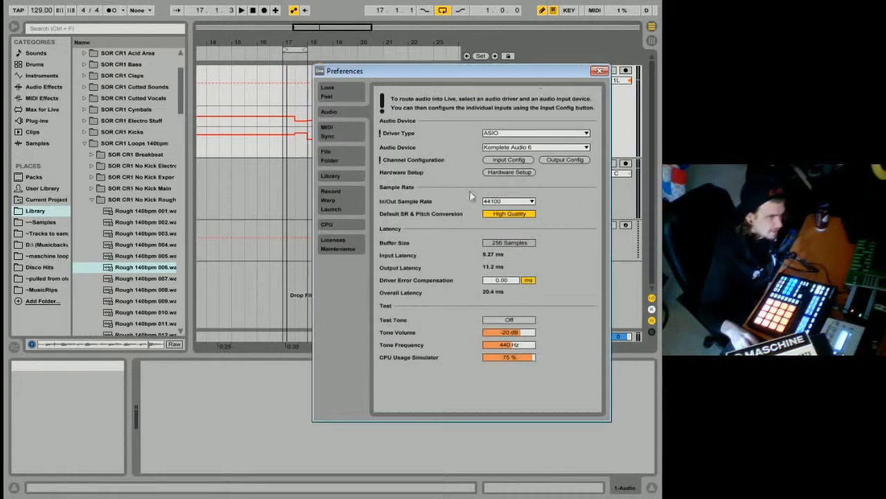
click(508, 159)
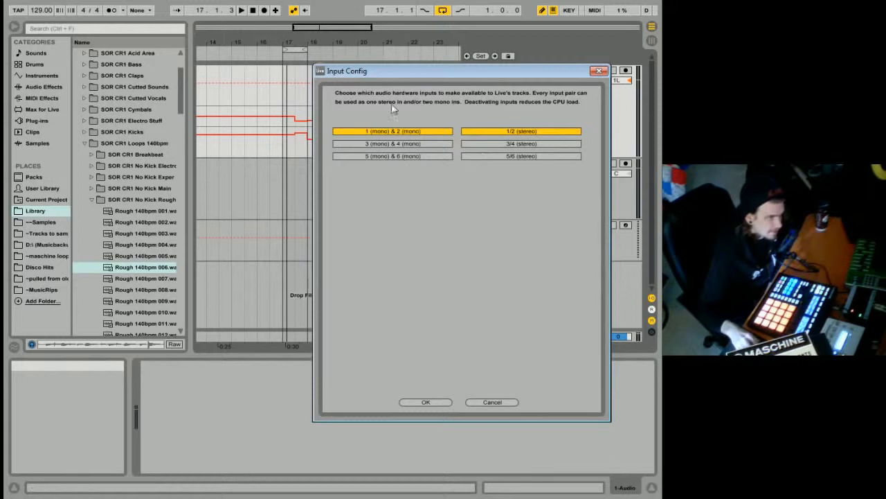
click(491, 402)
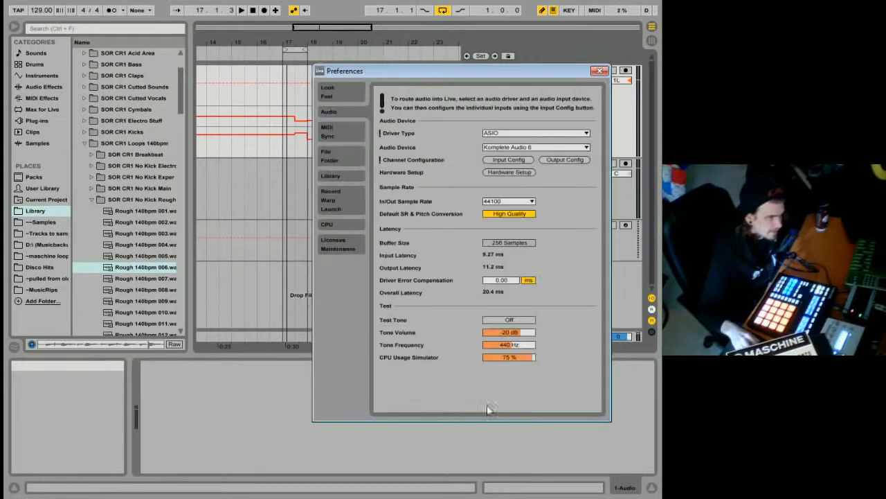
click(599, 70)
click(543, 80)
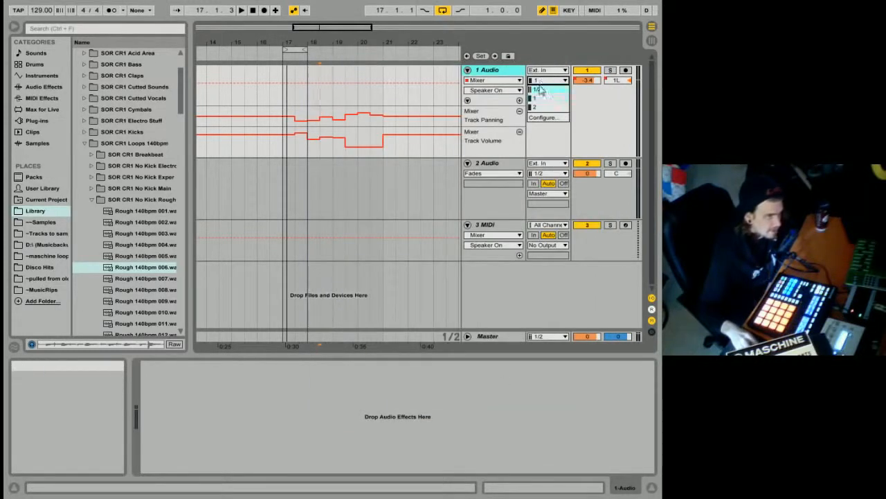
click(582, 99)
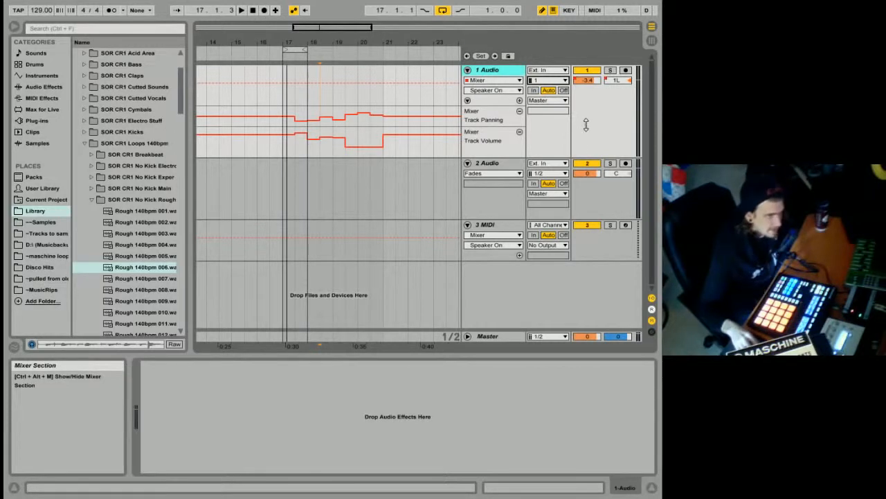
Step: Reduce the first audio track's height further and expand the Master track to show its full controls
drag(589, 126, 626, 90)
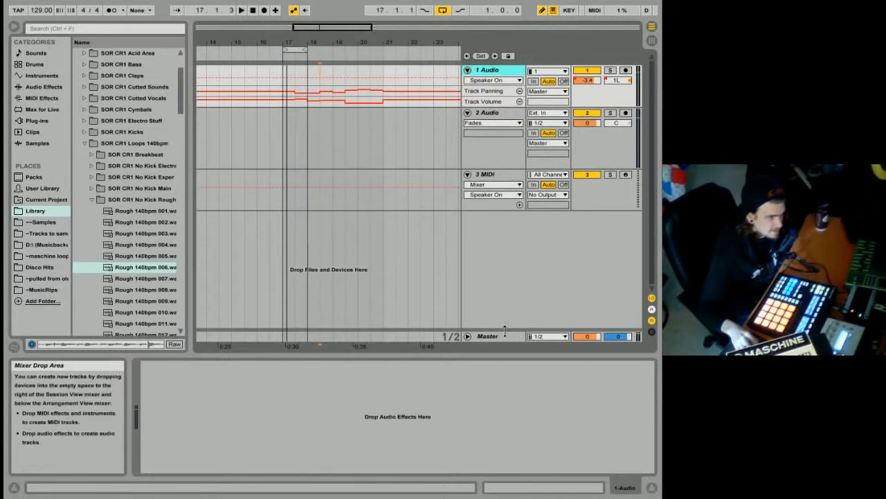
drag(502, 332, 503, 262)
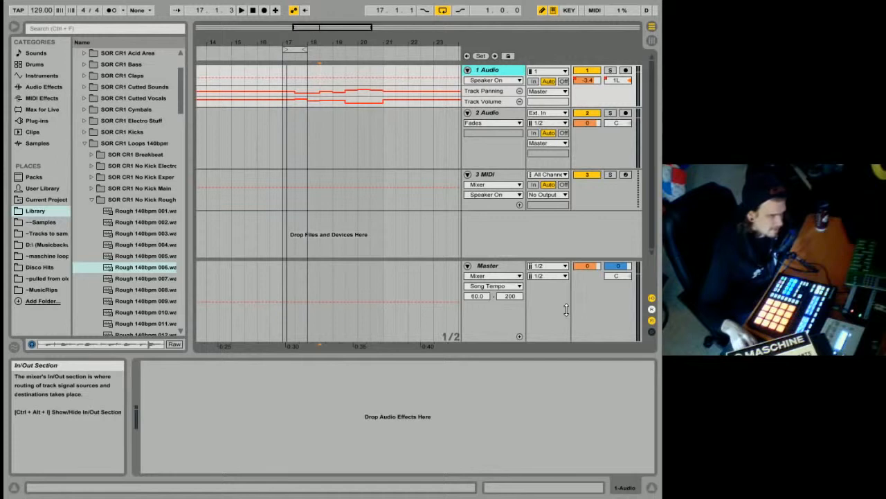
Step: Audition the Rough 140bpm 007 loop with the Master's preview volume lowered to -11.8, and restore the volume to 0
click(619, 267)
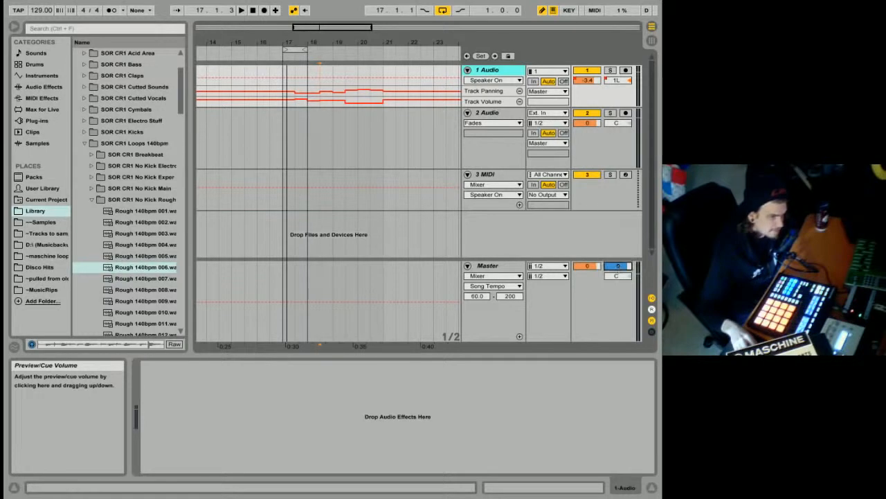
click(136, 278)
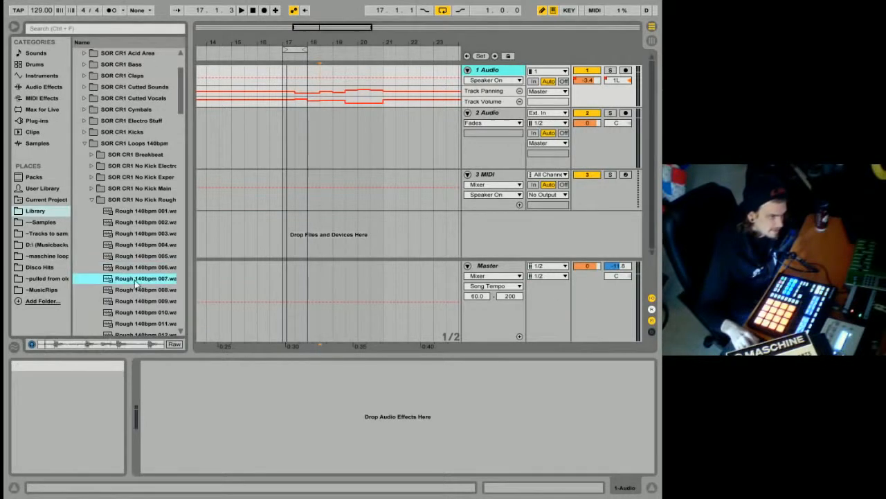
click(118, 201)
drag(616, 267, 617, 265)
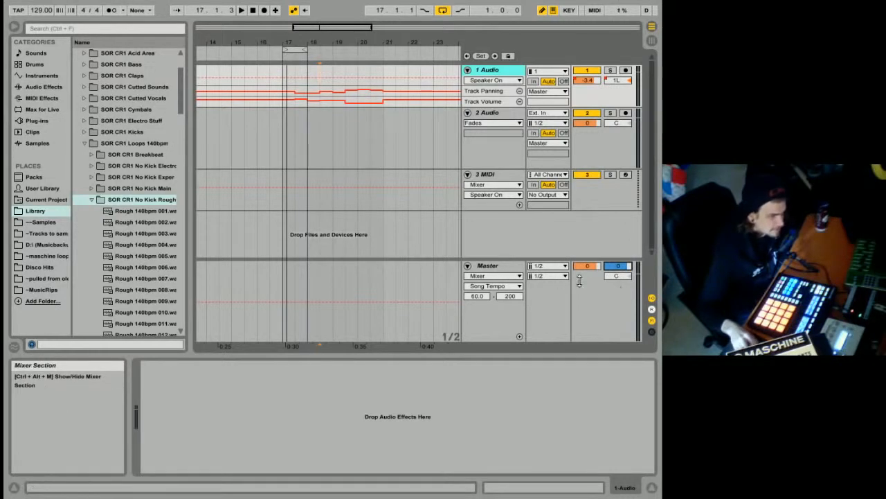
Step: Review the Master track's Cue Out and Master Out options, keeping both on 1/2
click(538, 268)
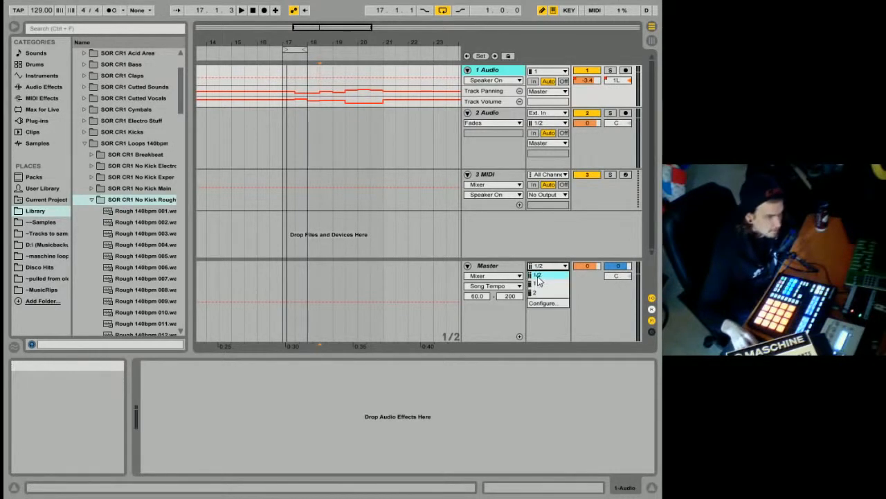
click(540, 276)
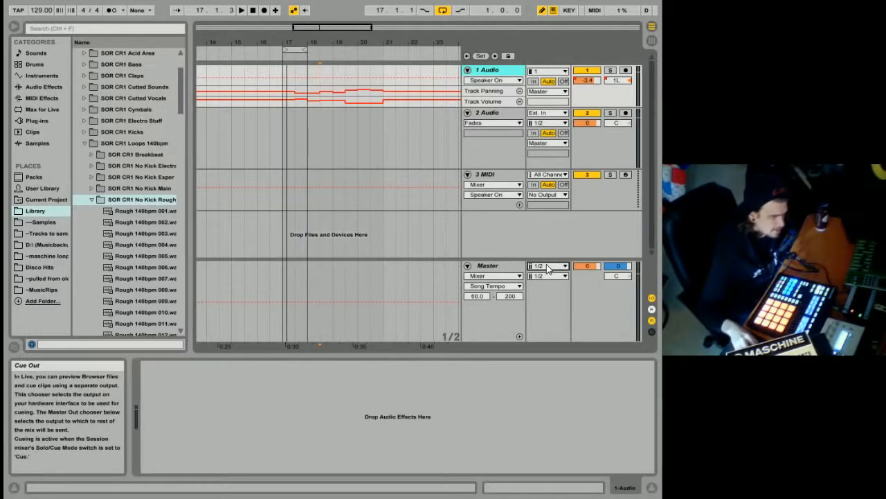
click(547, 267)
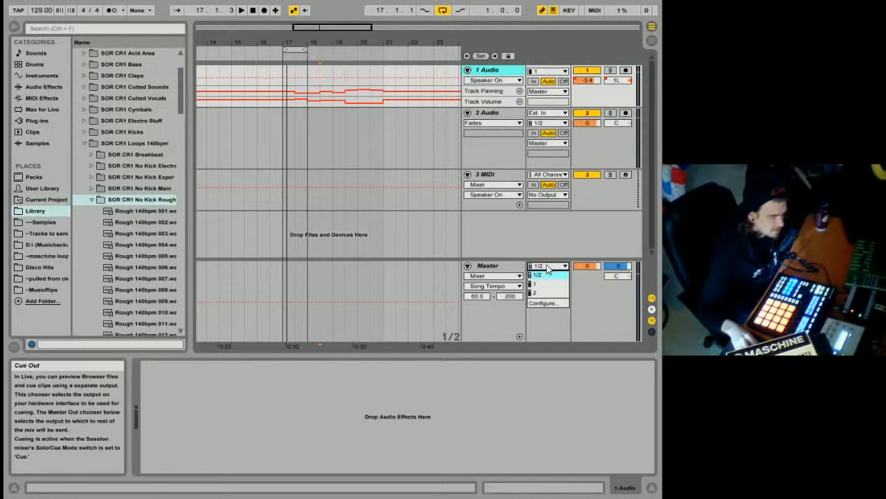
click(598, 287)
click(551, 277)
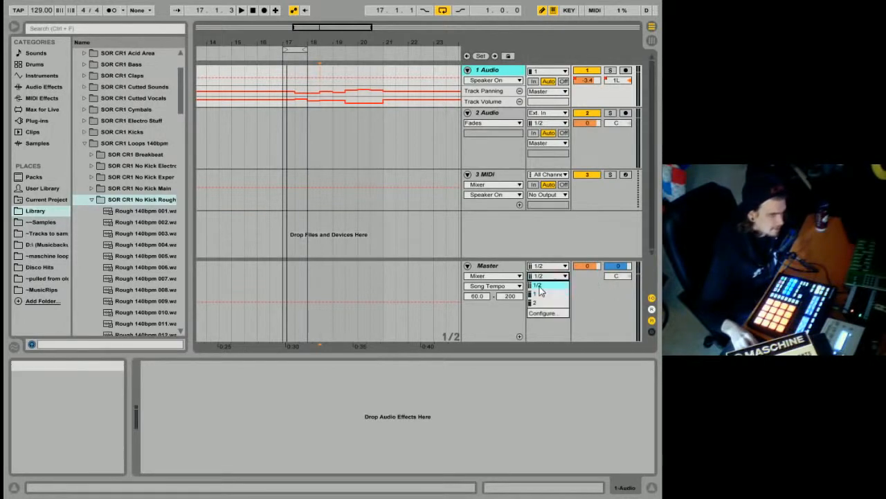
click(552, 283)
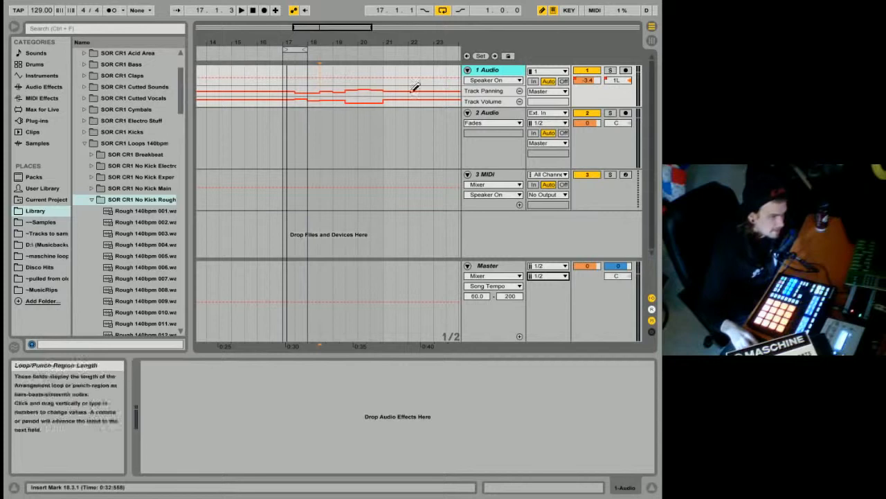
Step: Draw stepped Song Tempo automation on the Master track from bar 17 to bar 19, and look at its device chain
drag(287, 291, 333, 305)
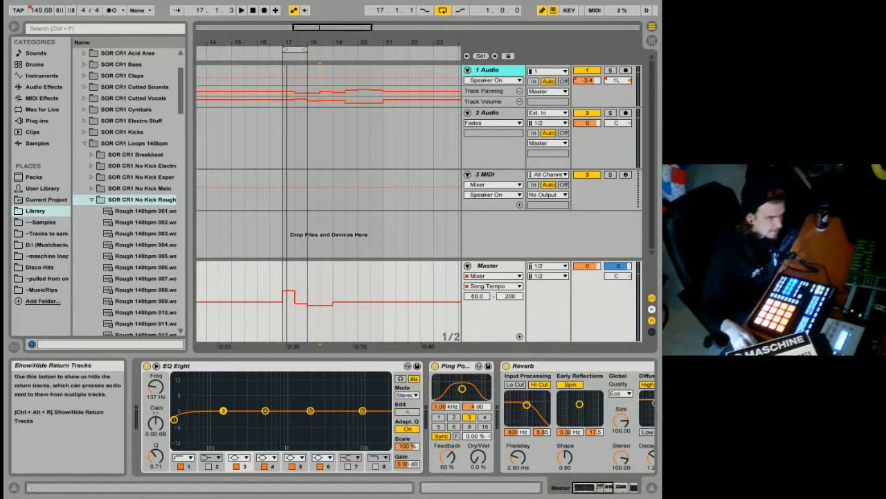
click(595, 300)
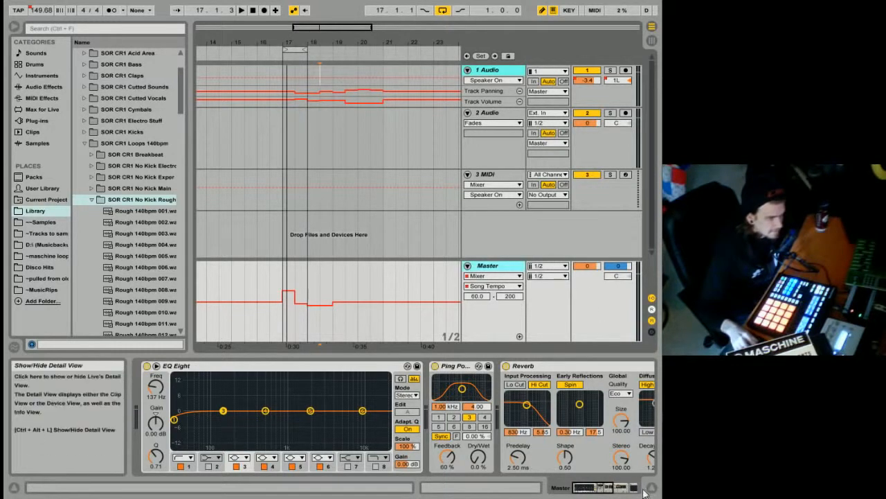
drag(603, 489, 583, 490)
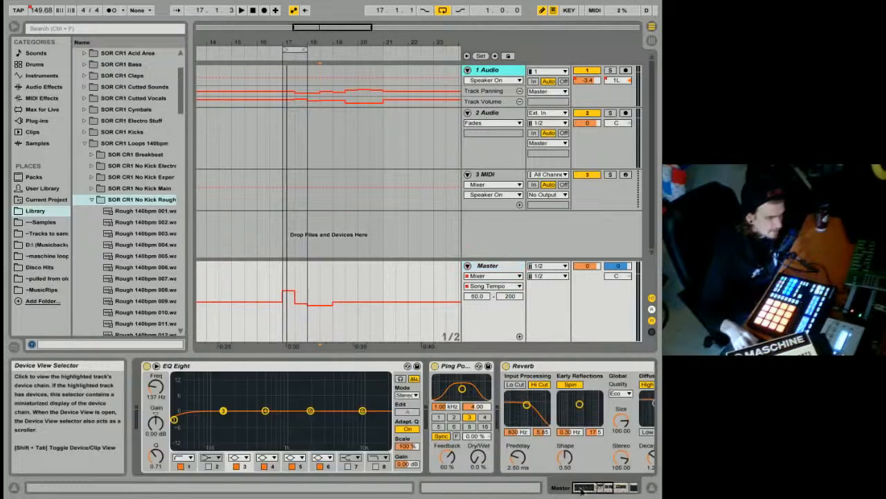
click(599, 313)
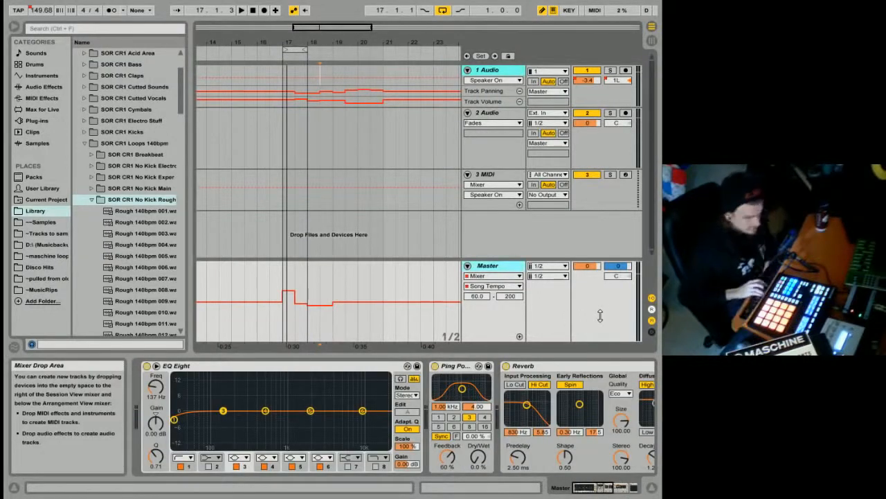
Step: Hide the Info View and compare the device chains of the second audio, MIDI and Master tracks, ending on Master
key(shift+slash)
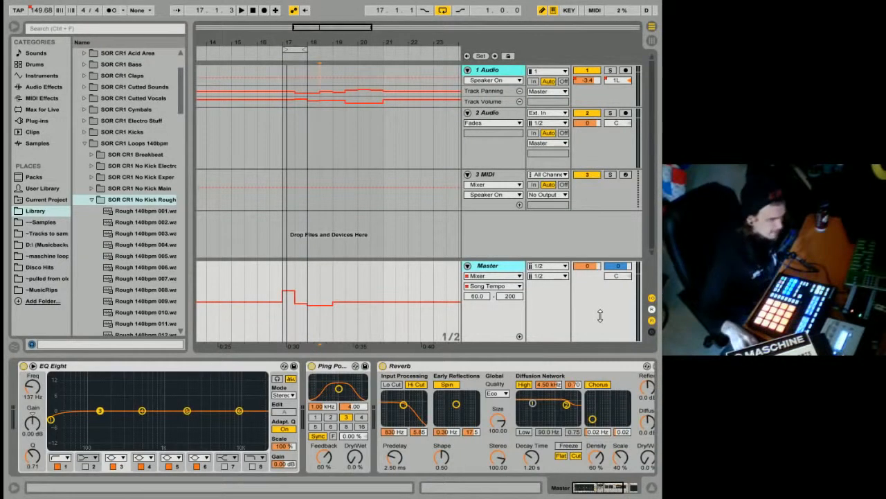
click(604, 144)
click(604, 308)
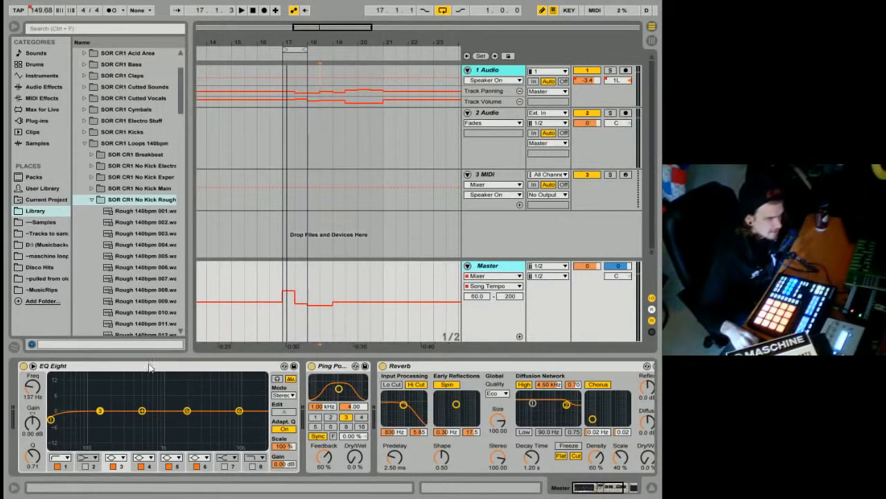
mouse_move(583, 489)
mouse_down()
mouse_move(599, 489)
mouse_move(581, 487)
mouse_up()
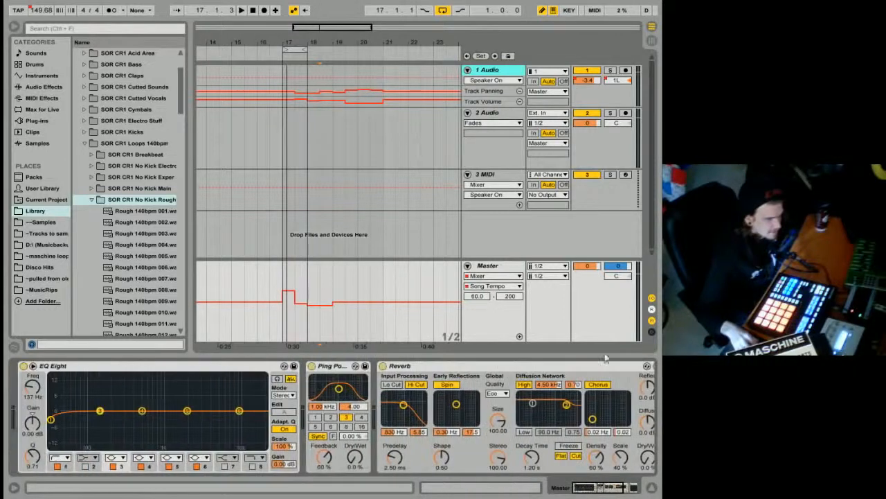
click(592, 193)
key(Up)
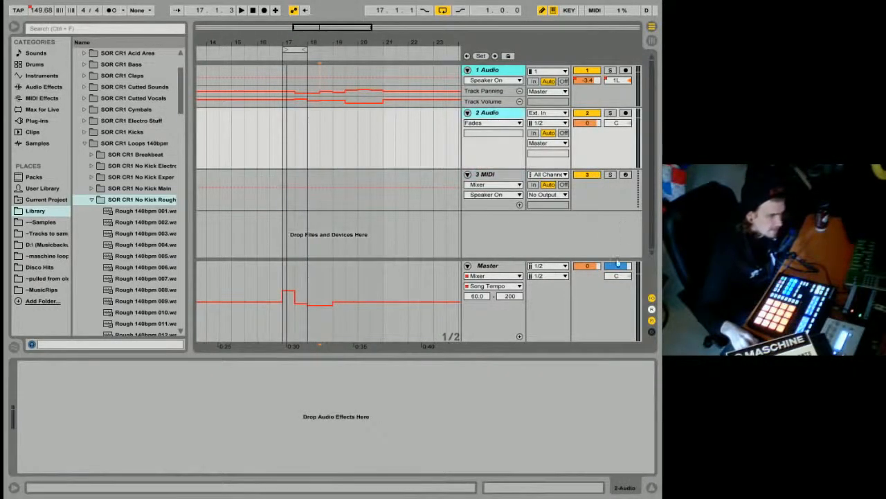
click(600, 298)
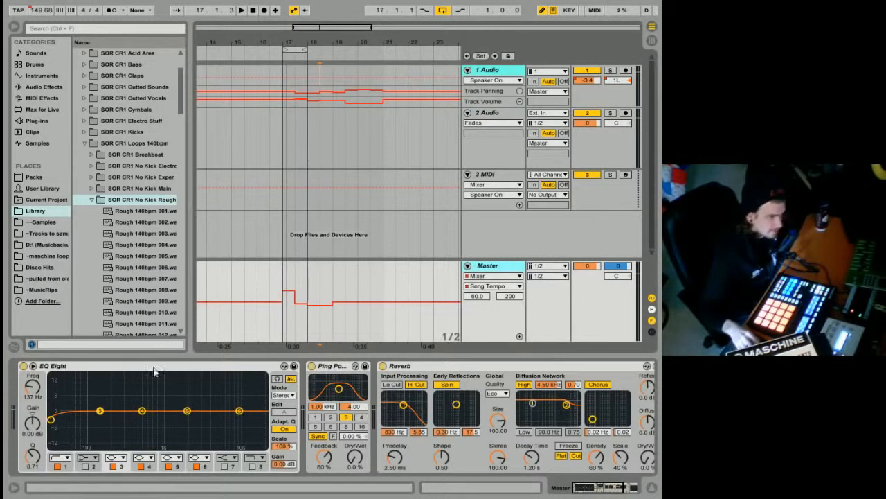
Step: Collapse the EQ Eight, Ping Pong Delay, Reverb and L2 Stereo devices in the Master track's chain
click(90, 367)
double_click(90, 367)
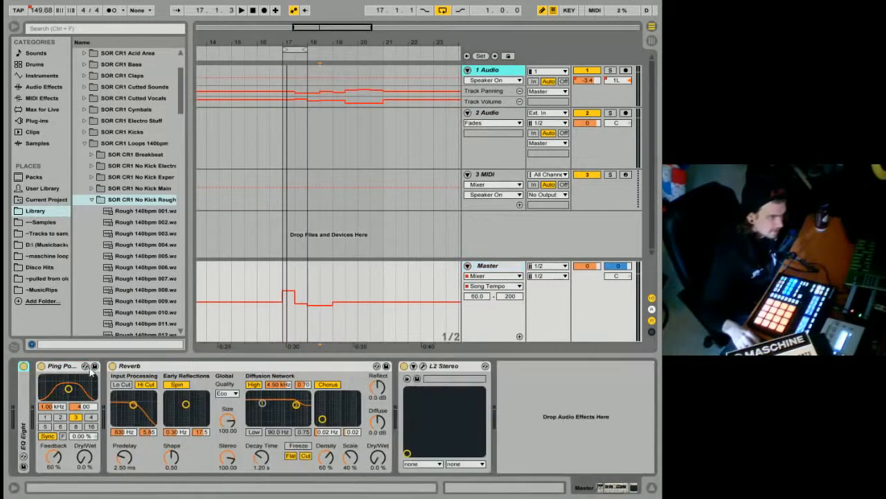
double_click(25, 409)
double_click(70, 367)
double_click(69, 367)
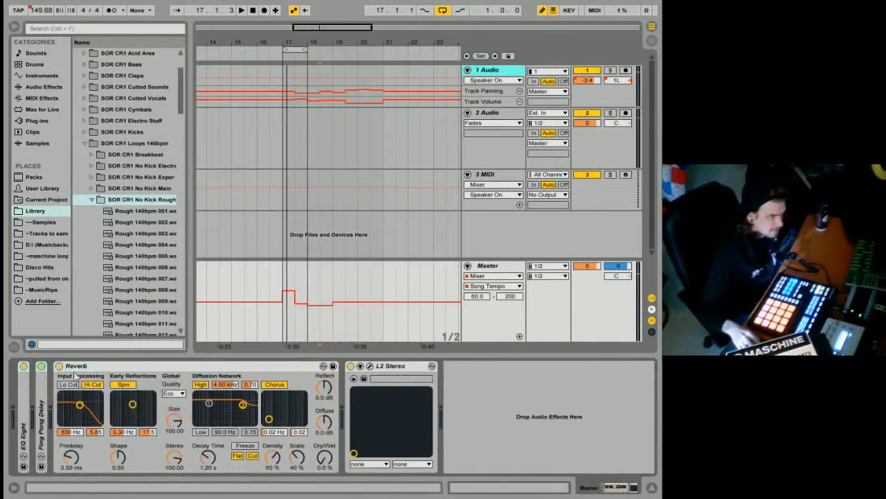
double_click(76, 366)
double_click(131, 366)
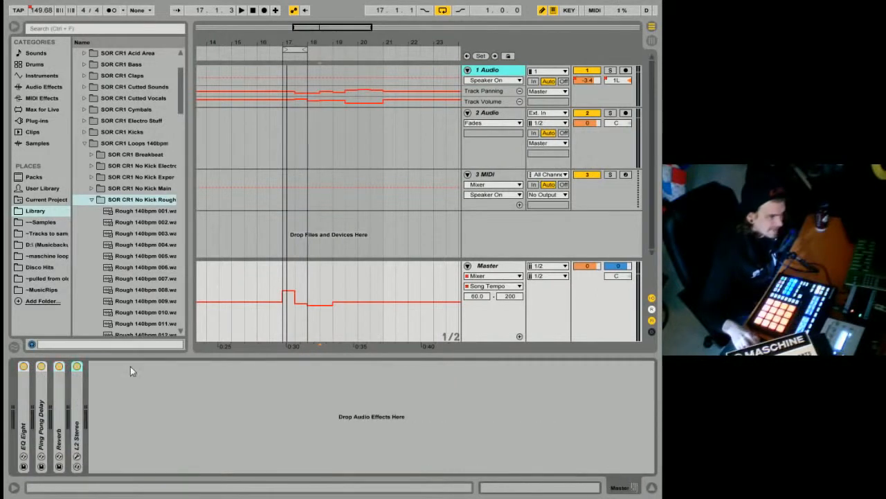
Step: Hide the Detail View and show it again
click(651, 488)
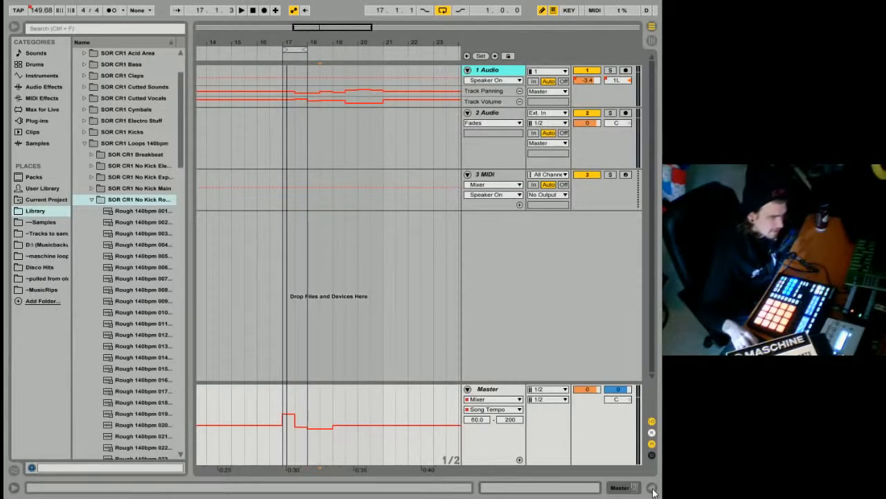
click(652, 488)
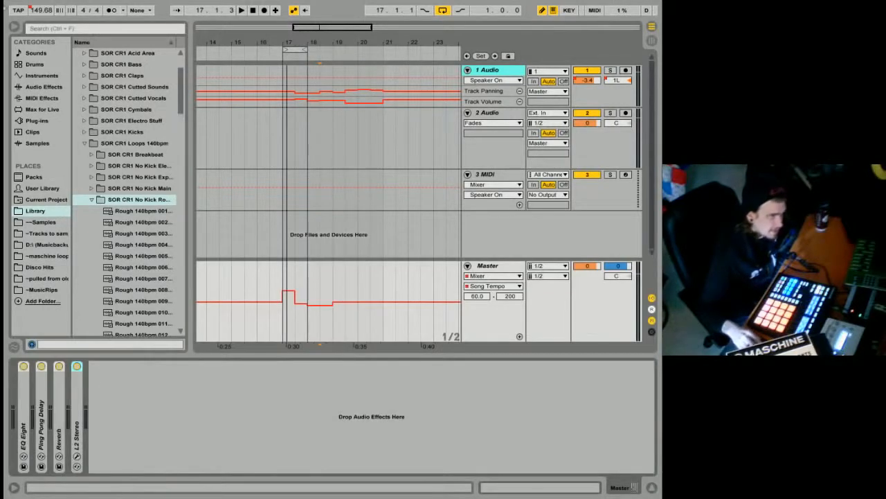
Step: Hide the browser, zoom the arrangement timeline out to the whole song, and show the browser again
click(13, 29)
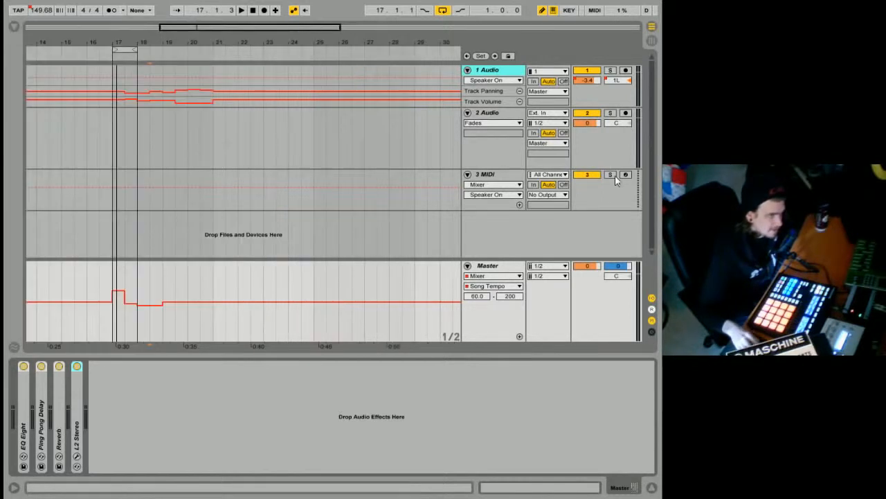
drag(123, 44, 123, 8)
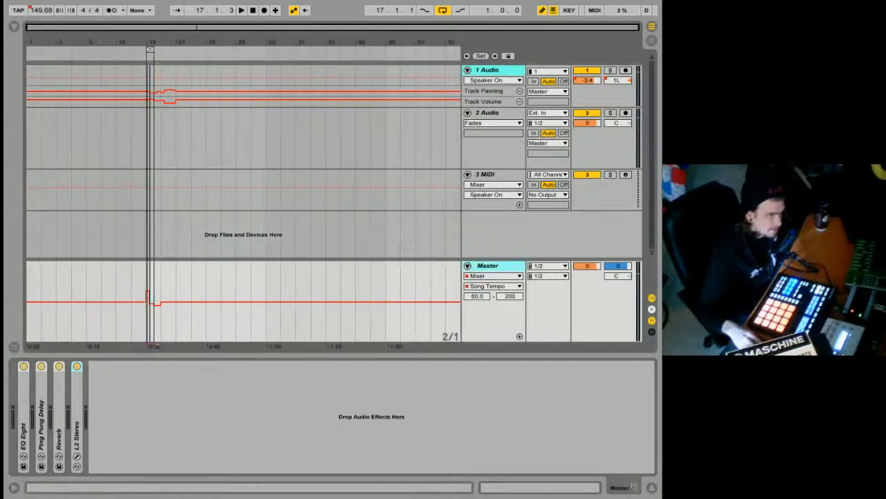
click(15, 29)
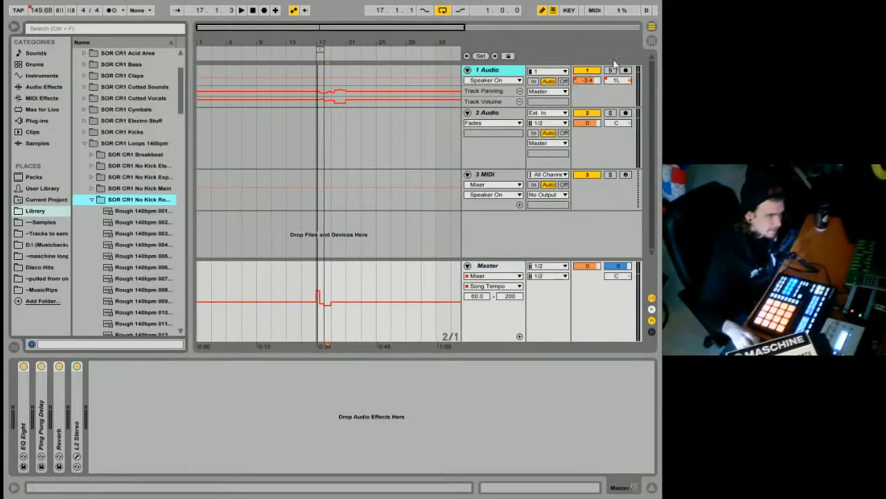
Step: Switch to Session View and enlarge the mixer section to lengthen the tracks' volume faders
click(651, 41)
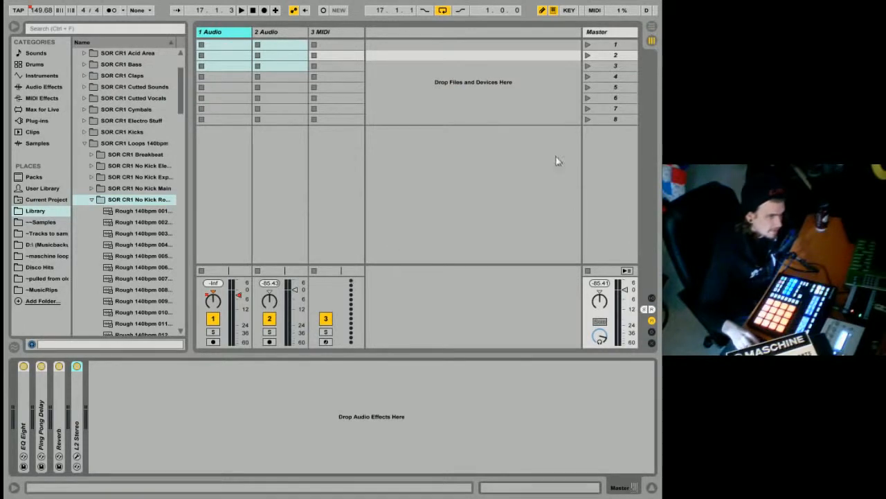
drag(307, 266, 338, 86)
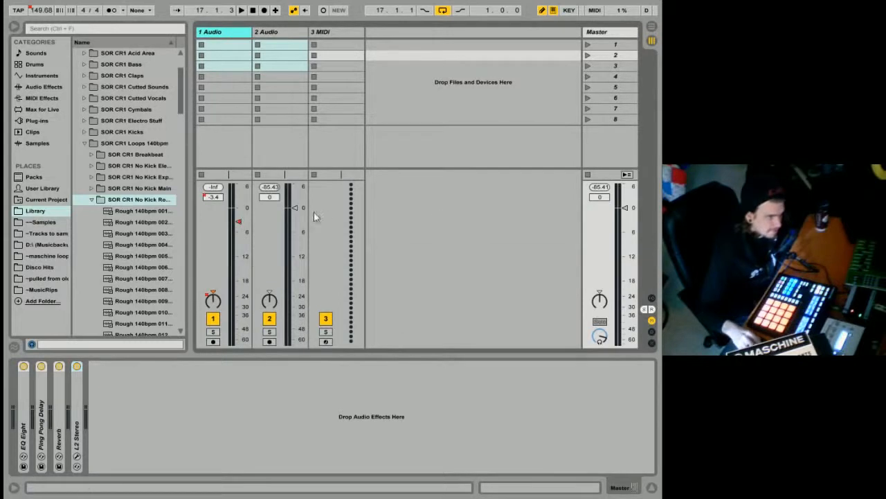
Step: Show the Track Delay, Crossfader and In/Out sections in the Session View mixer
click(653, 330)
click(651, 342)
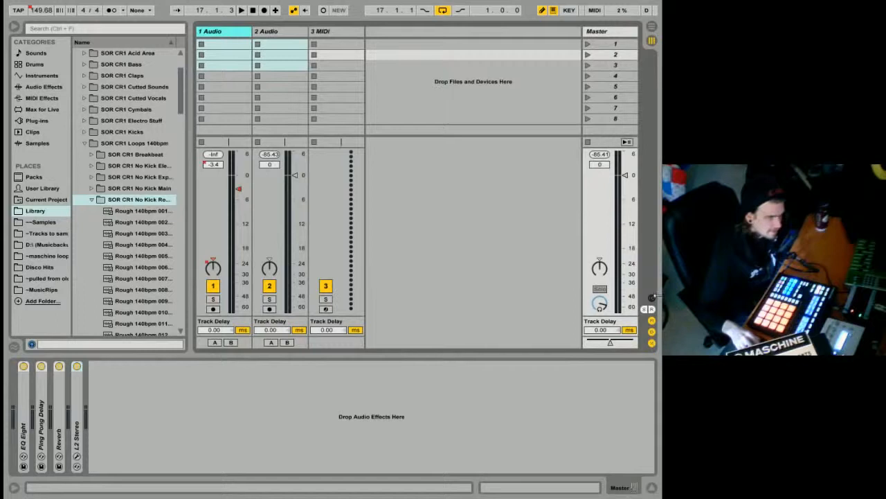
click(652, 298)
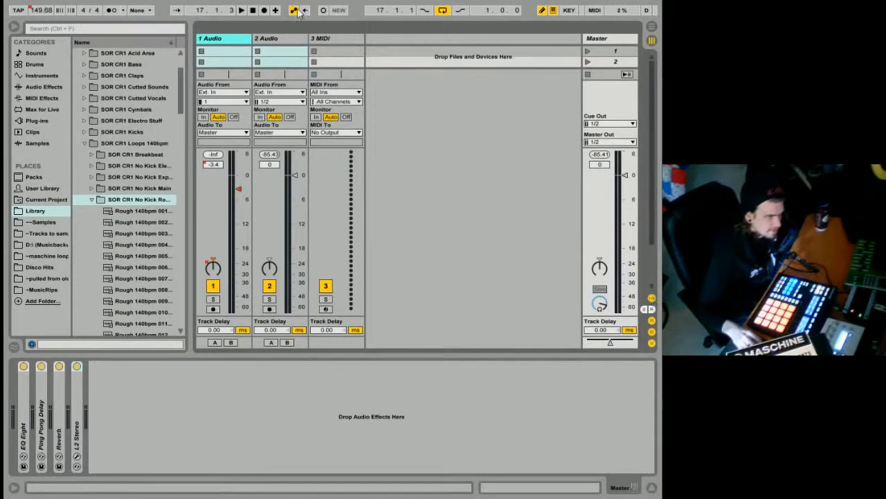
Step: Reduce the mixer's height to reveal the clip slots down to scene 7, and return to Arrangement View
drag(328, 143, 340, 200)
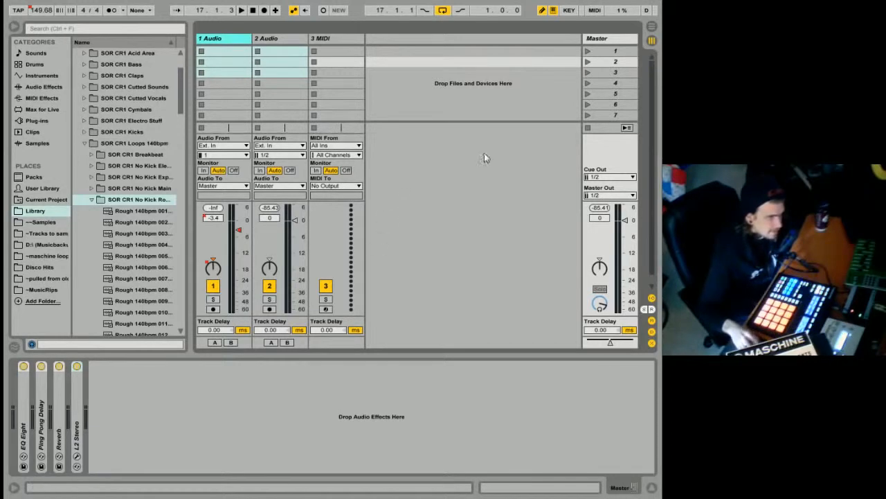
click(653, 28)
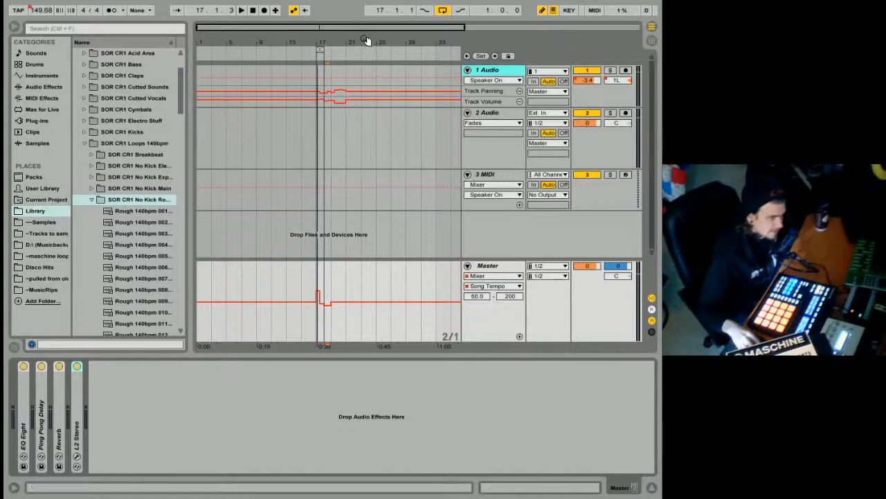